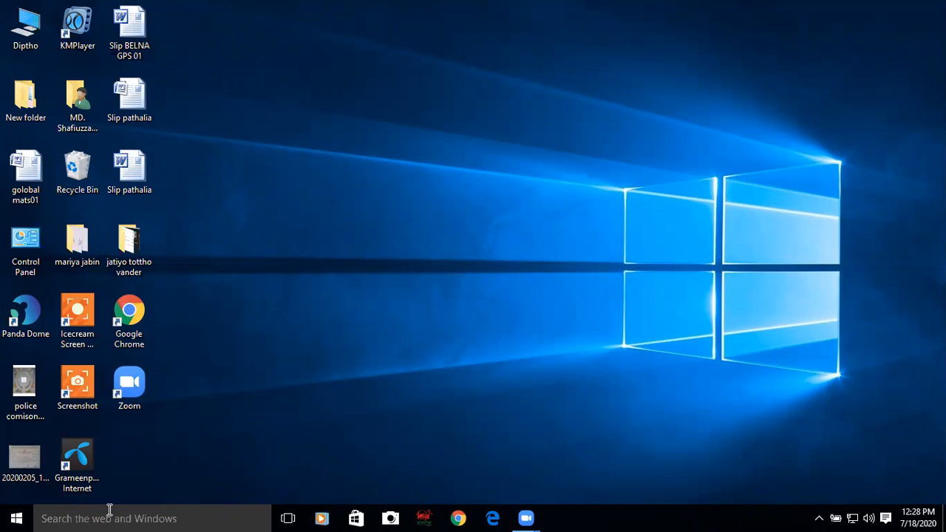
Step: Launch Microsoft Office Excel 2007 from the Microsoft Office group in the list of installed apps
left_click(18, 517)
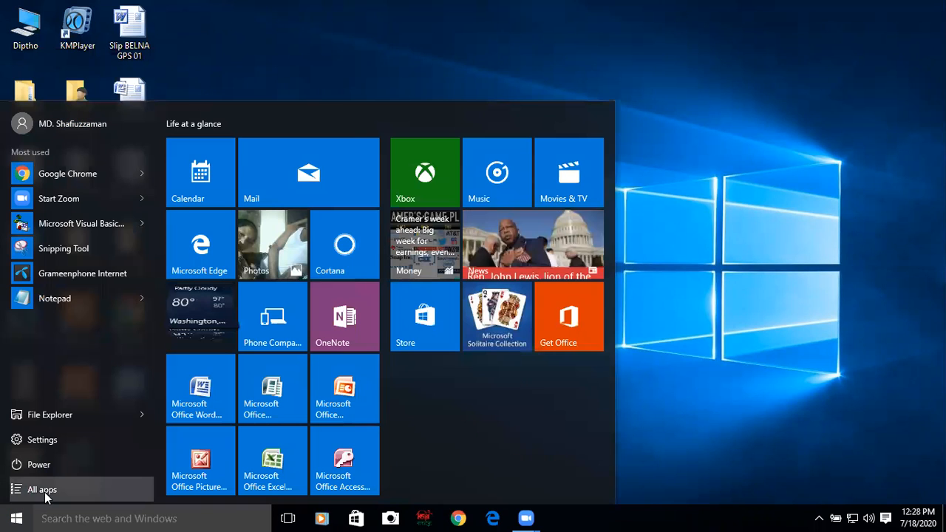
left_click(46, 491)
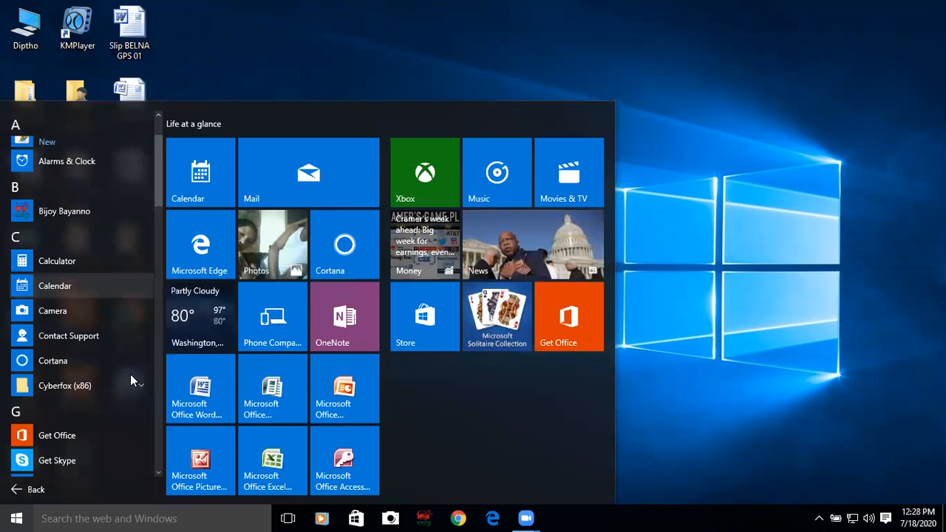
scroll(131, 376, "down", 4)
scroll(130, 374, "down", 3)
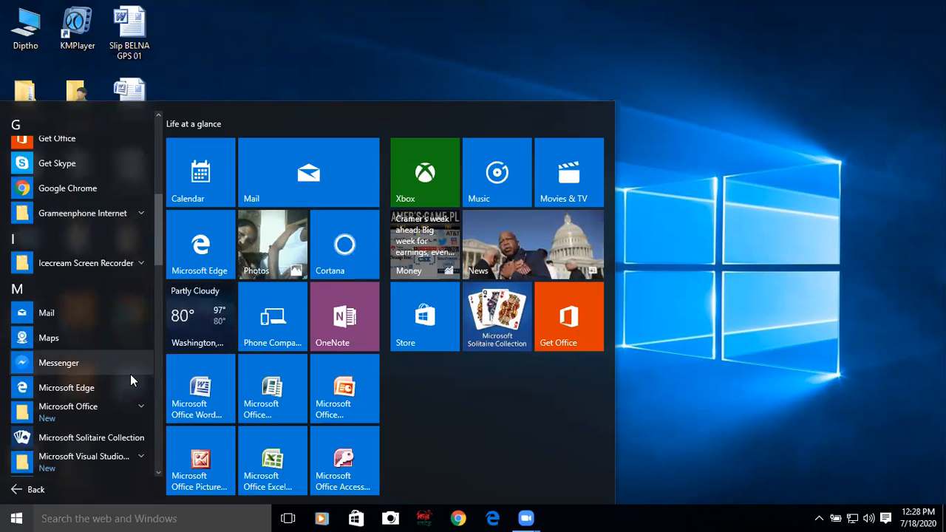
scroll(130, 375, "down", 3)
scroll(131, 377, "down", 2)
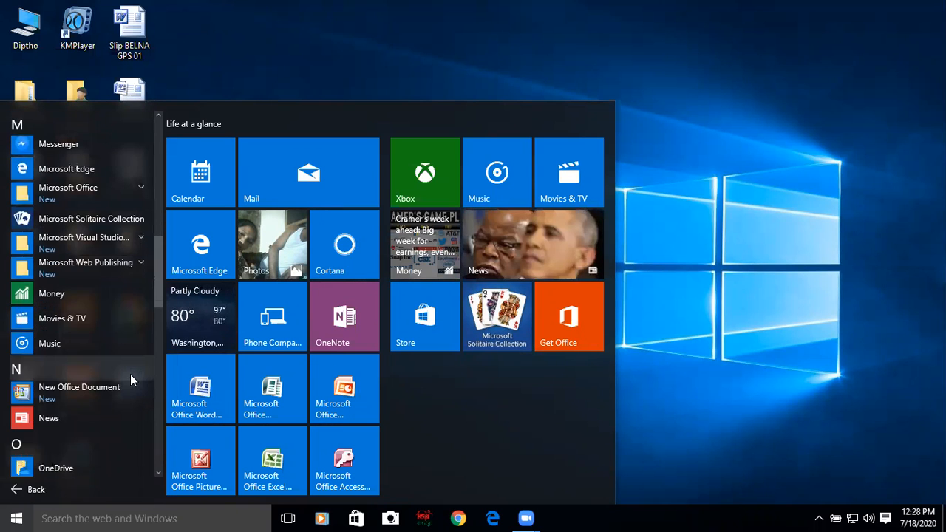
scroll(131, 377, "down", 2)
scroll(130, 374, "up", 3)
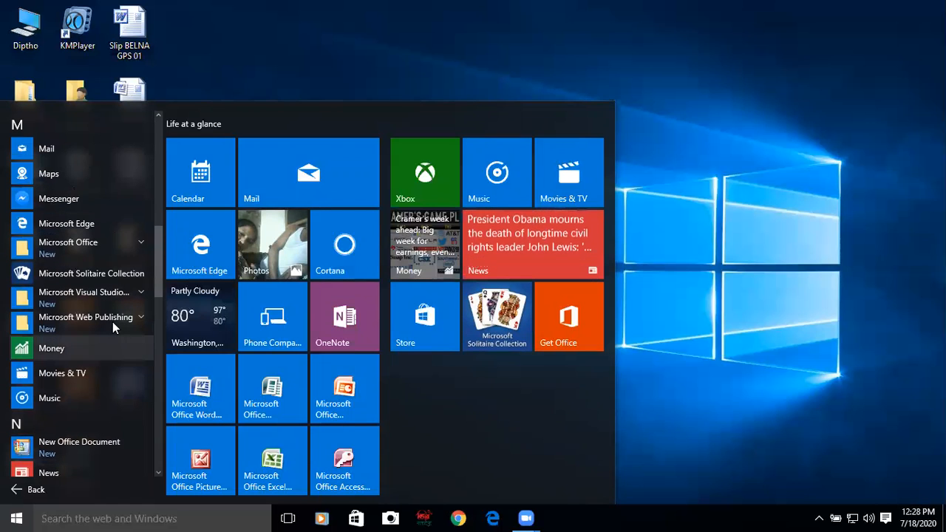
left_click(94, 250)
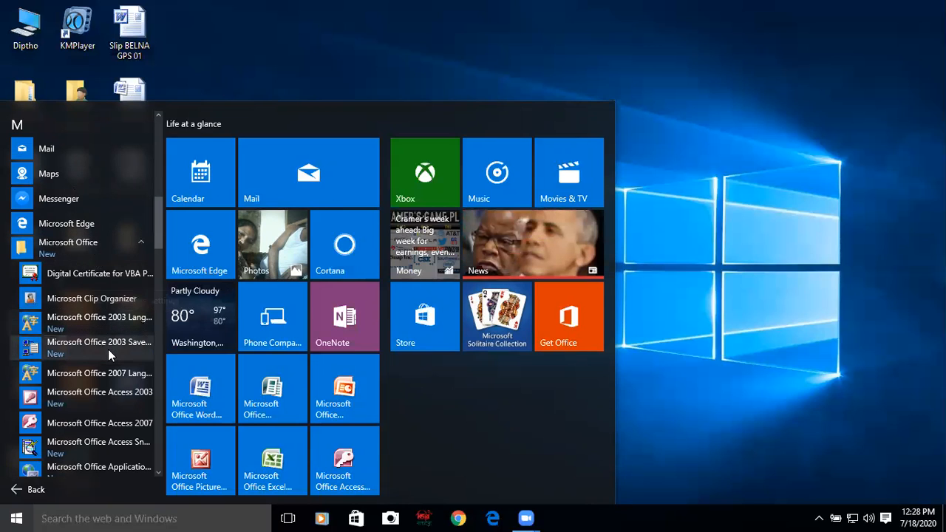
scroll(118, 373, "down", 3)
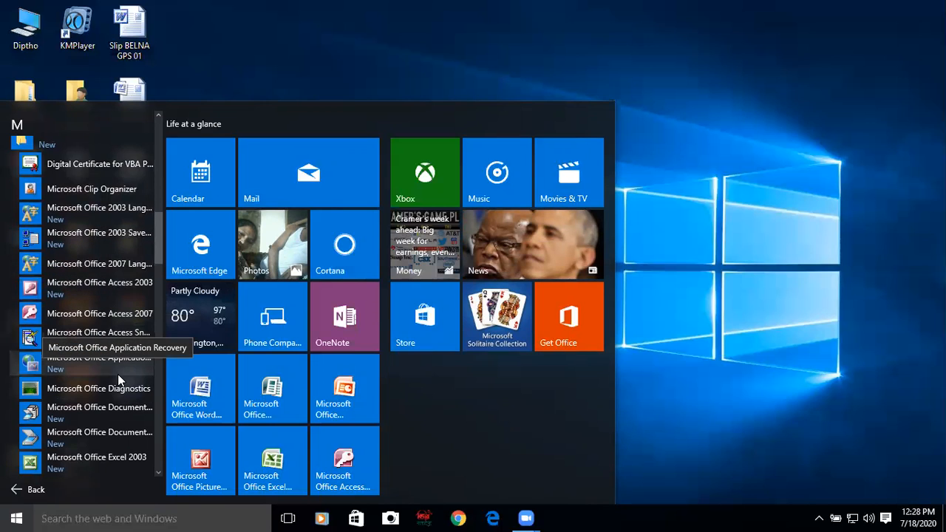
scroll(118, 374, "down", 1)
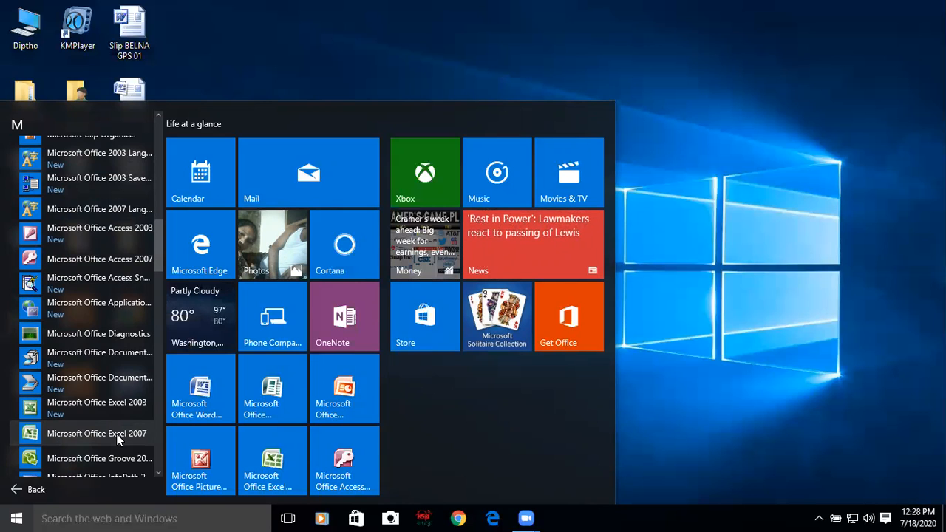
left_click(96, 434)
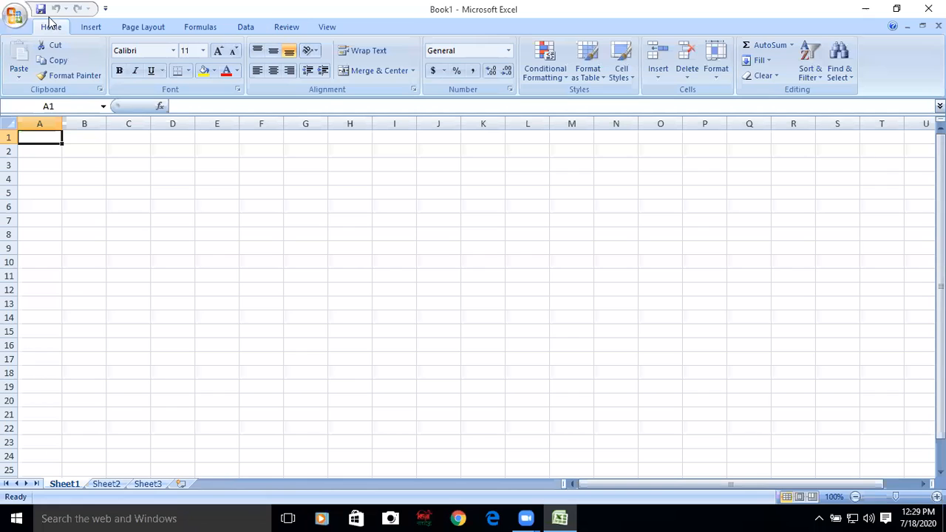
Step: Review the file commands and the ribbon commands for Insert, Page Layout, Formulas, Data, Review and View, returning to the Home commands
left_click(16, 17)
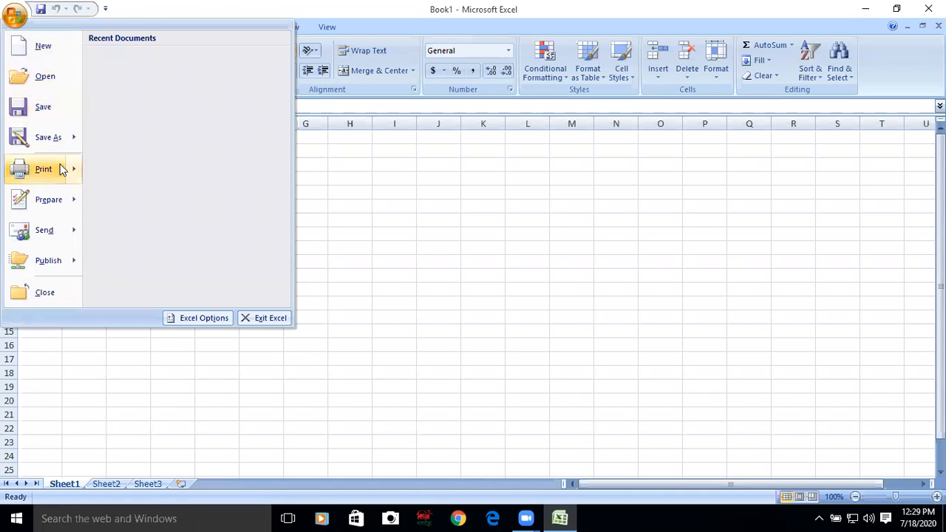
mouse_move(47, 178)
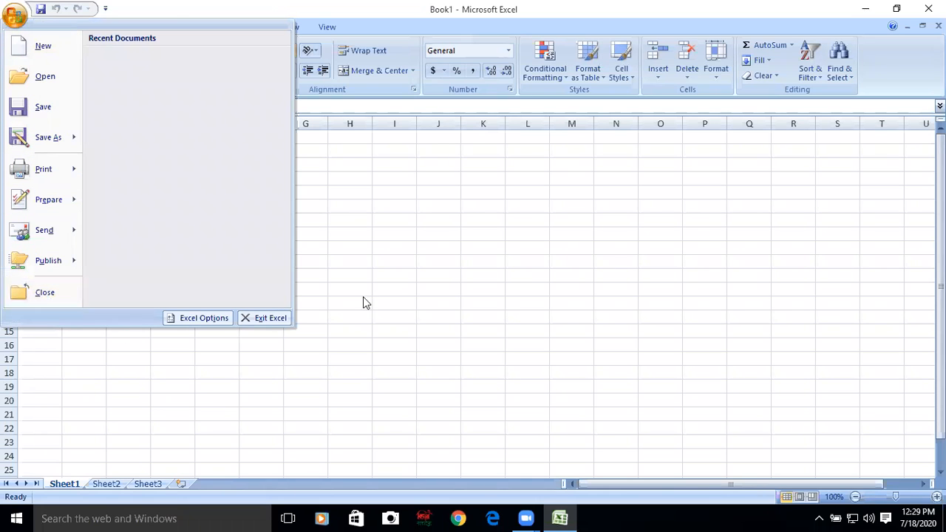
left_click(392, 284)
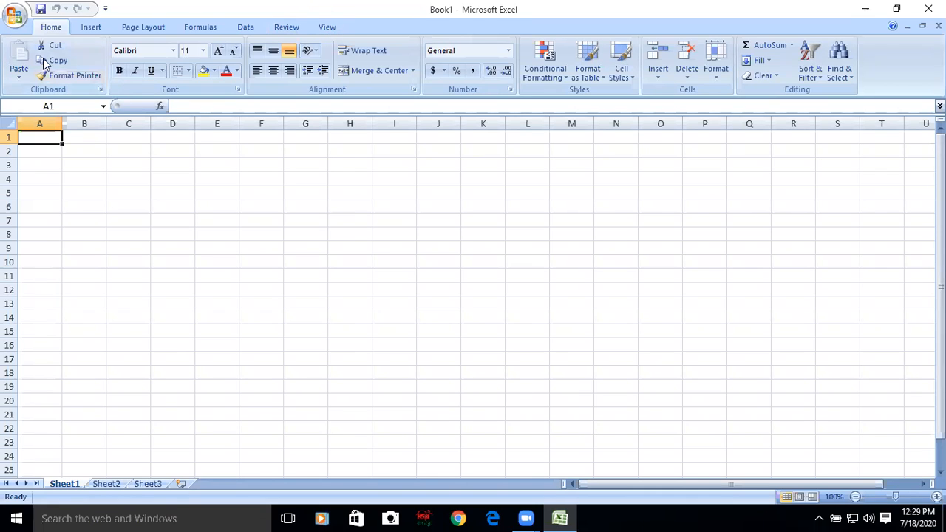
left_click(89, 27)
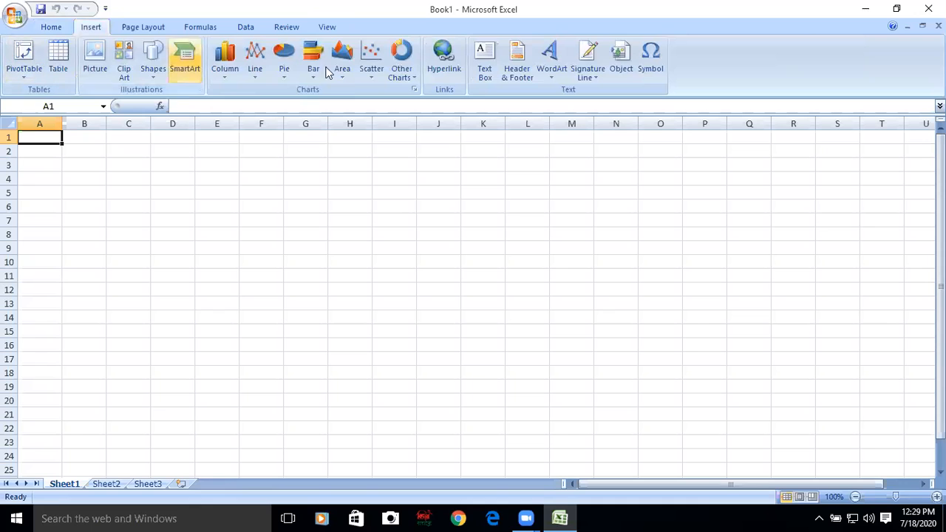
left_click(142, 28)
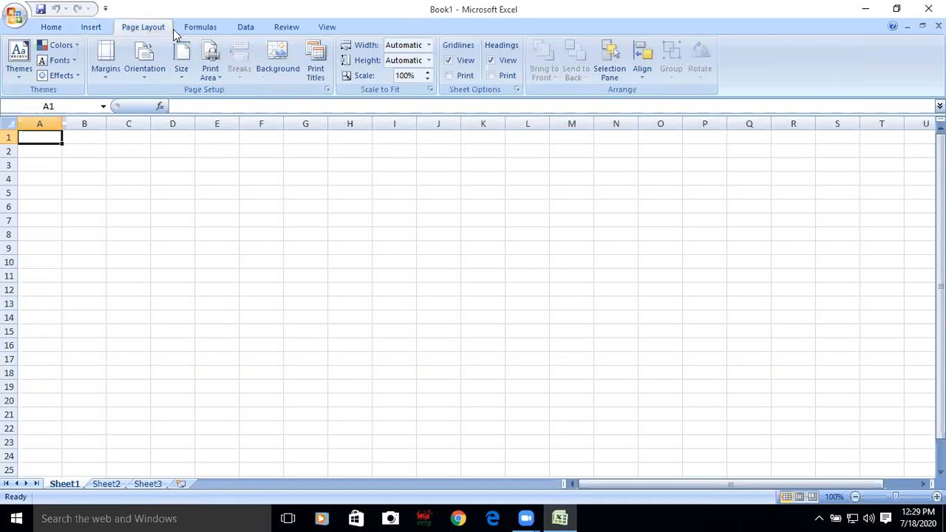
left_click(212, 28)
left_click(244, 27)
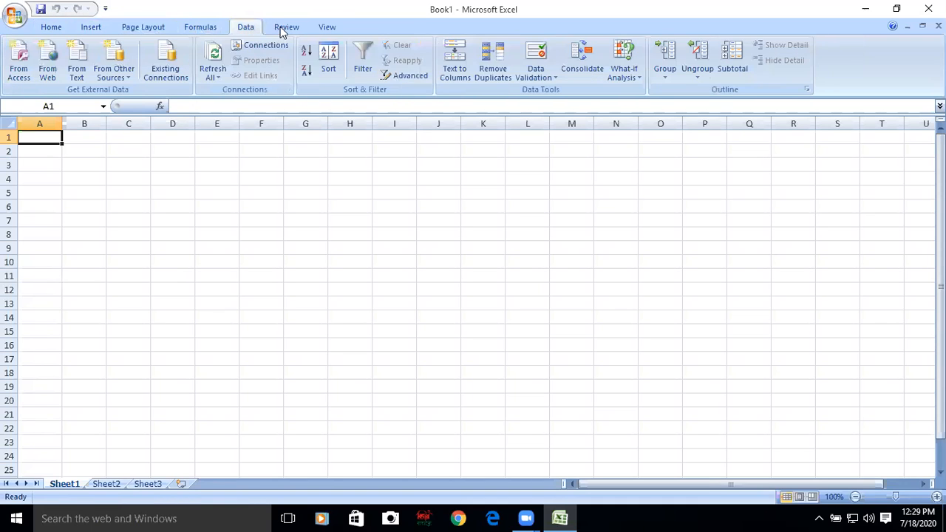
left_click(297, 28)
left_click(327, 27)
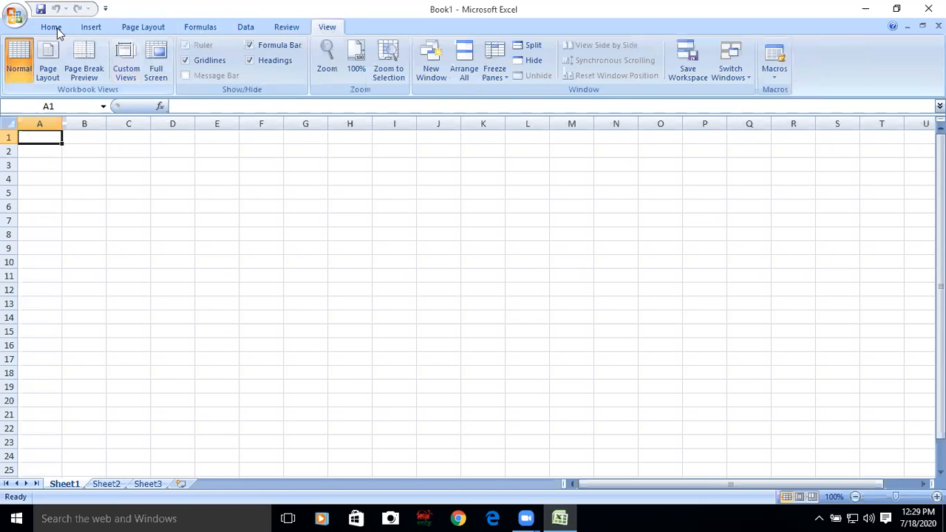
left_click(53, 28)
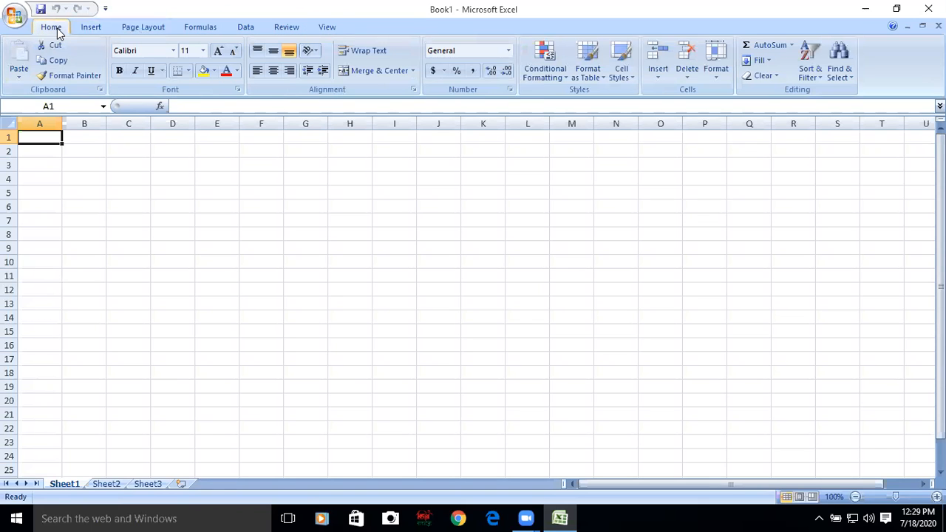
Step: Look at the Insert Function dialog and the formula bar for cell A1 without entering anything, ending on cell G5
left_click(160, 108)
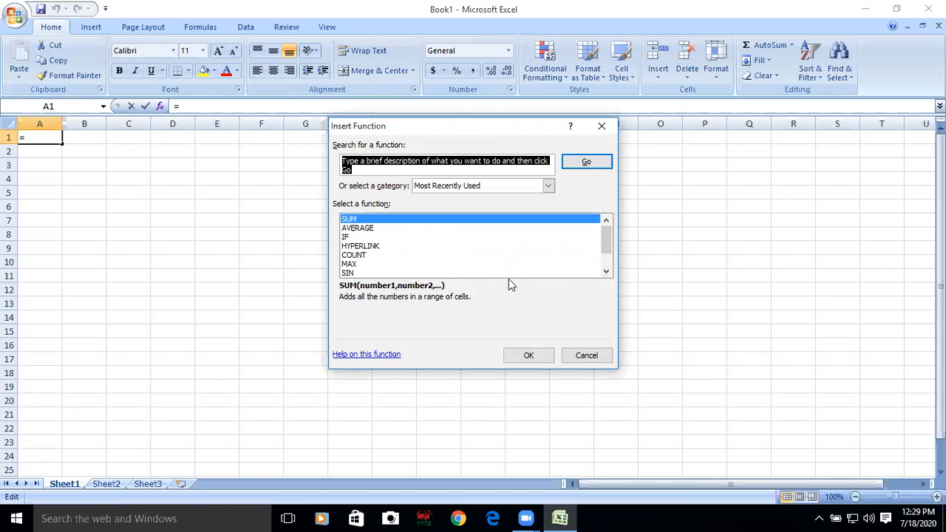
left_click(599, 358)
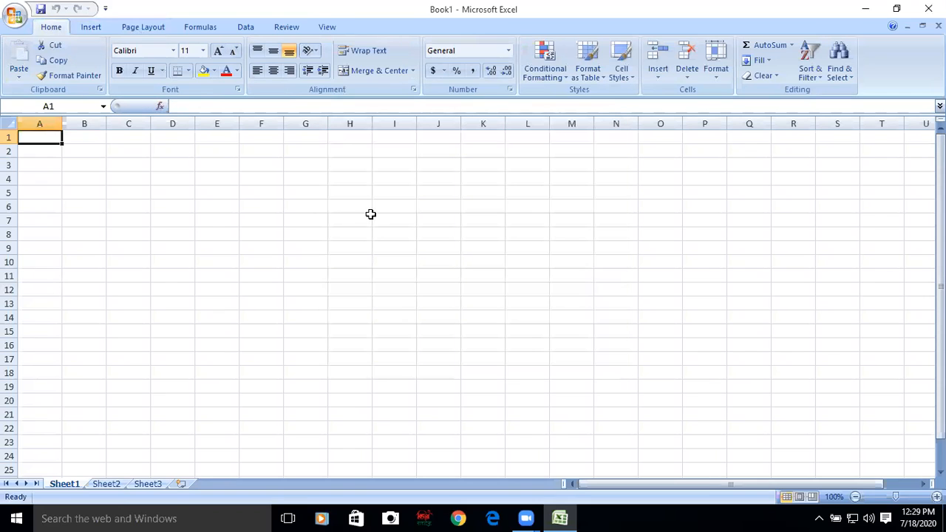
left_click(197, 107)
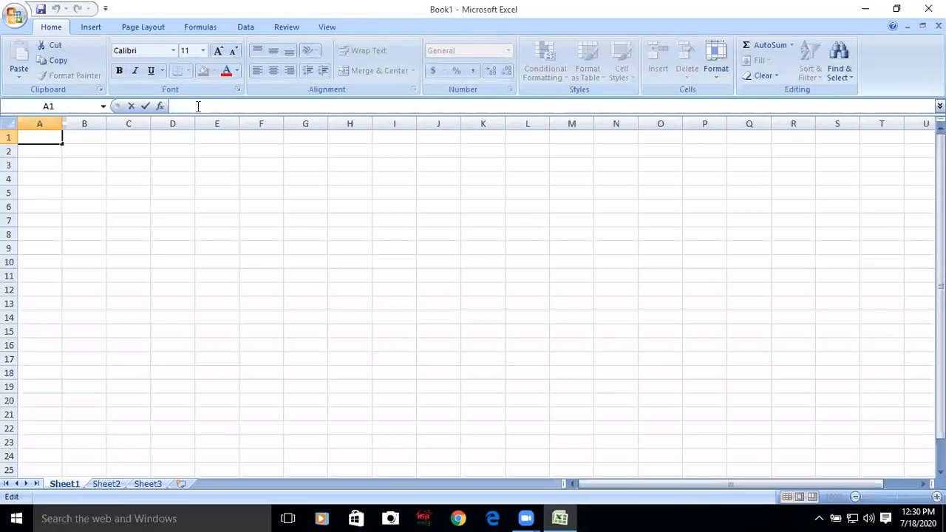
left_click(296, 193)
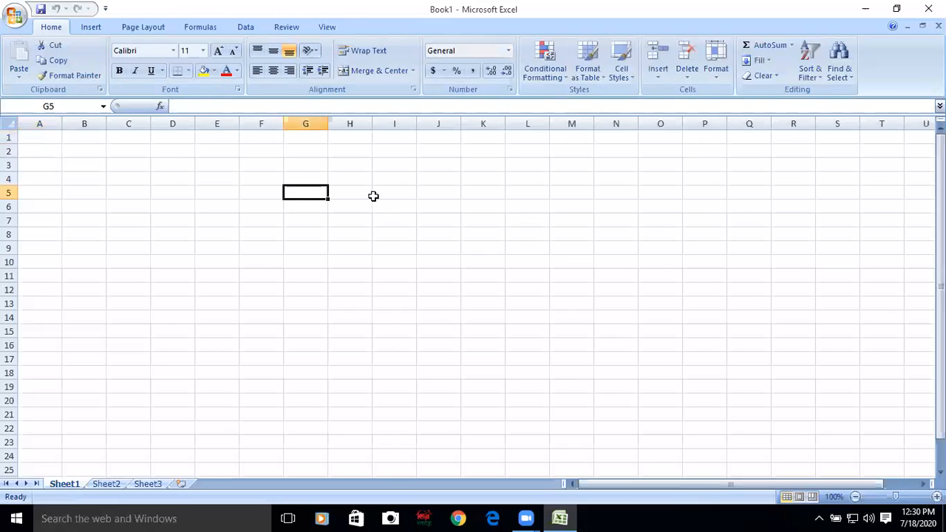
left_click(487, 224)
left_click(732, 233)
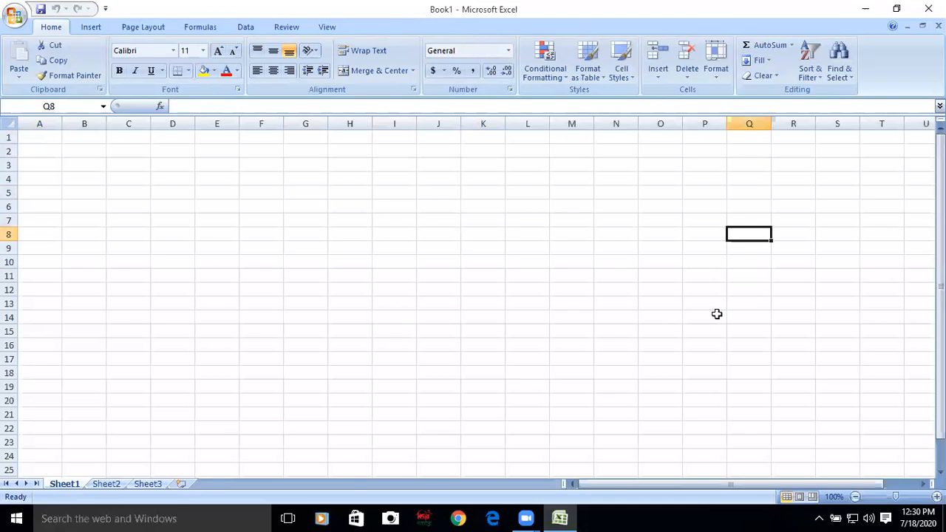
left_click(663, 317)
left_click(350, 180)
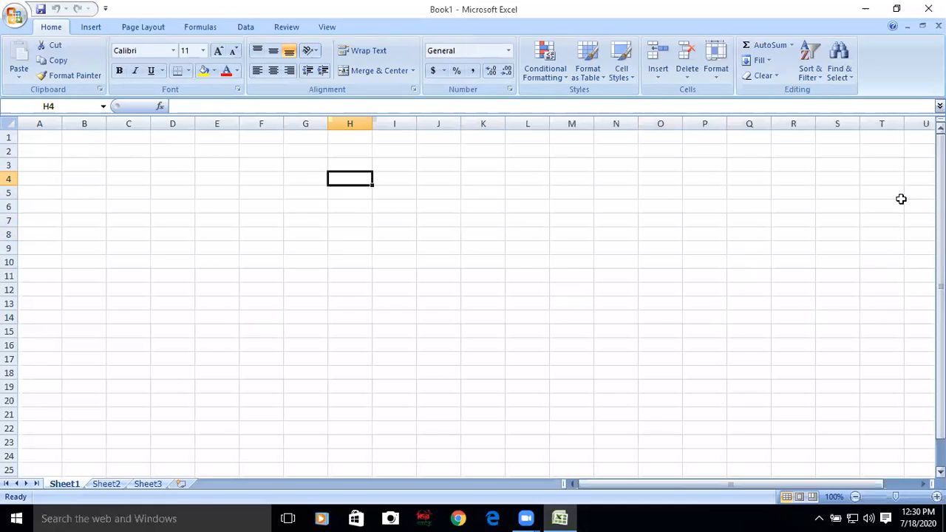
Step: Check the worksheet's extent down to its last row and across to its last column, returning to cell A1
left_click_drag(940, 133, 940, 148)
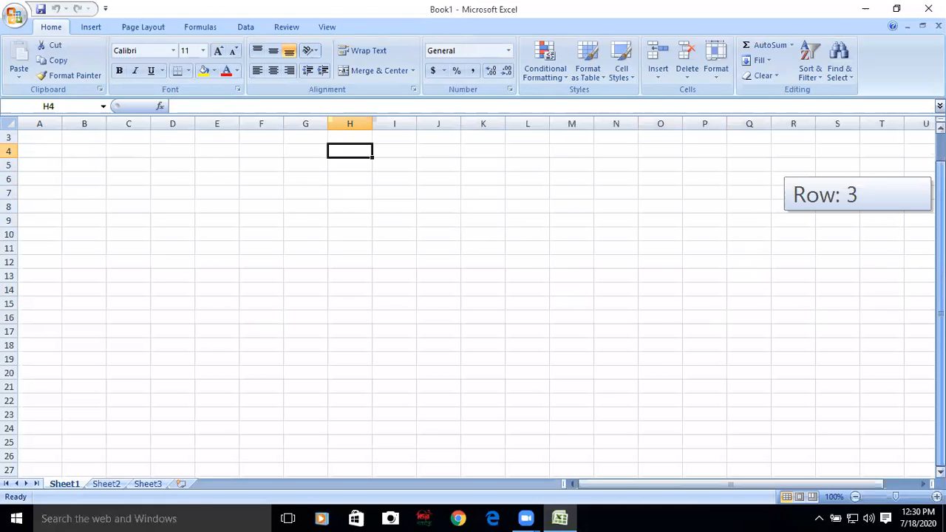
left_click_drag(940, 252, 940, 222)
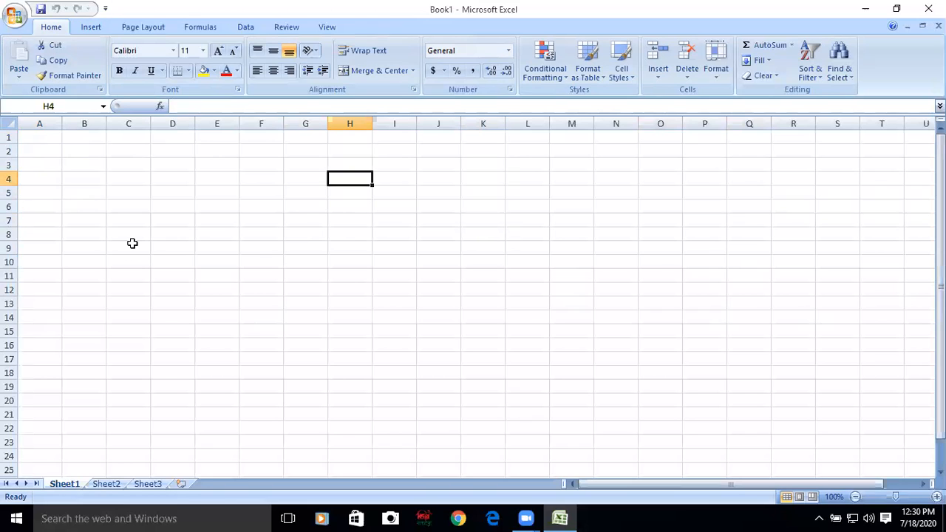
scroll(132, 244, "down", 20)
scroll(132, 245, "up", 5)
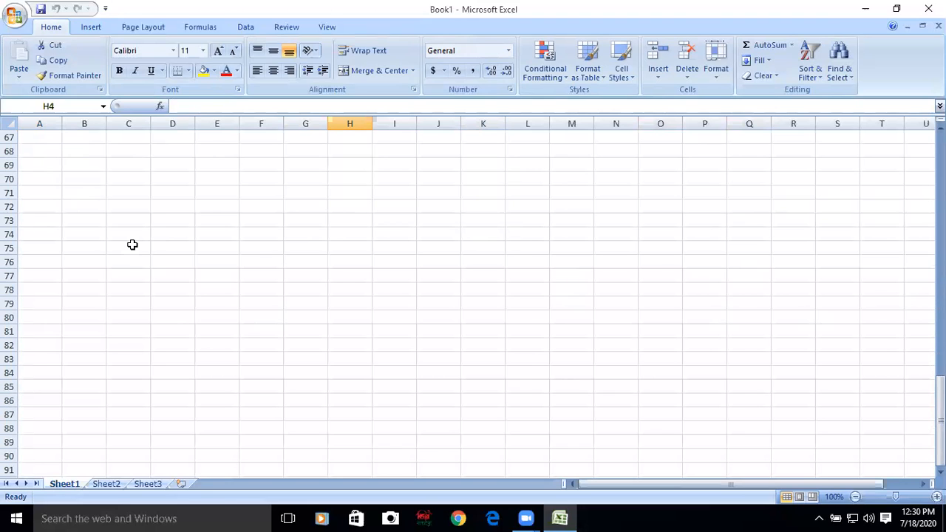
key("ctrl+Down")
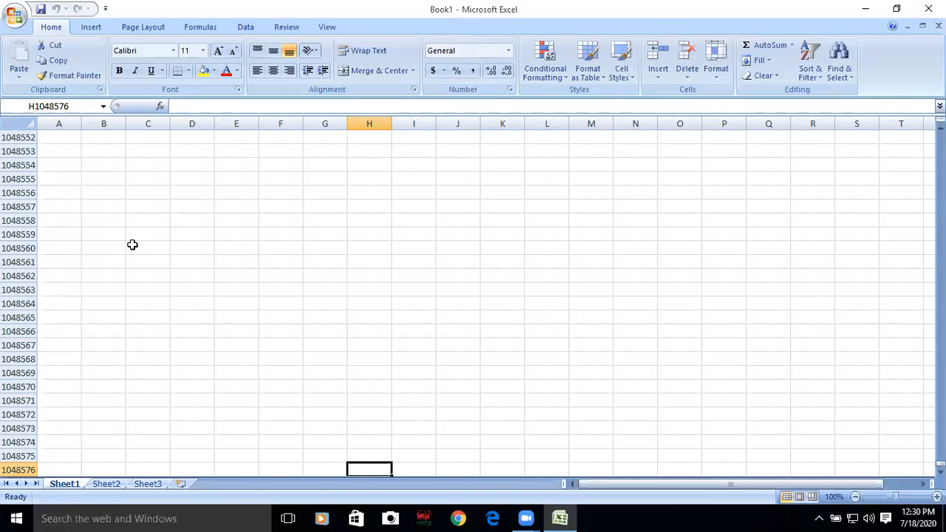
key("ctrl+Up")
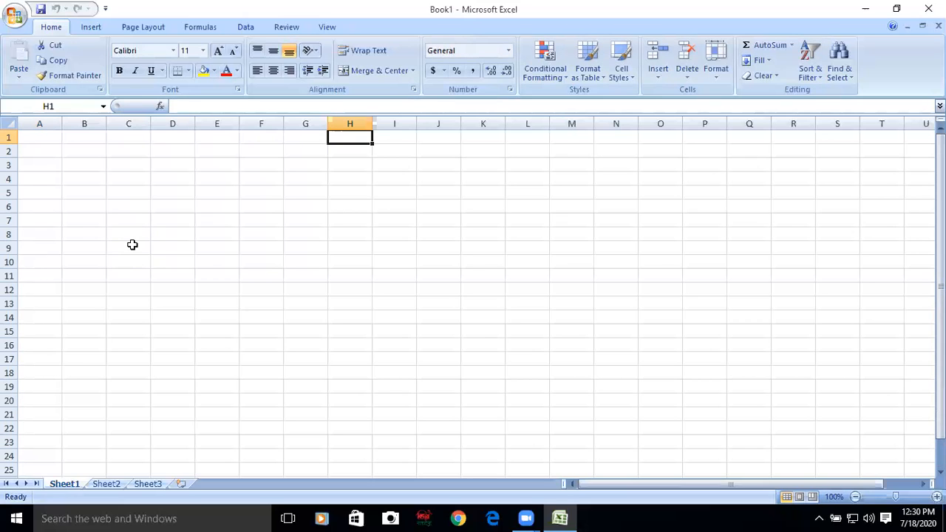
key("ctrl+Right")
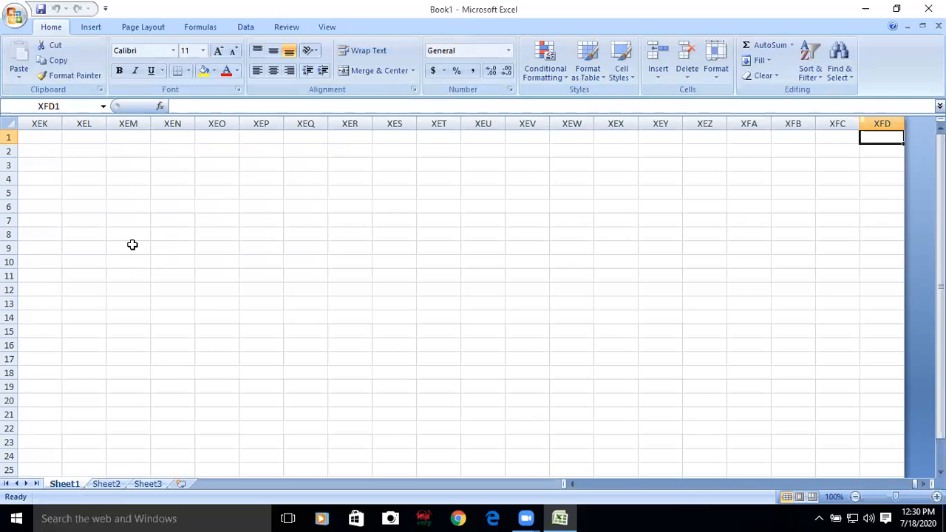
key("ctrl+Home")
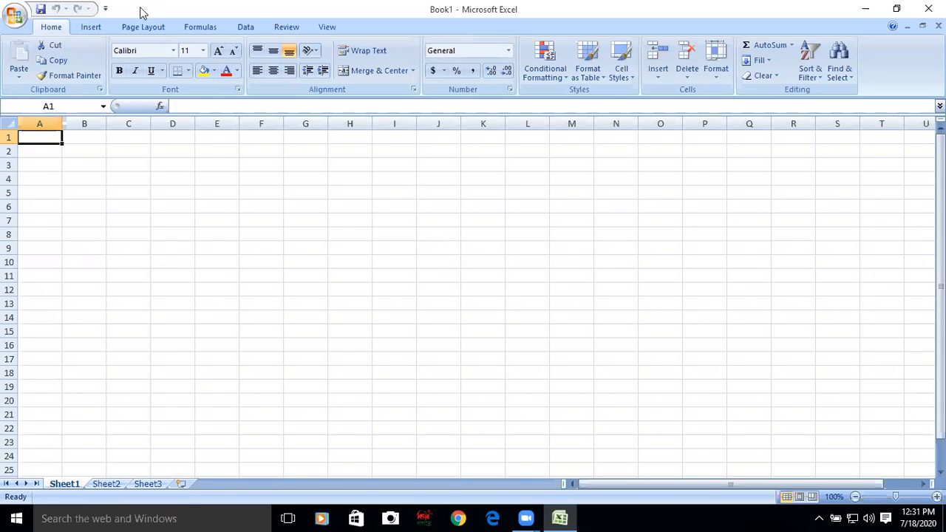
Step: Select whole columns B, C and E in turn, ending with cell I3 selected
left_click(281, 106)
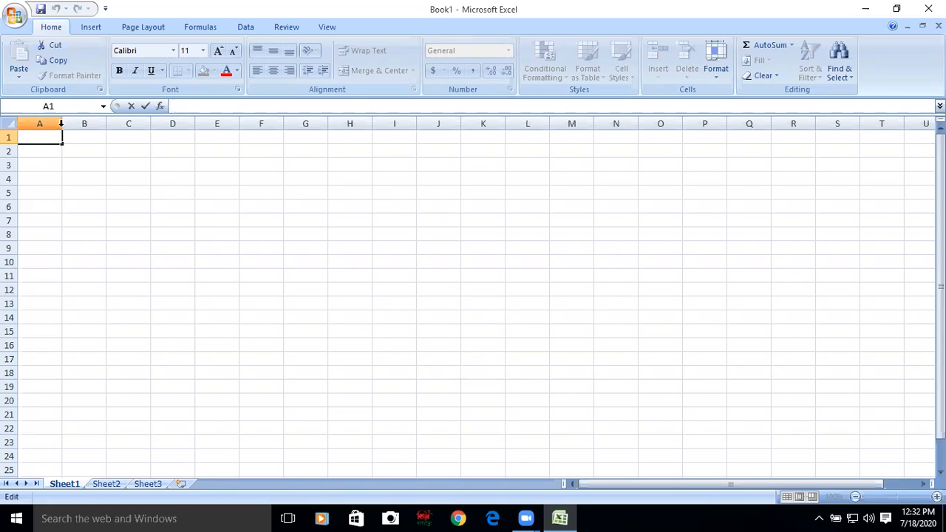
left_click(96, 124)
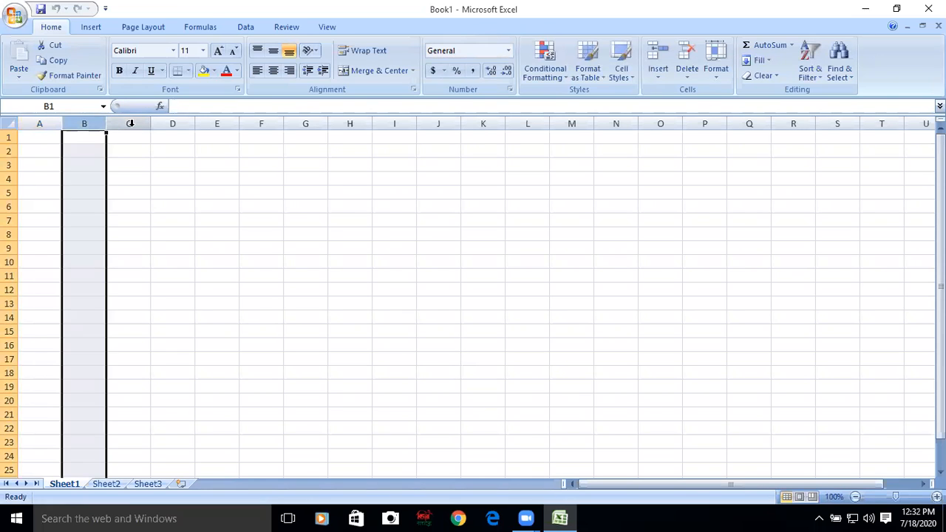
left_click(130, 123)
left_click(218, 123)
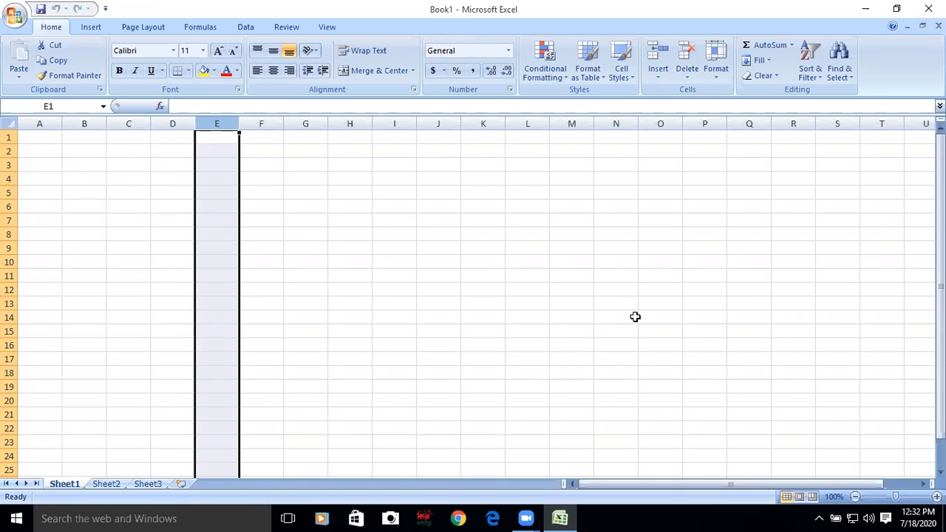
left_click(332, 205)
left_click(325, 165)
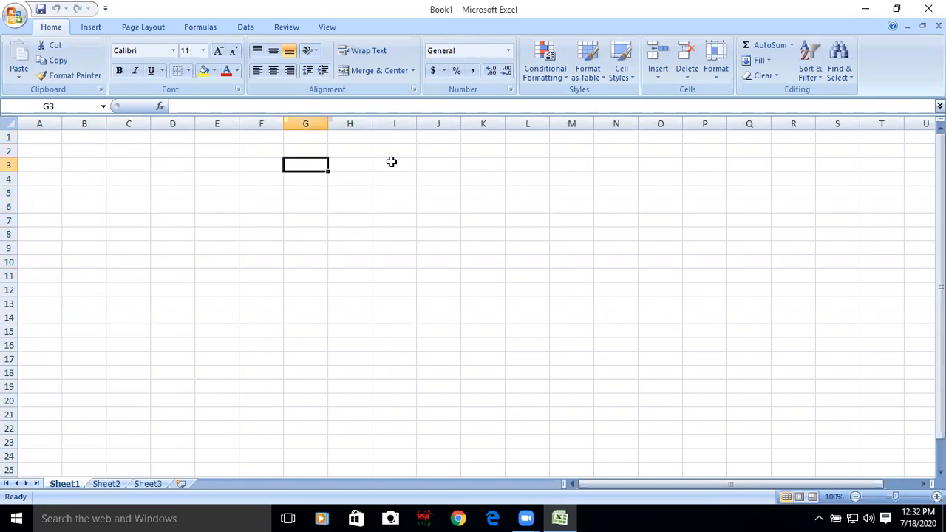
left_click(391, 162)
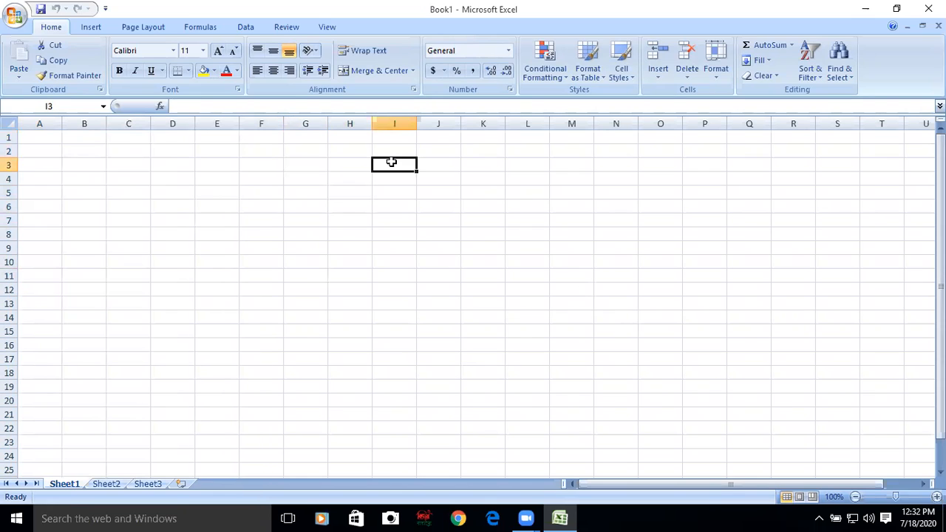
Step: Select whole rows 3, 5, 6 and 7 in turn, and go back up through rows 5, 4 and 3
left_click(9, 165)
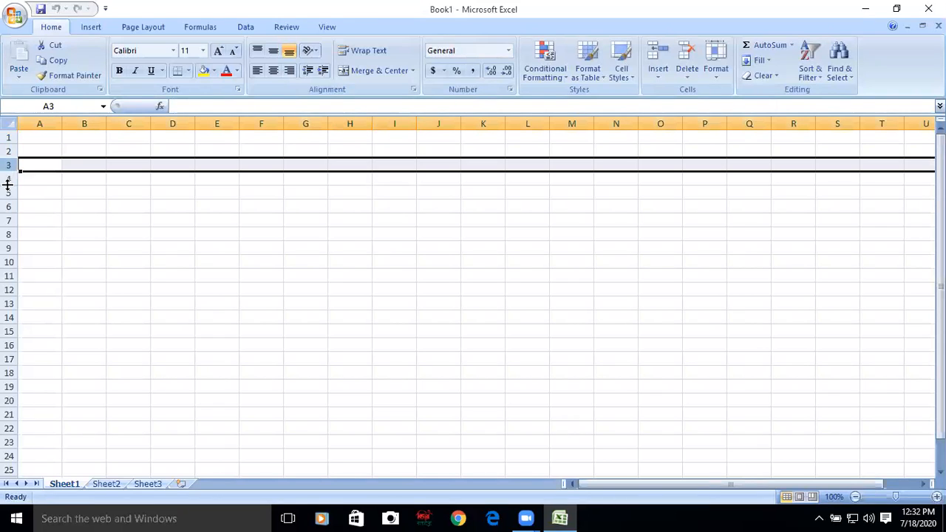
left_click(10, 193)
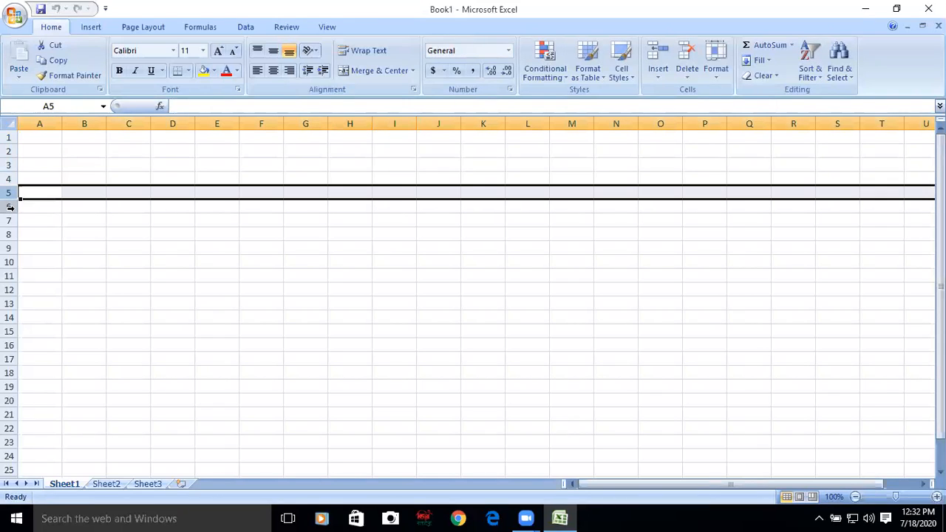
left_click(10, 207)
left_click(9, 219)
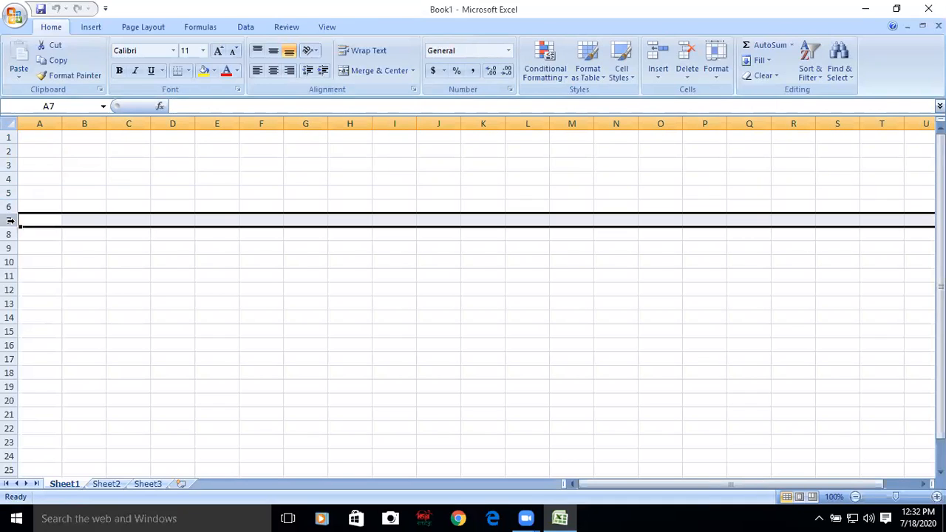
left_click(10, 189)
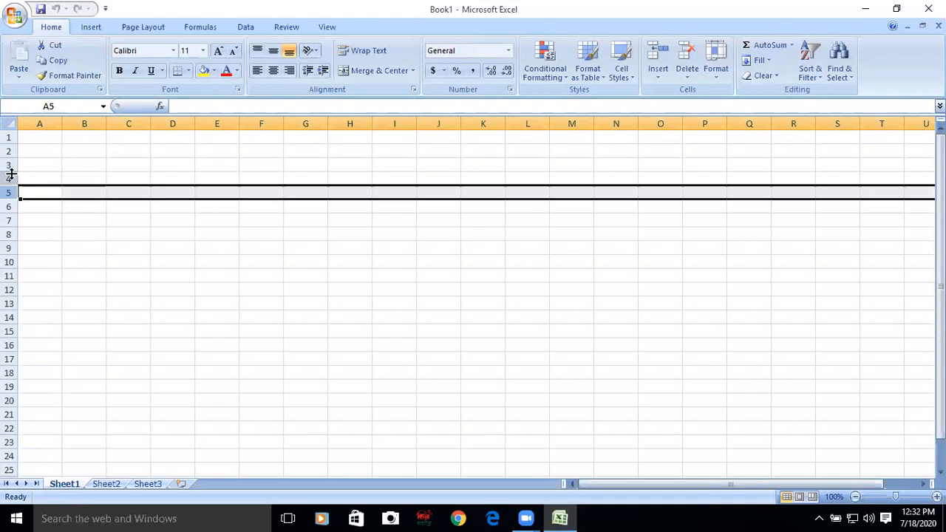
left_click(11, 177)
left_click(10, 164)
Step: Select the single cells D7, H9, L10 and I11 one after another
left_click(166, 222)
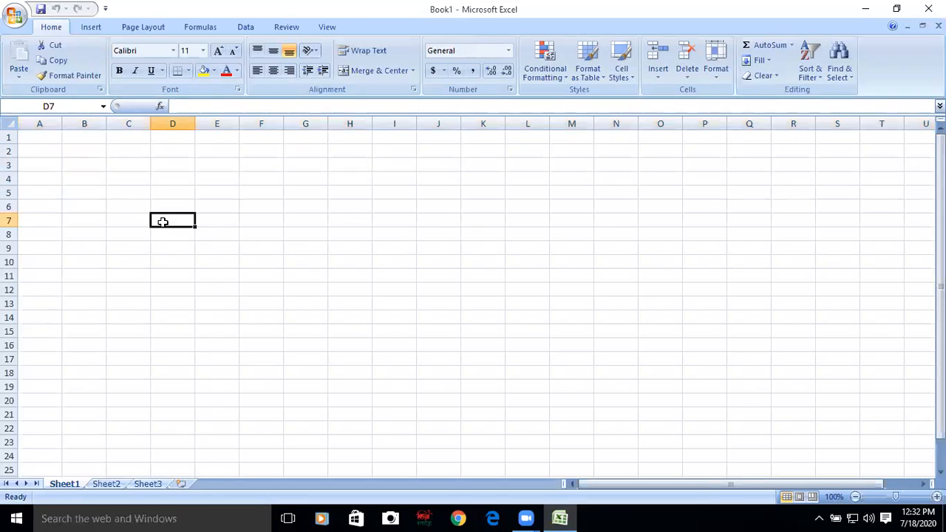
left_click(337, 249)
left_click(522, 258)
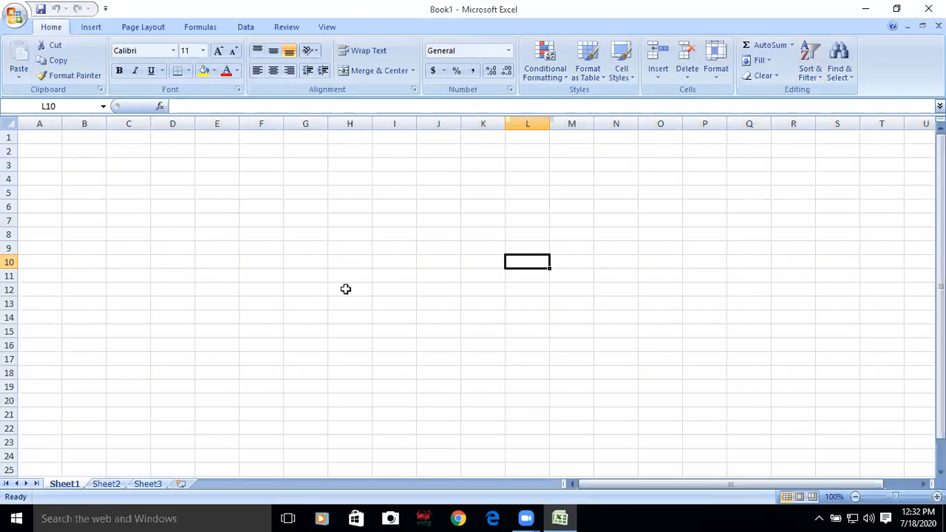
left_click(394, 274)
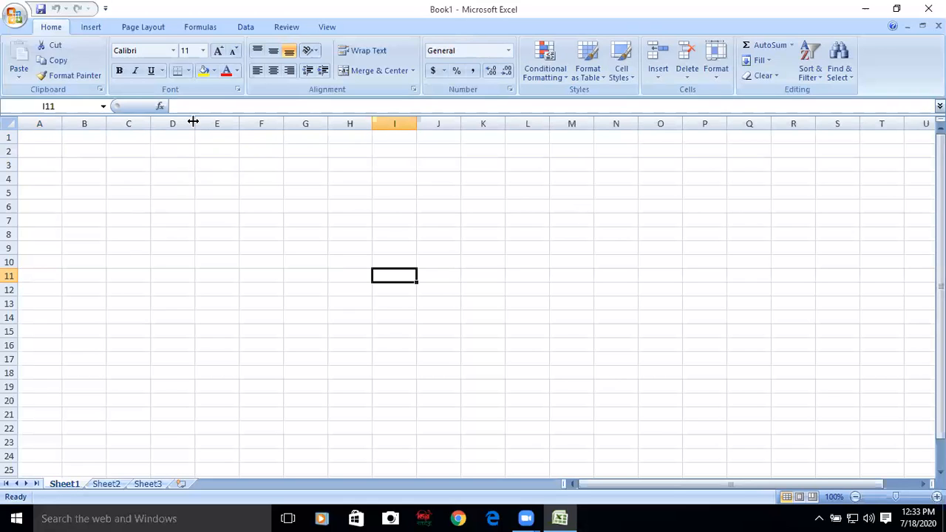
Step: Widen column D to more than twice its width and make row 1 about three times as tall
left_click_drag(193, 121, 244, 120)
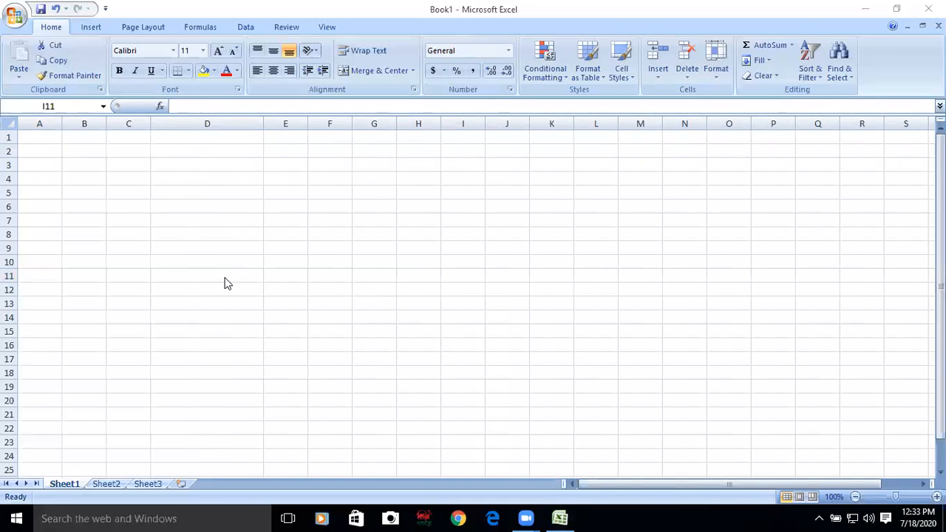
left_click(7, 145)
left_click_drag(7, 145, 12, 172)
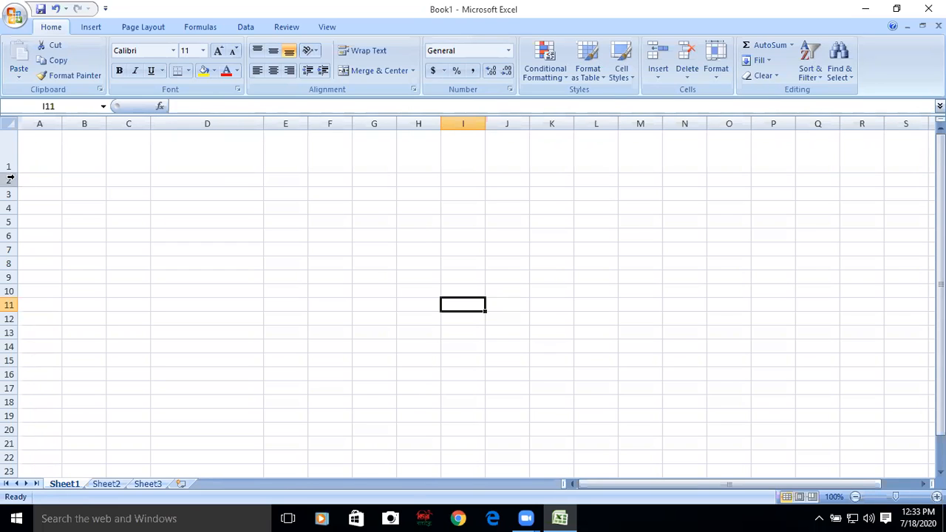
Step: Shrink row 1 and column D back to about the size of the neighbouring rows and columns
left_click_drag(8, 170, 8, 145)
left_click(219, 205)
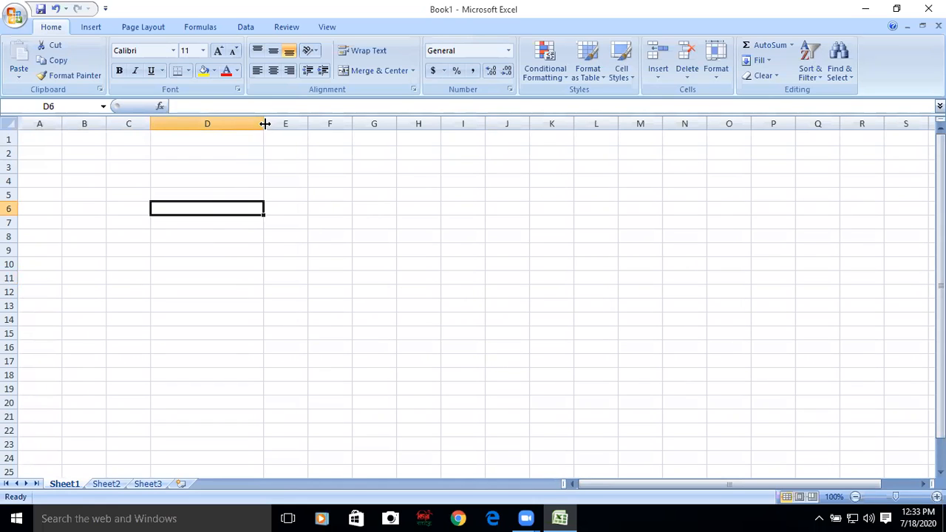
left_click_drag(265, 123, 191, 124)
left_click(436, 250)
left_click(486, 235)
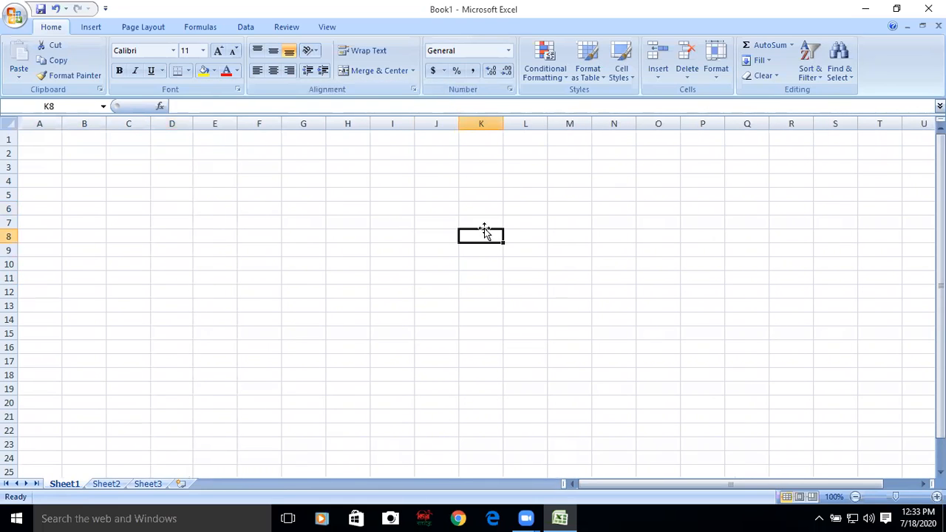
left_click(361, 222)
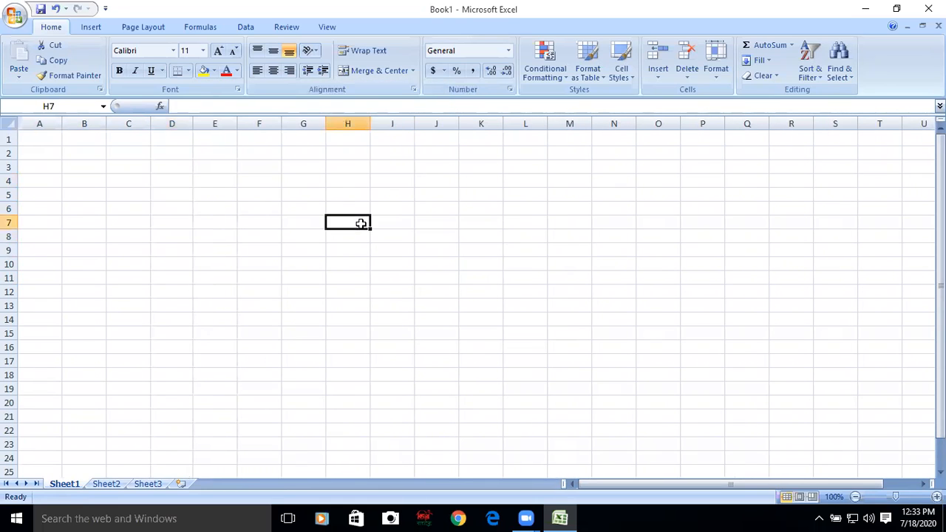
left_click(399, 294)
left_click(381, 207)
left_click(345, 196)
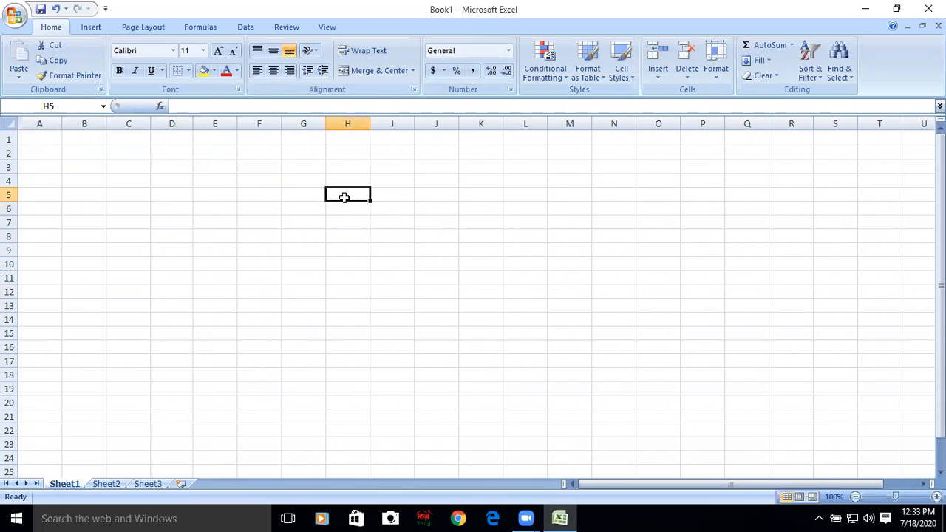
left_click(307, 293)
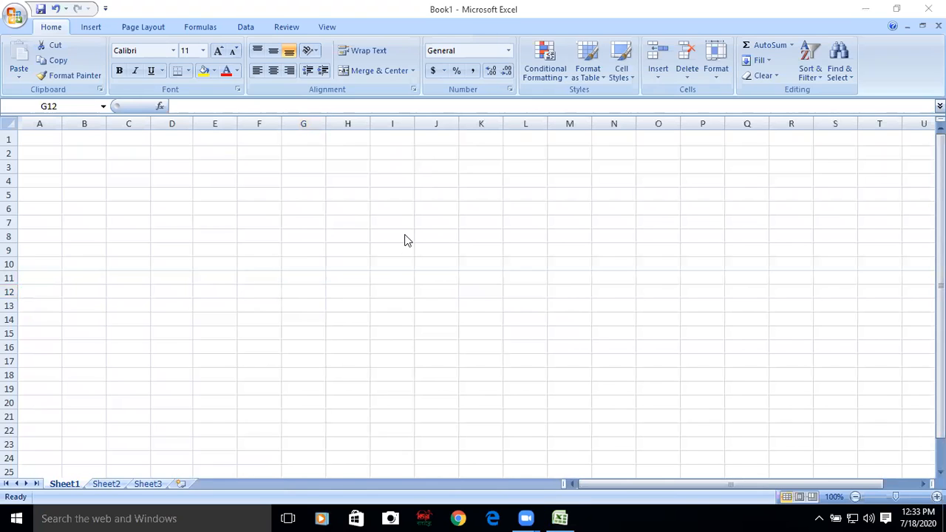
left_click(354, 185)
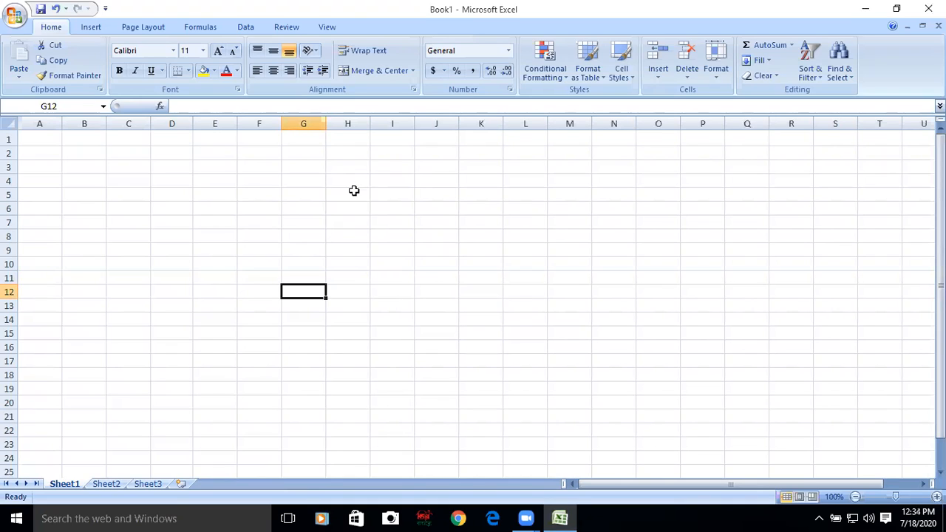
left_click(354, 190)
left_click(451, 234)
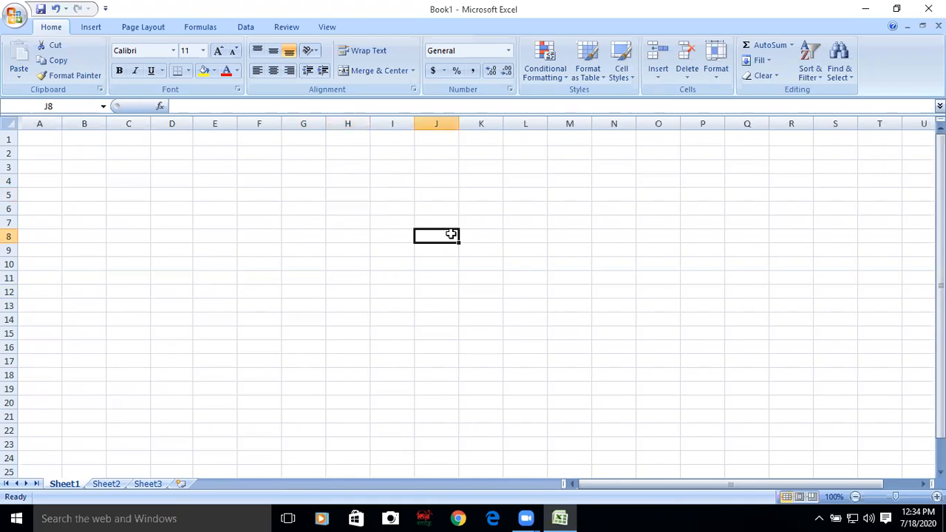
left_click(327, 223)
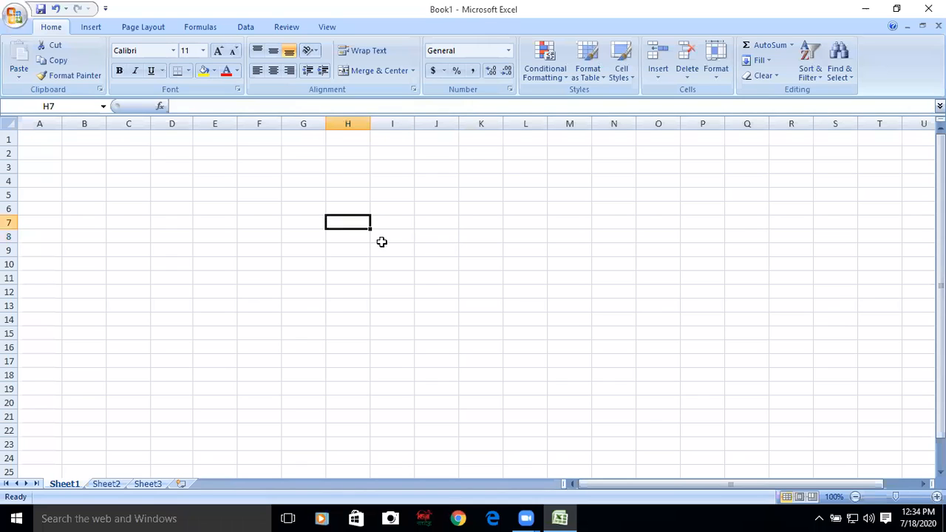
Step: Try starting a formula with an equals sign for cell J12 in the formula bar, clearing the entry each time
left_click(420, 294)
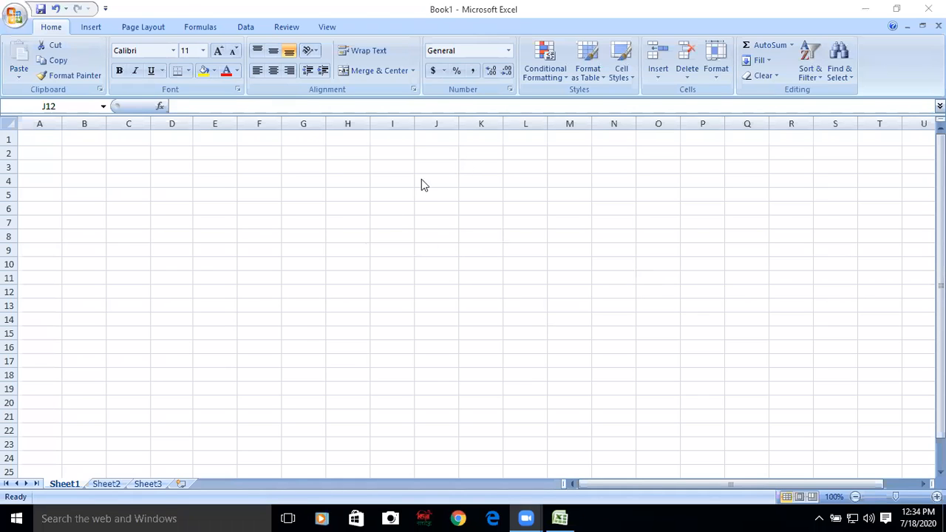
left_click(210, 105)
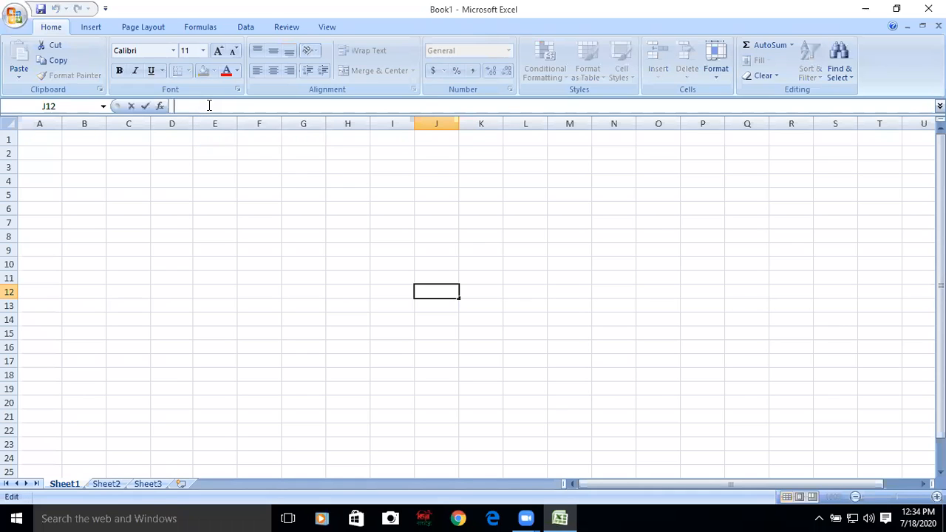
type("=")
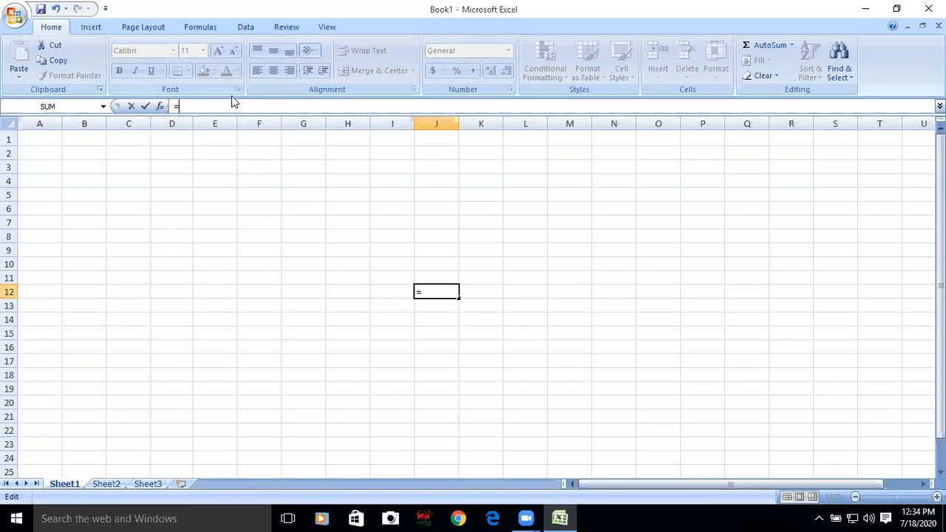
left_click(428, 293)
key("BackSpace")
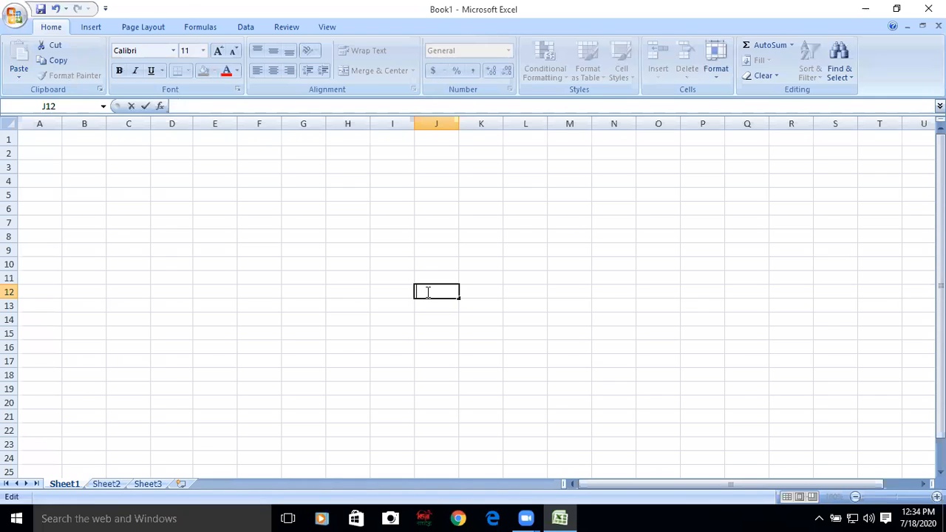
left_click(181, 106)
type("=")
key("BackSpace")
Step: Enter 22 in cells E2 and F2, dismissing the Panda Dome advertisement in between
left_click(221, 152)
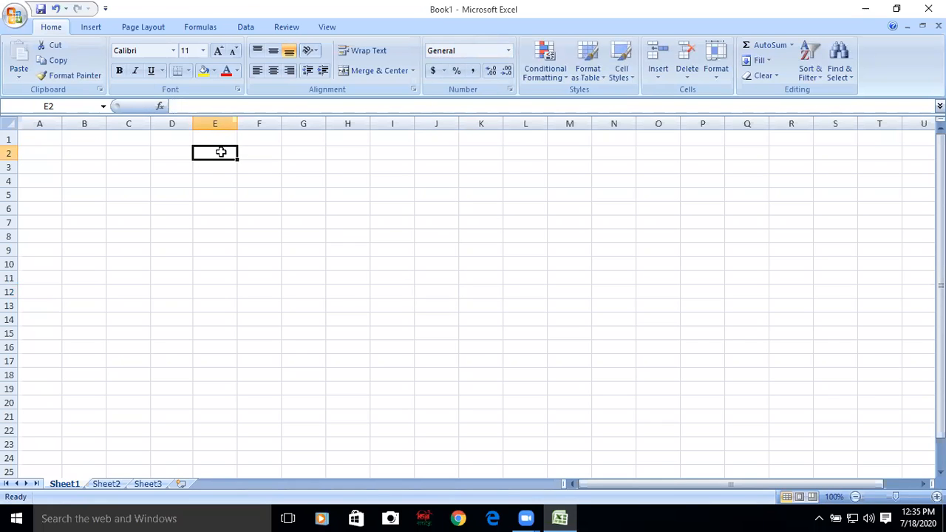
type("22")
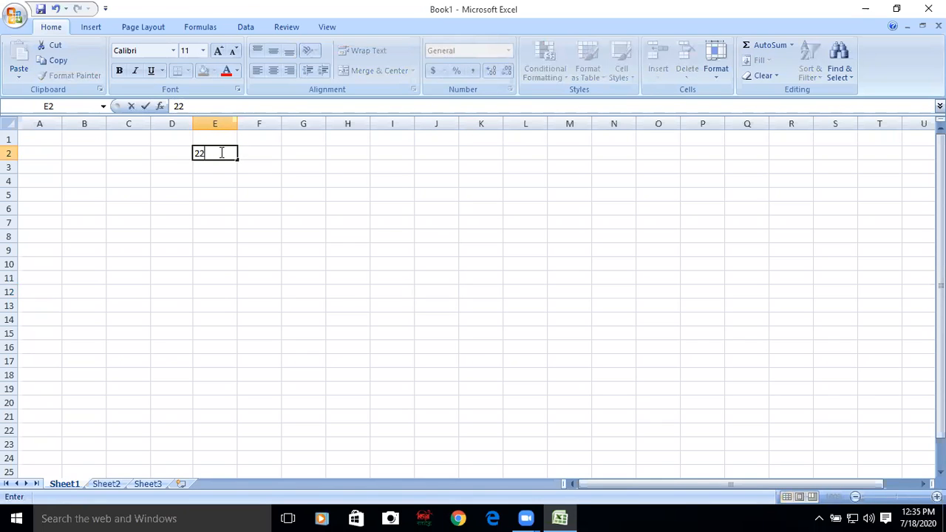
left_click(260, 152)
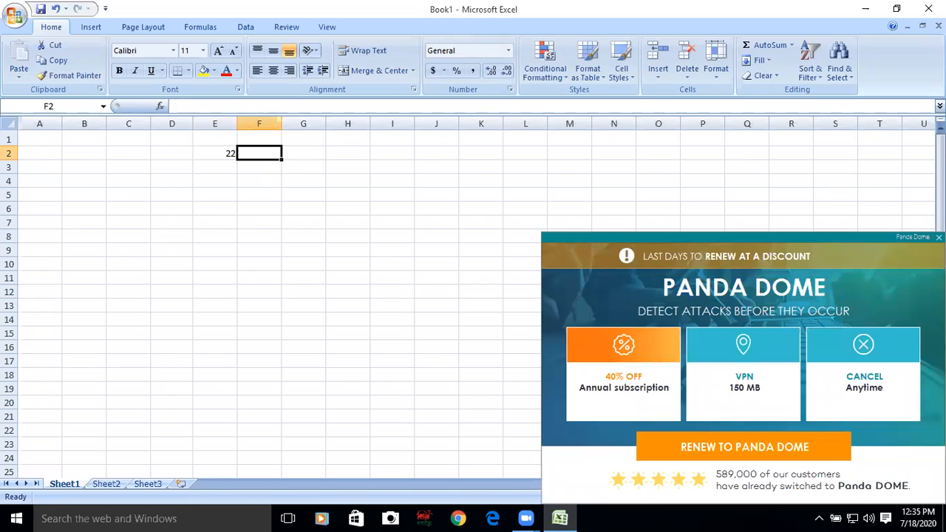
left_click(939, 237)
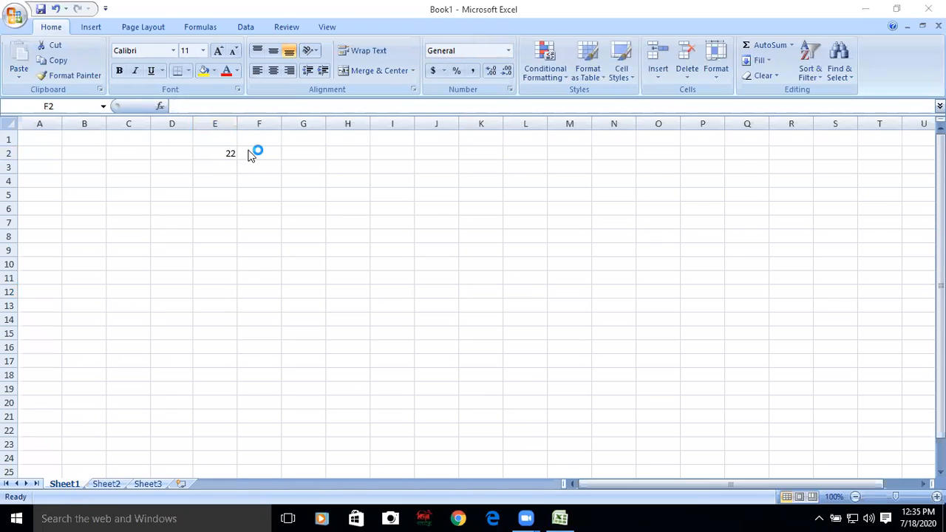
left_click(268, 153)
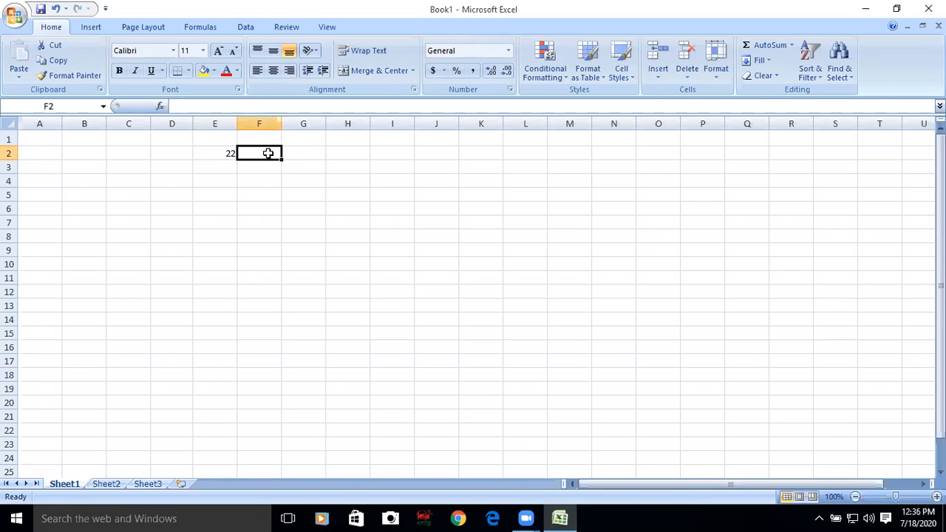
type("22")
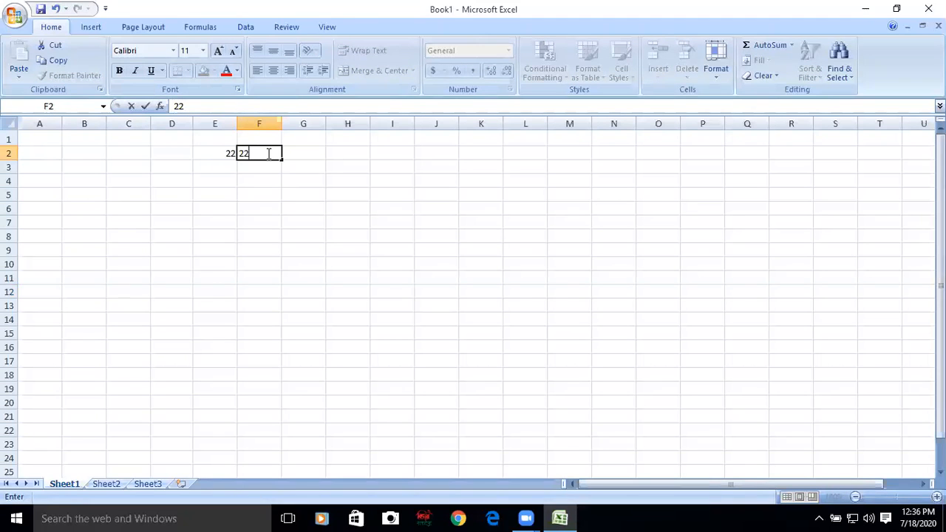
Step: Enter the formula =22+22 in cell G2 through the formula bar
left_click(307, 154)
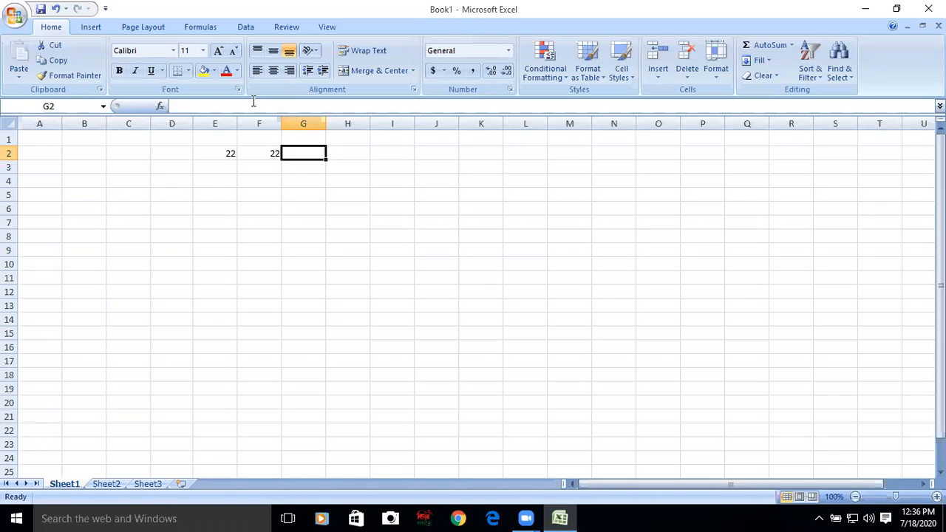
left_click(190, 107)
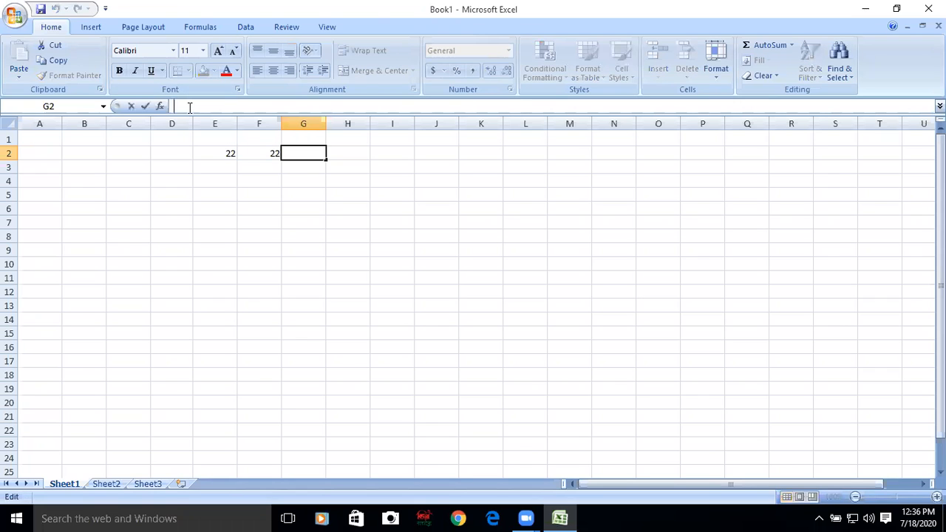
type("=")
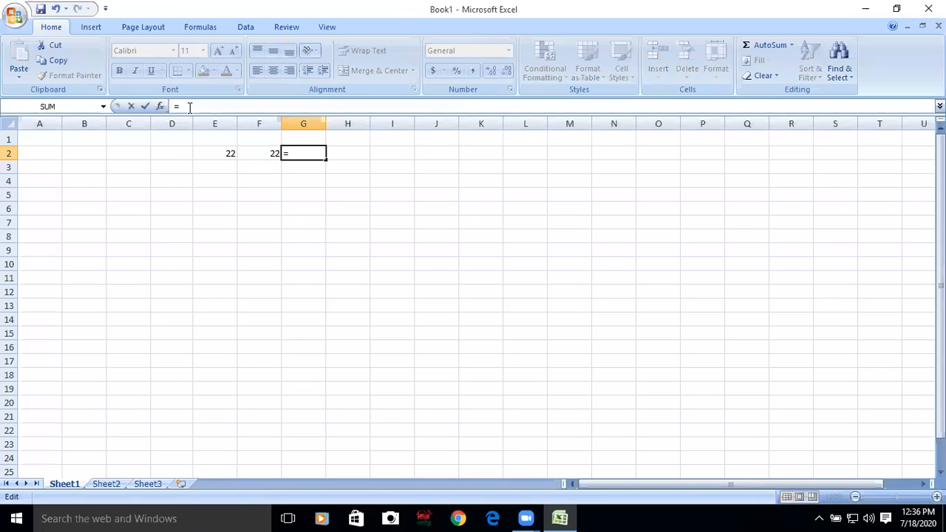
type("22+22")
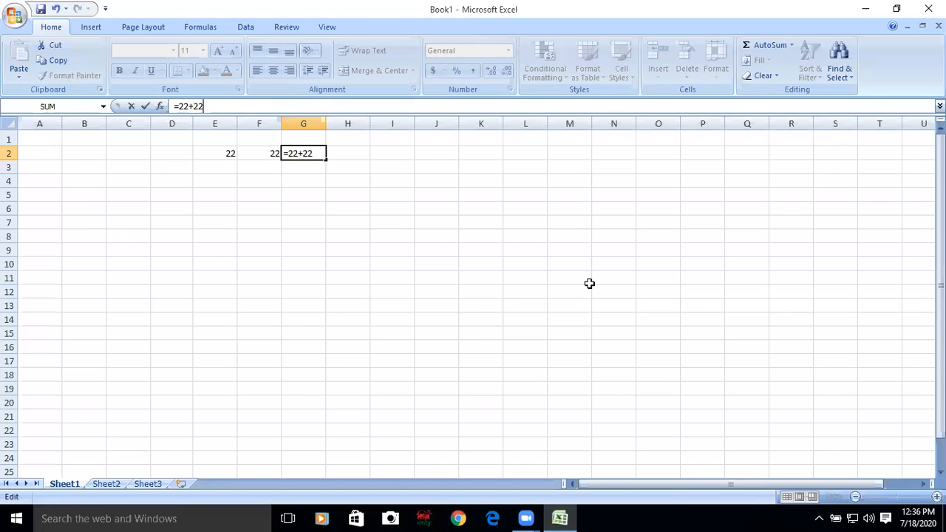
key("Return")
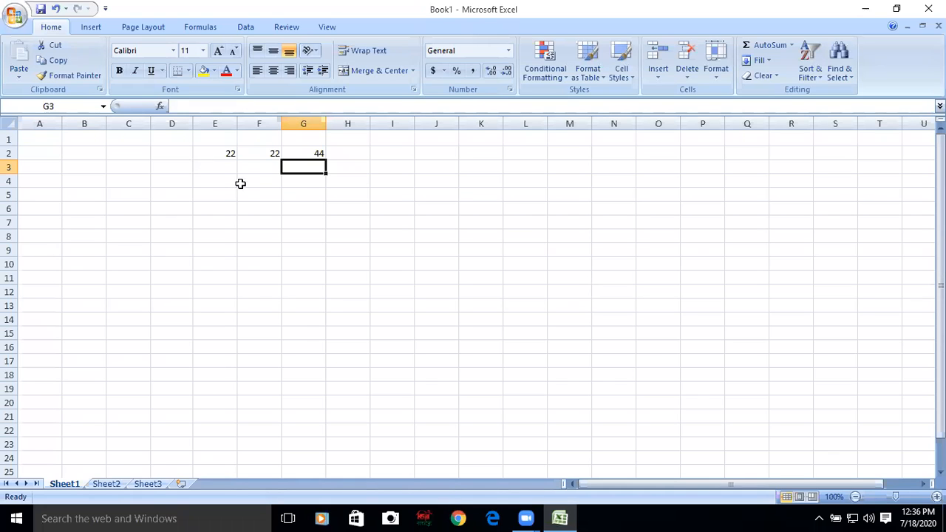
Step: Enter 11 in cell E3 and move to cell E4
left_click(221, 164)
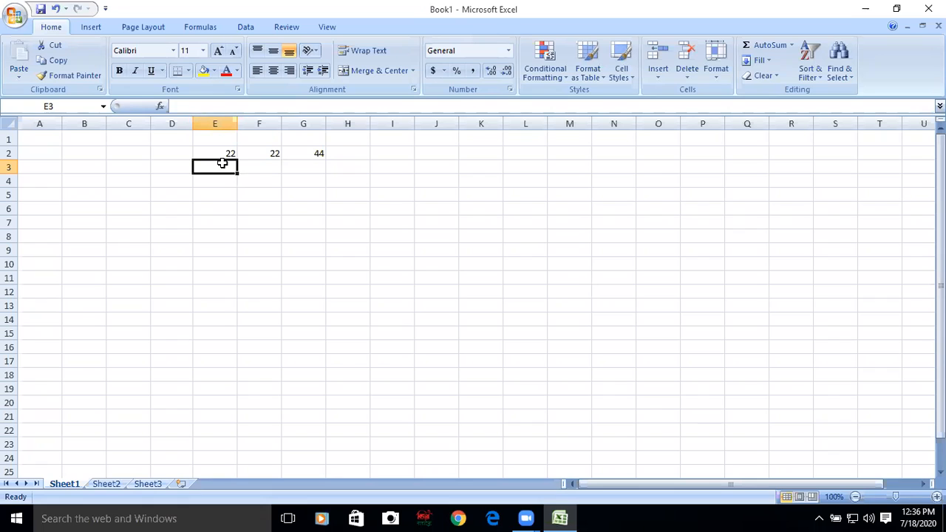
type("11")
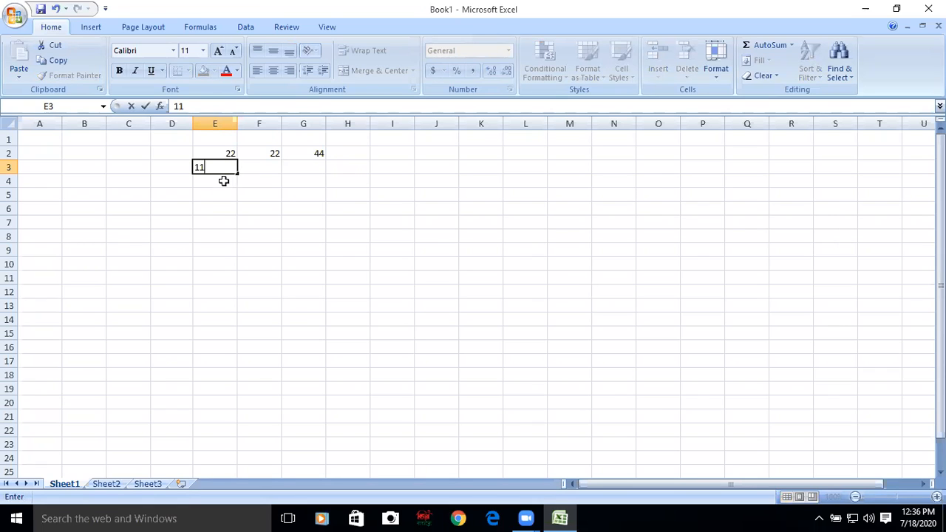
left_click(223, 181)
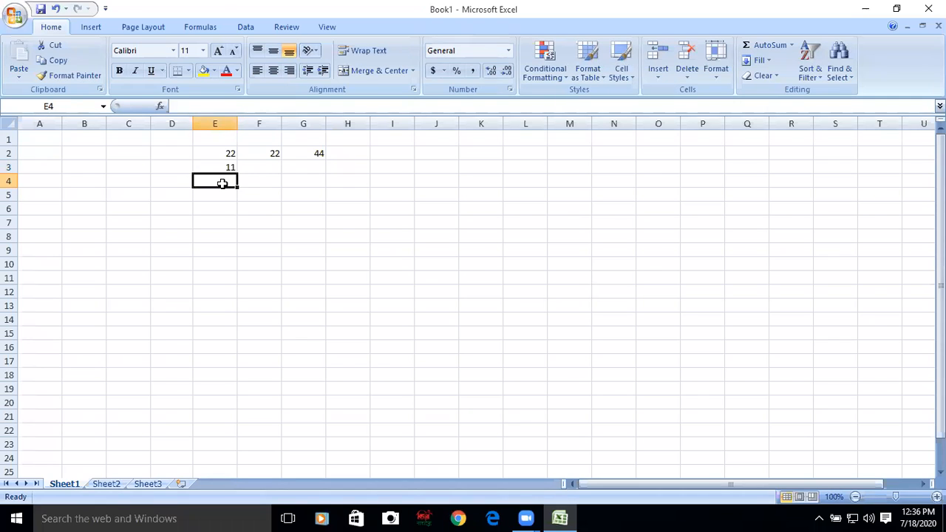
Step: Enter the formula =11+11 in cell E4 through the formula bar
left_click(210, 108)
type("=")
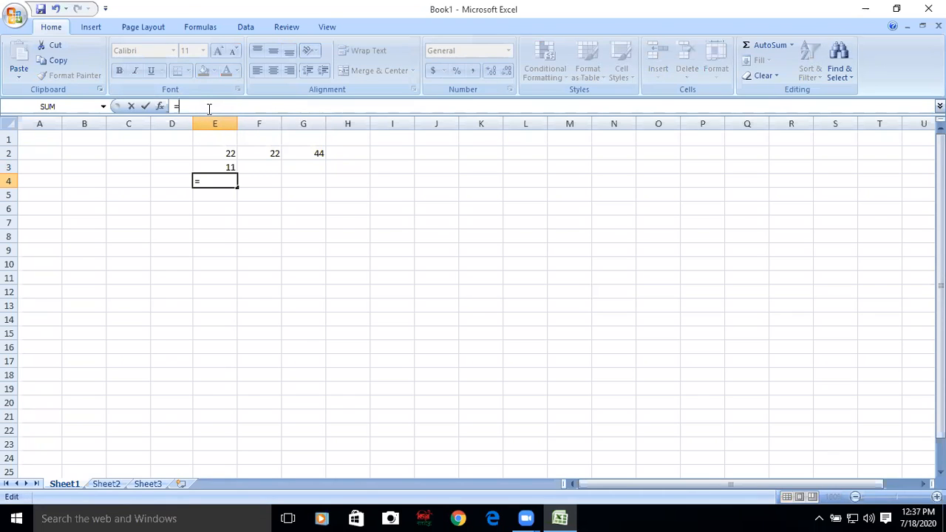
type("11+11")
key("Return")
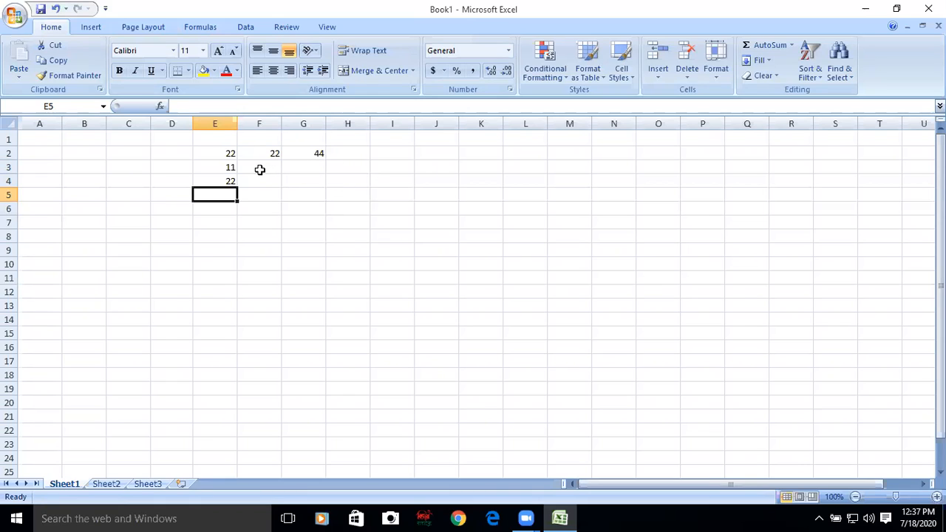
Step: Clear the existing formula from cell G2 and begin a SUM function there with =sum(
left_click(317, 152)
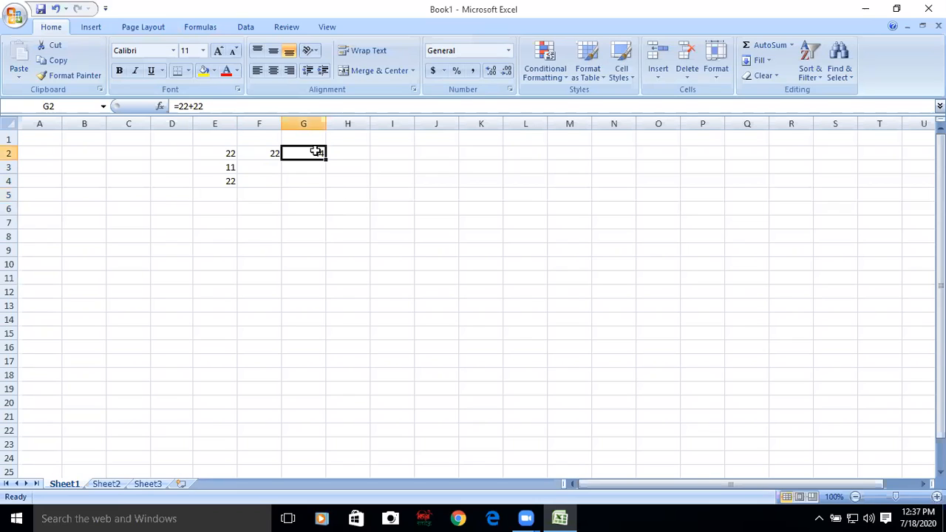
key("BackSpace")
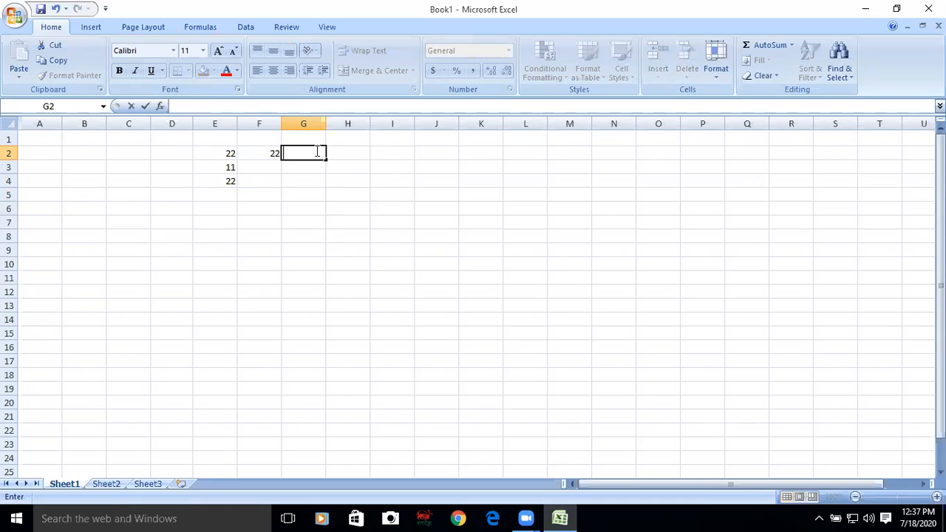
type("=")
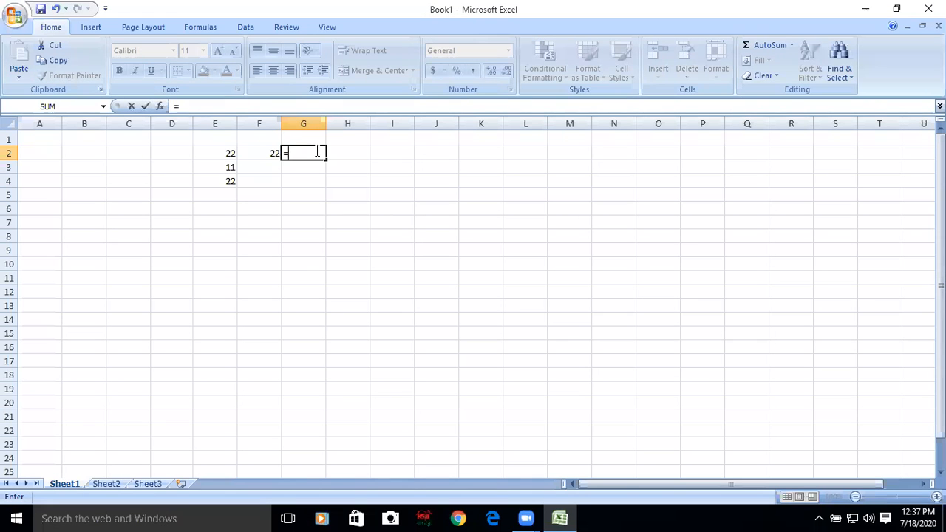
type("=")
key("BackSpace")
type("sum")
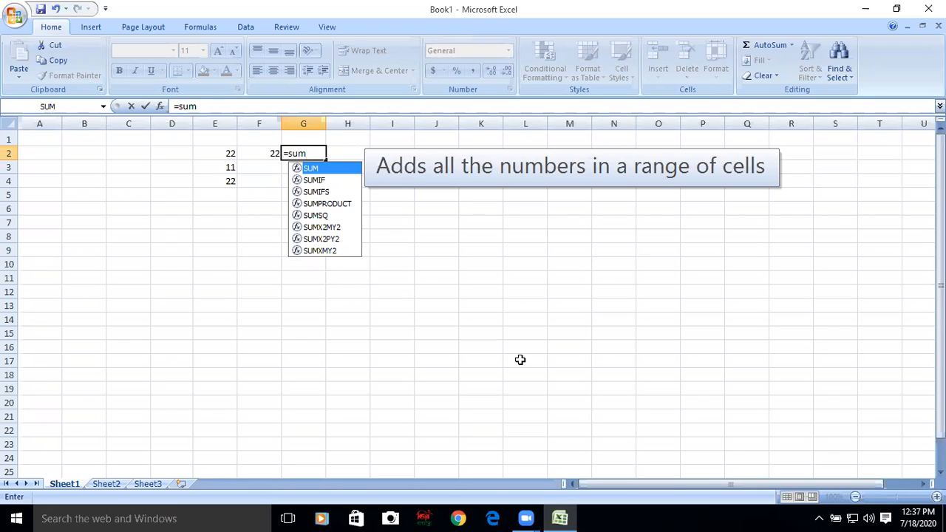
type("(")
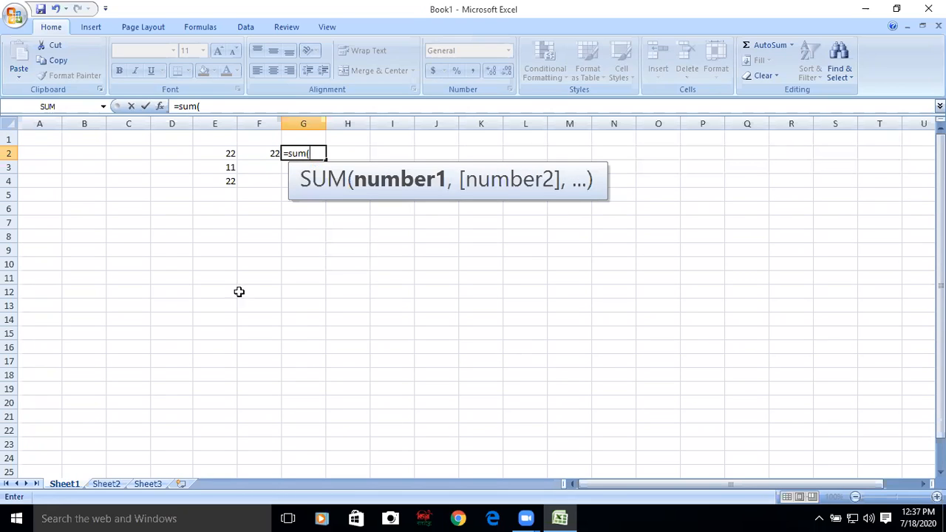
Step: Complete the SUM formula in G2 with the range E2:F2, commit it and reselect the cell to check its formula
left_click(218, 152)
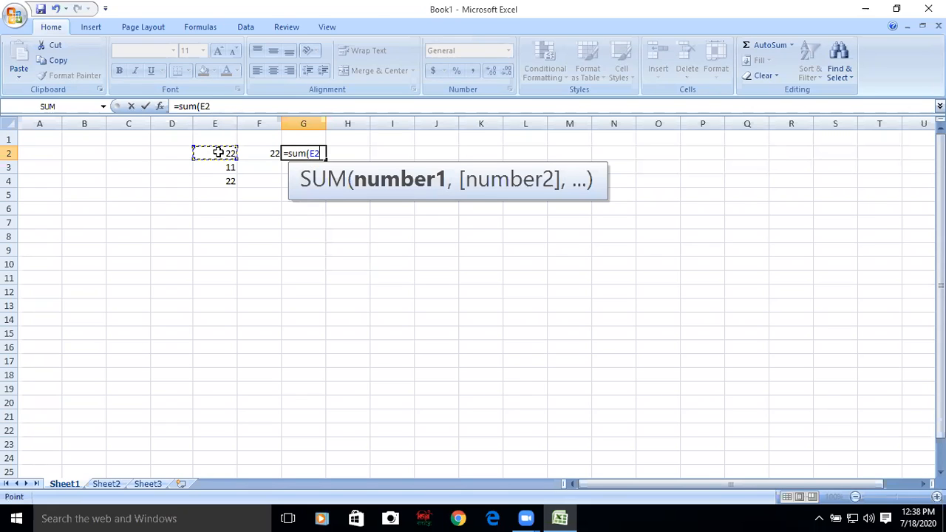
left_click(220, 106)
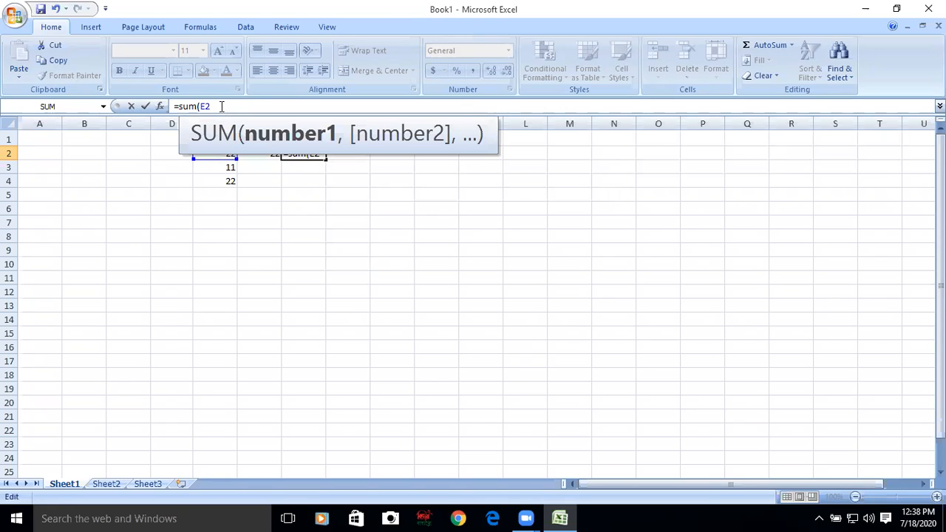
type(":")
left_click(262, 147)
left_click(230, 104)
type("F")
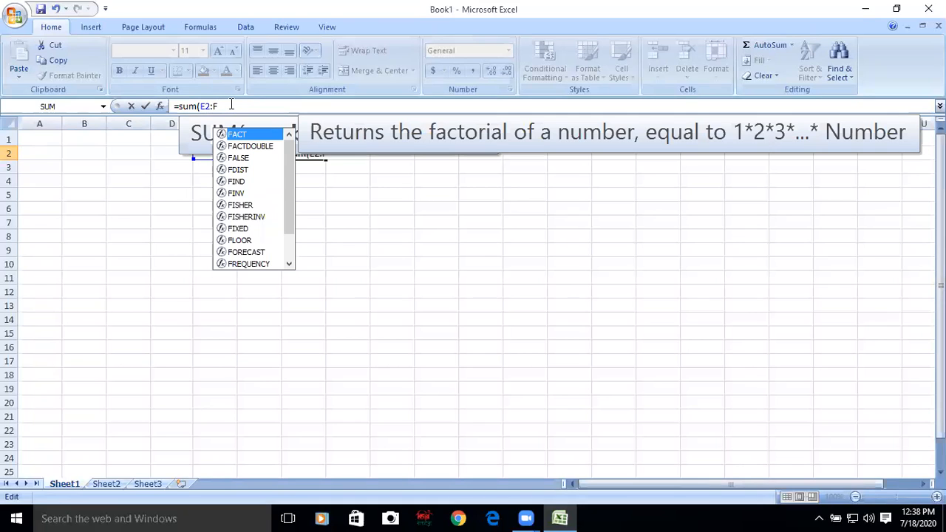
type("2")
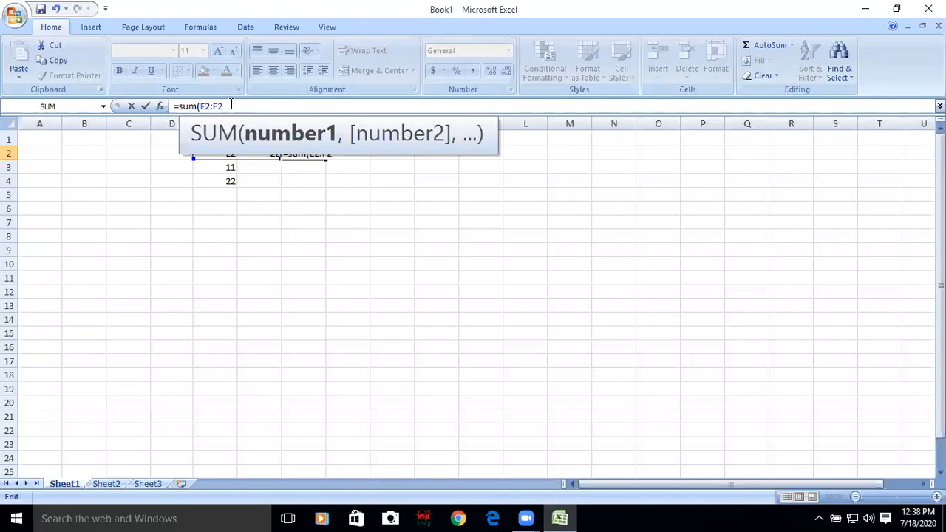
type(")")
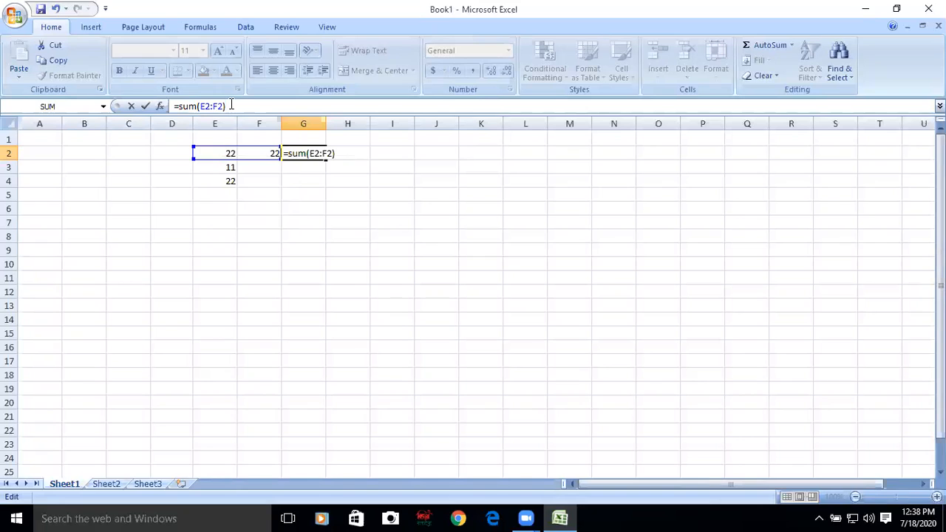
key("Return")
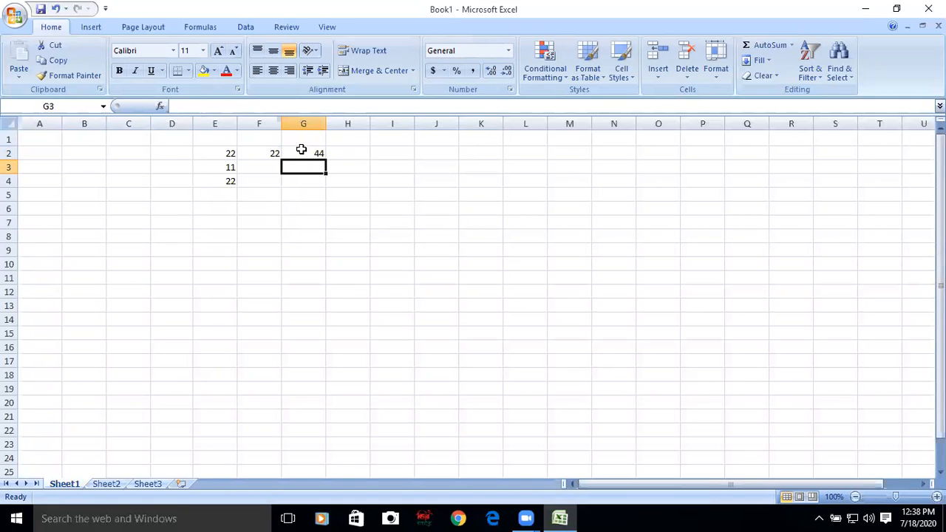
left_click(304, 153)
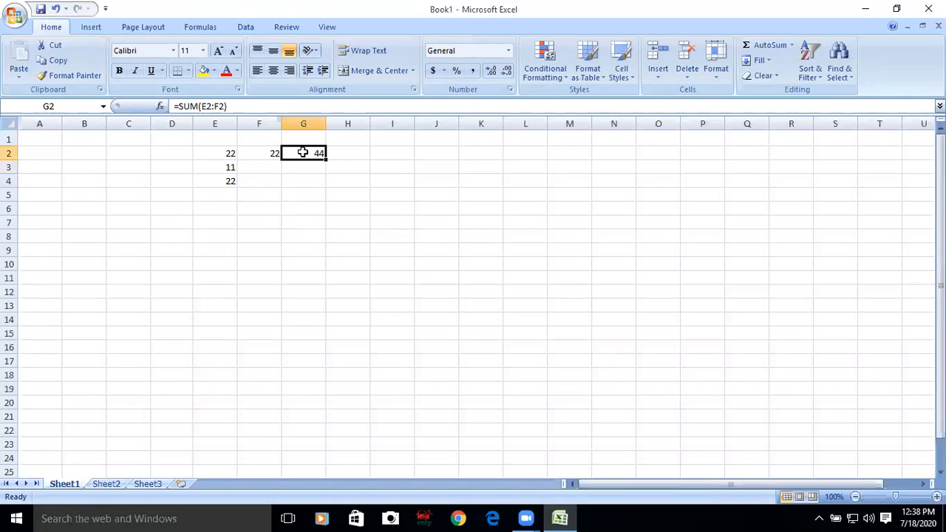
Step: Enter 55 in cell F3 and 45 in cell F4
left_click(262, 167)
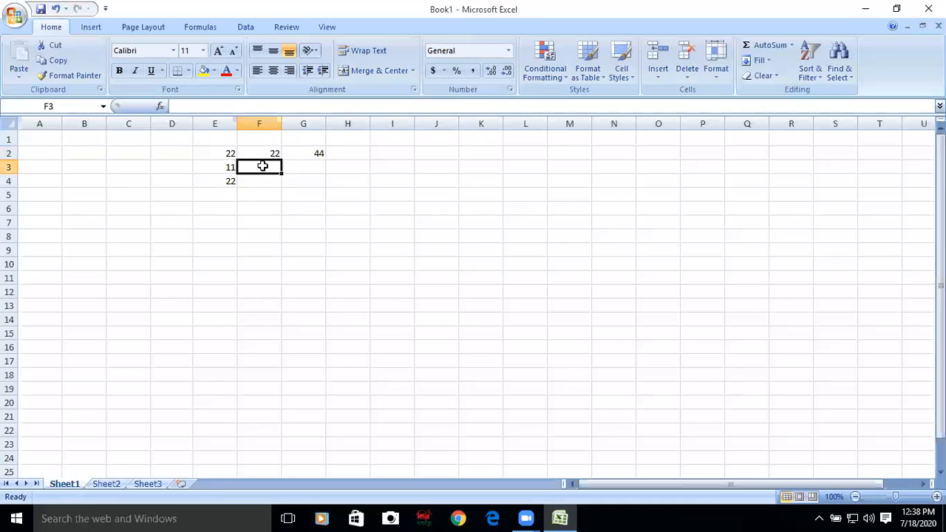
type("55")
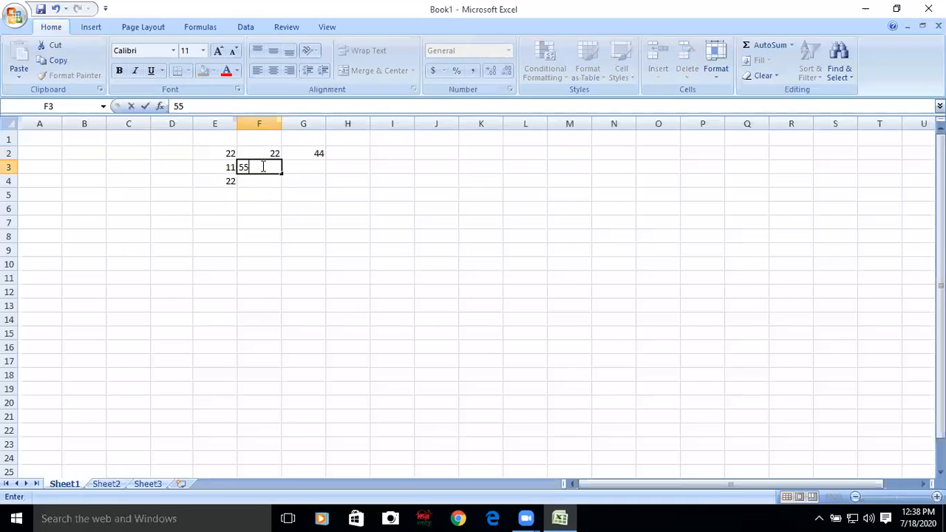
key("Return")
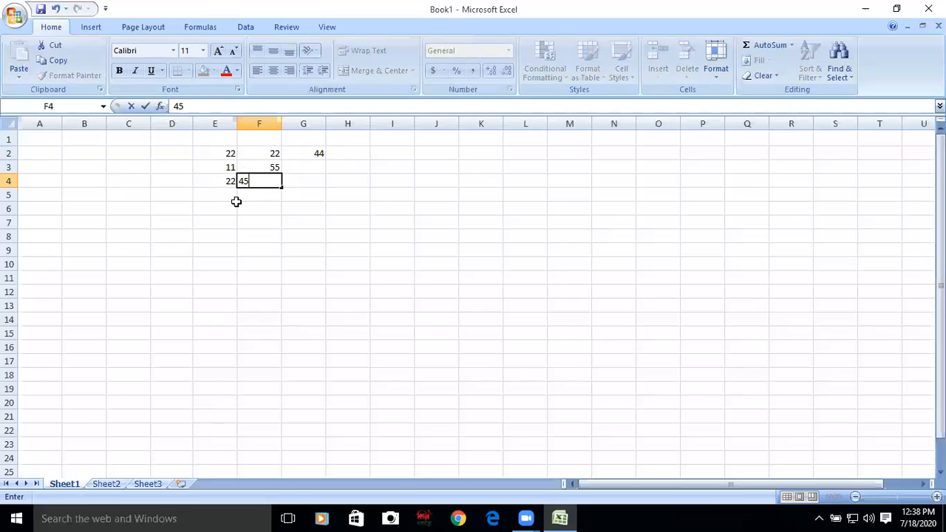
Step: Enter 85, 74 and 62 in cells E5 through E7
left_click(225, 196)
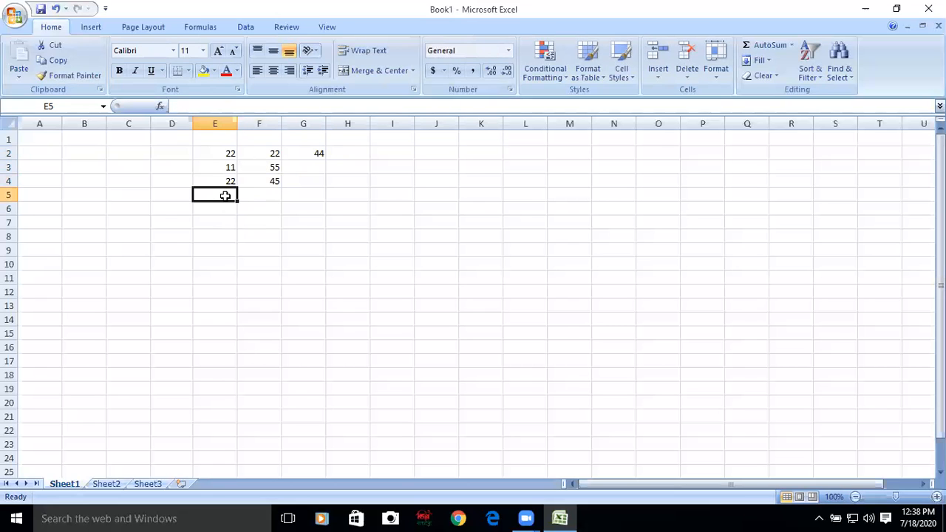
type("45")
key("Return")
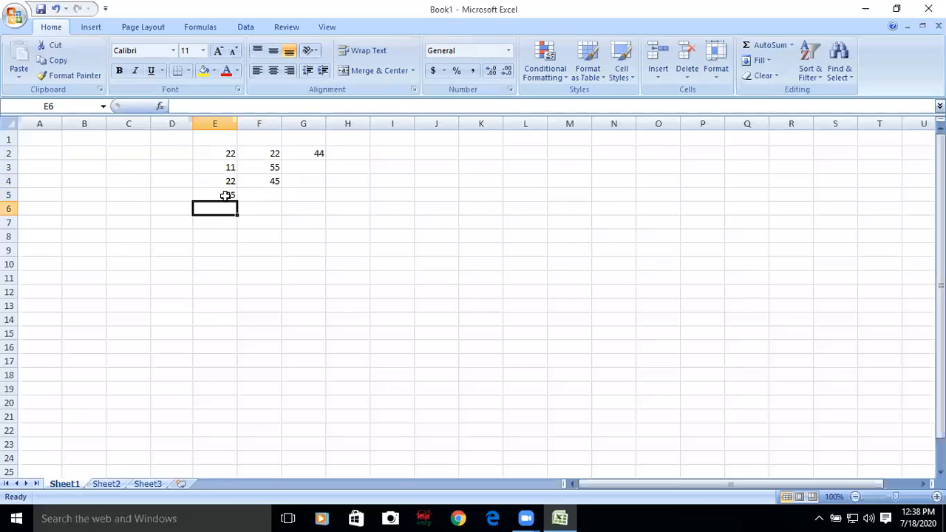
type("74")
key("Return")
type("62")
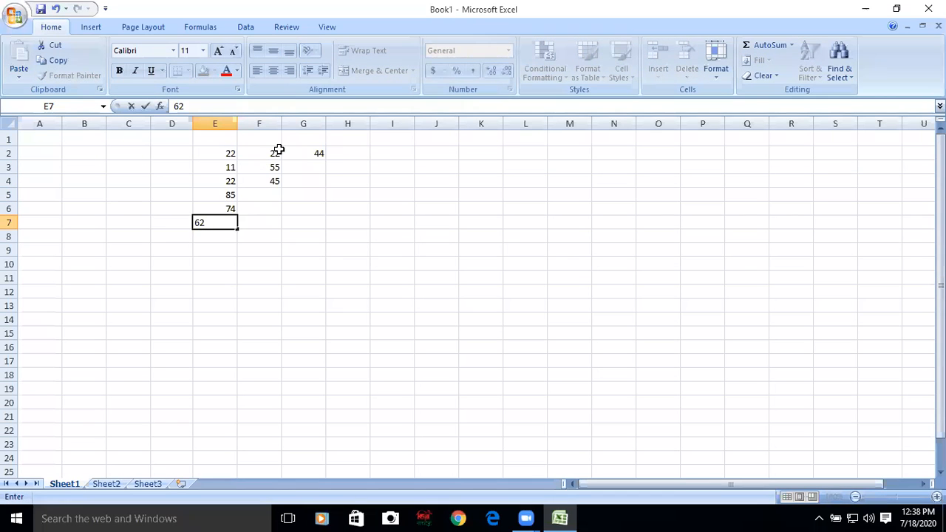
Step: Enter 47, 51 and 55 in cells F5 through F7
left_click(257, 190)
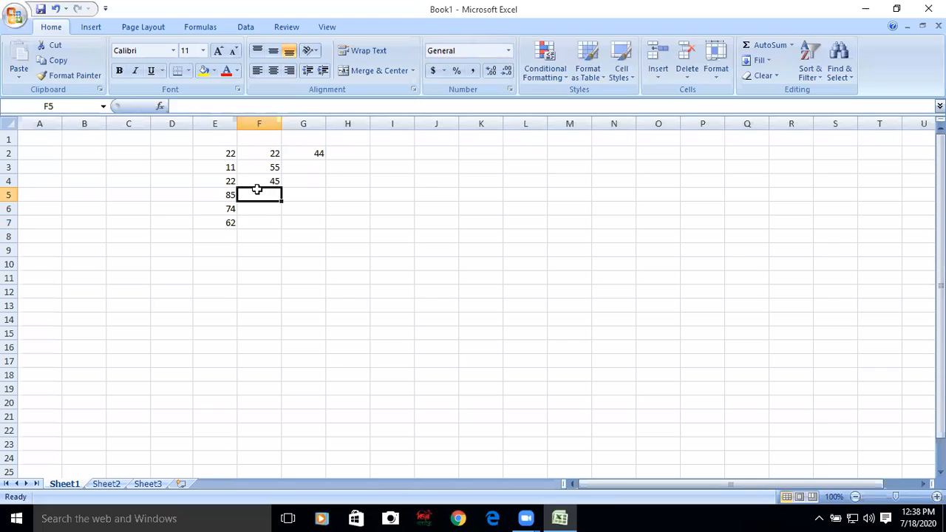
type("47")
key("Return")
type("51")
key("Return")
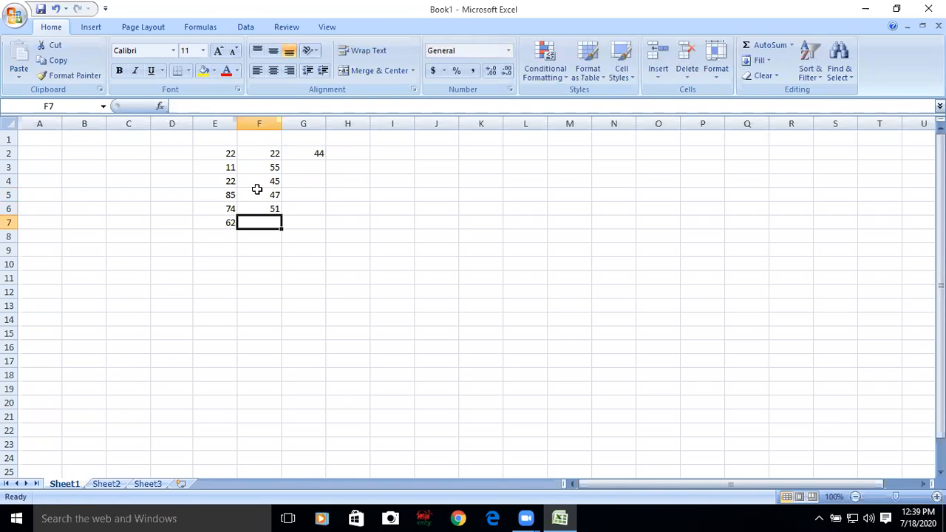
type("55")
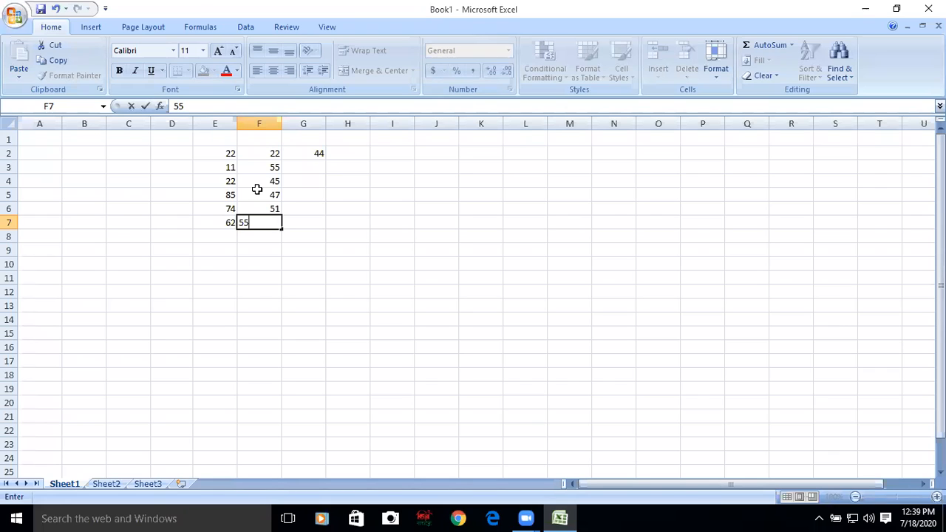
left_click(299, 162)
Step: Fill the SUM formula from cell G2 down through G7 to total each row
left_click(298, 155)
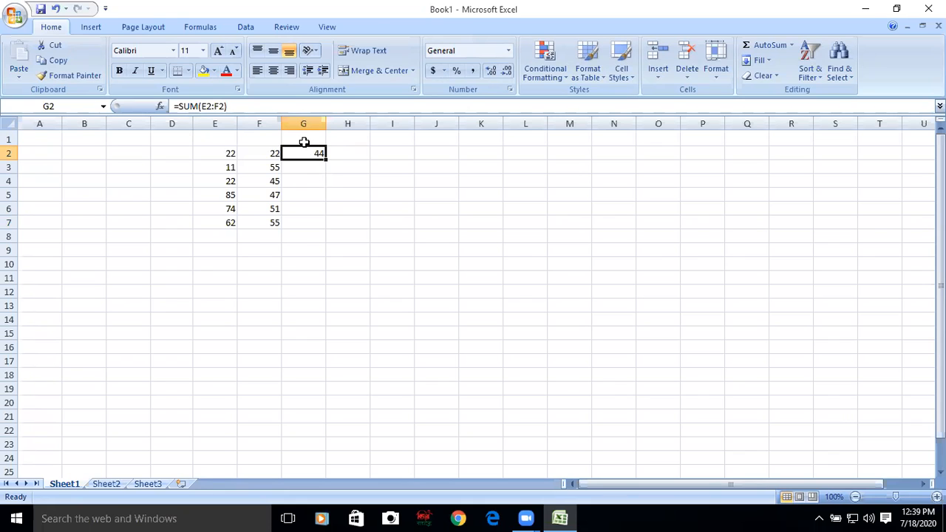
left_click(304, 165)
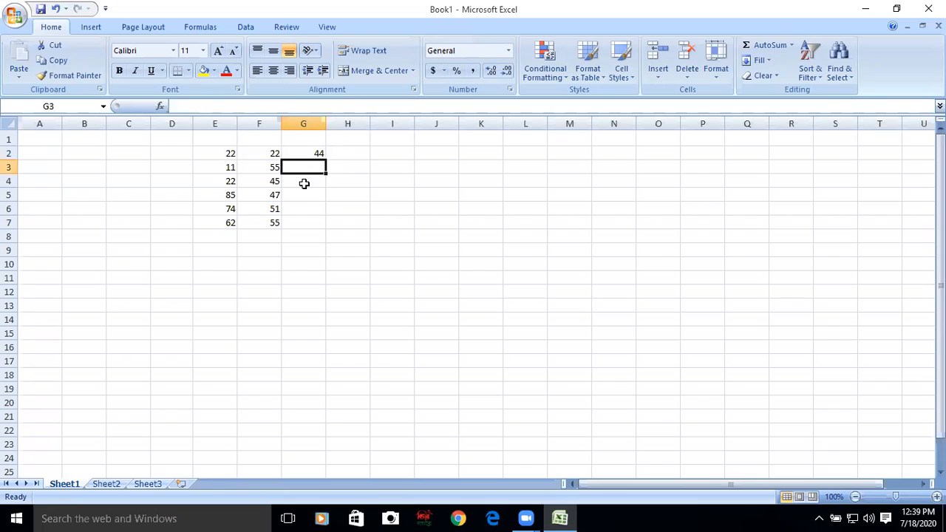
left_click(304, 183)
left_click(305, 194)
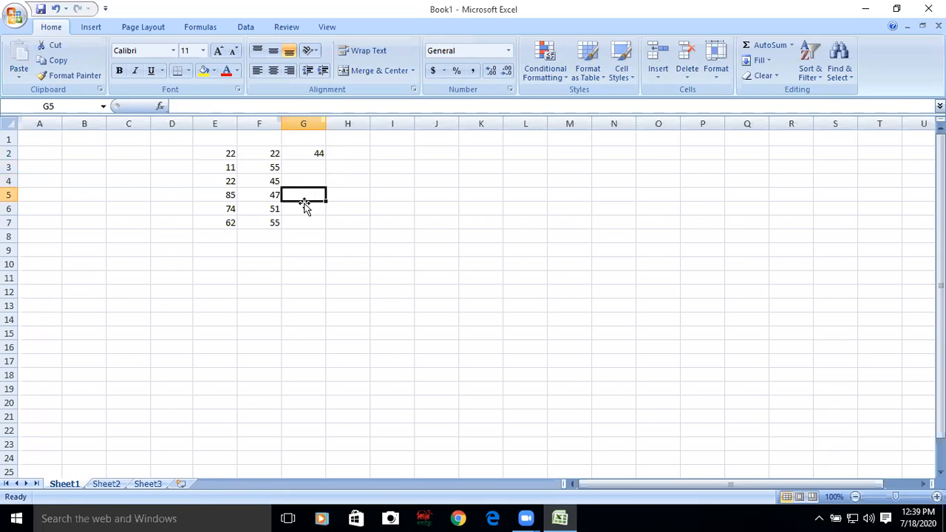
left_click(303, 209)
left_click(304, 221)
left_click(304, 168)
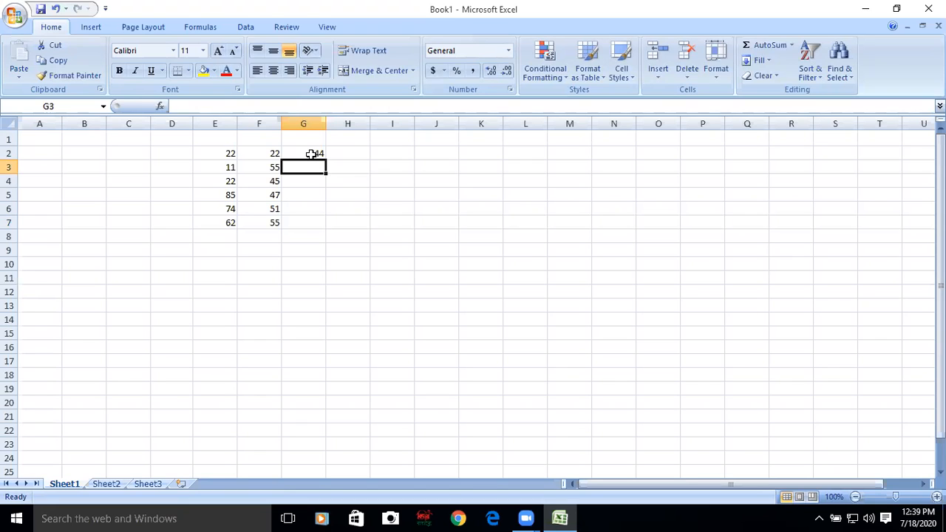
left_click(311, 153)
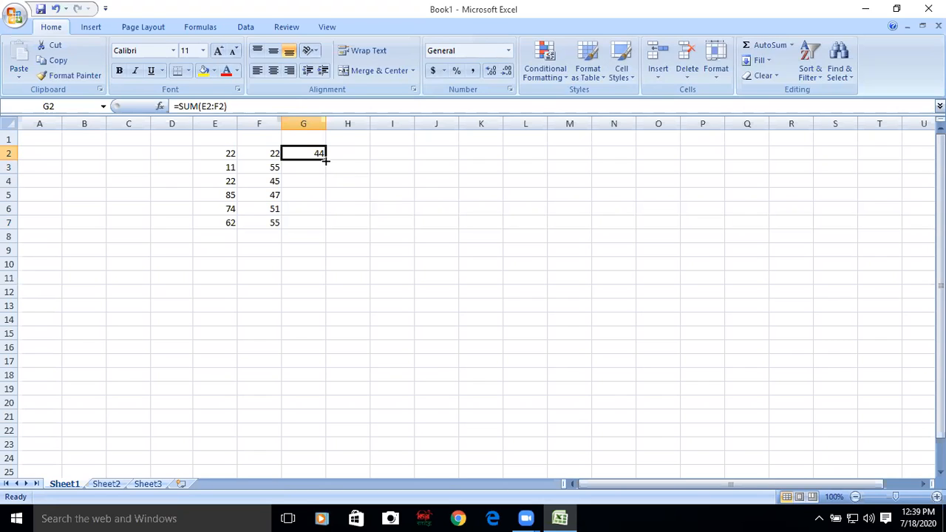
left_click_drag(325, 159, 326, 229)
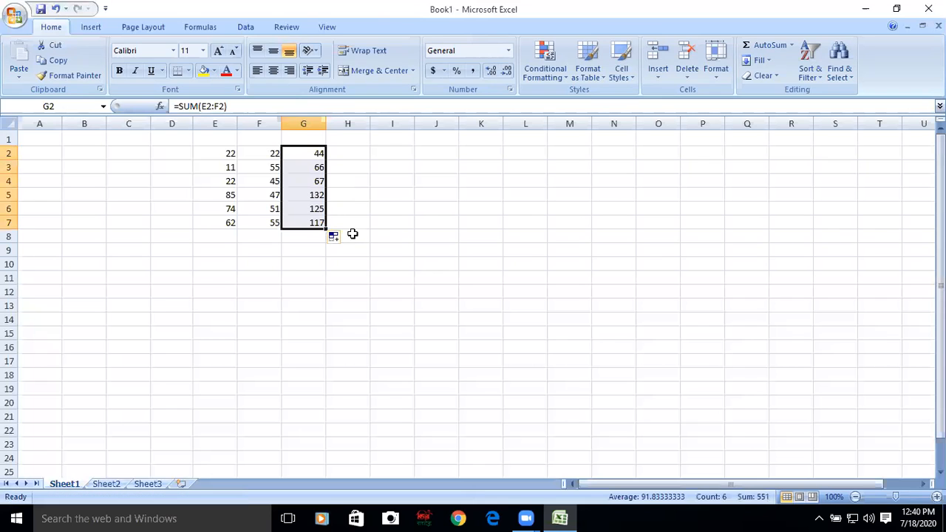
Step: Enter the formula =e2+f2+g2 in cell H2 and fill it down through H7
left_click(350, 153)
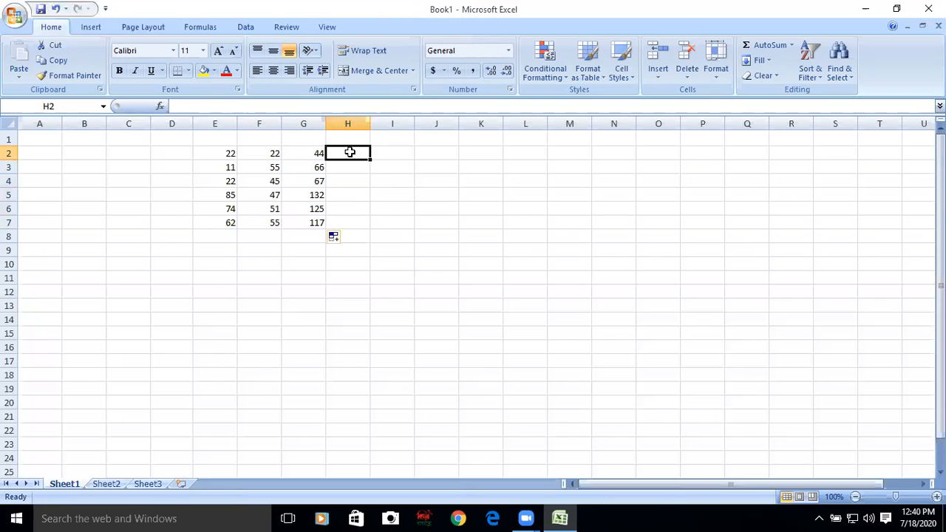
left_click(199, 106)
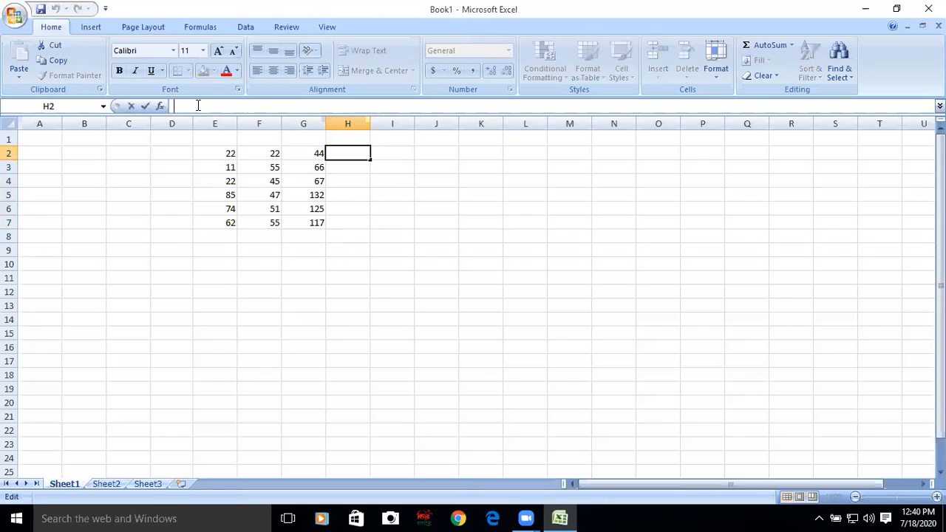
type("=")
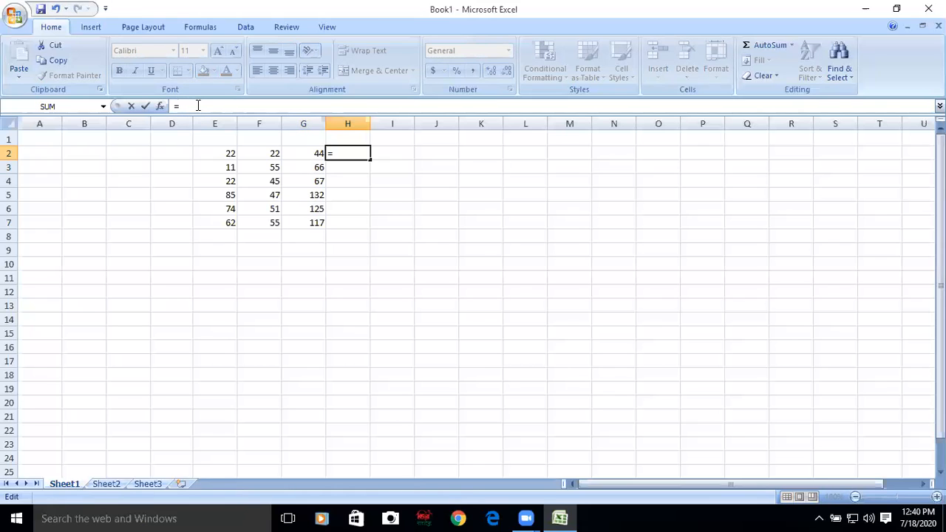
type("e")
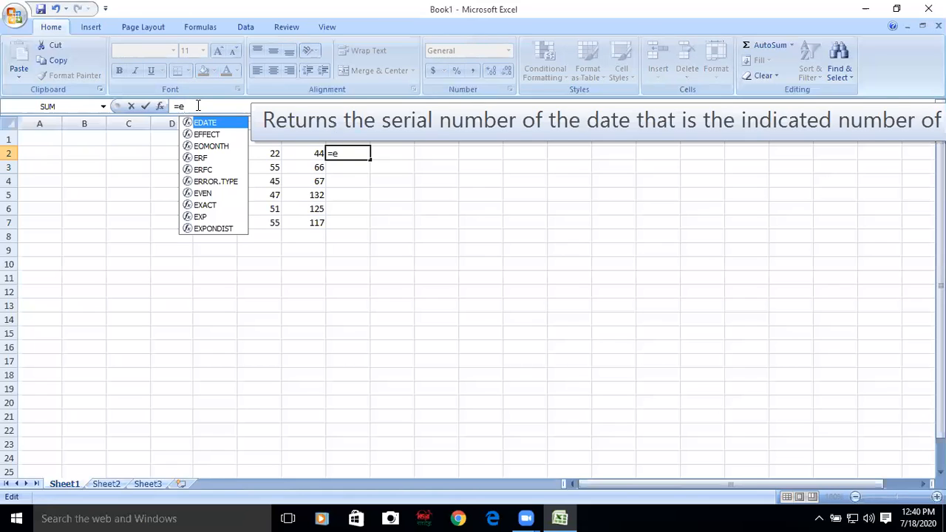
type("2+f")
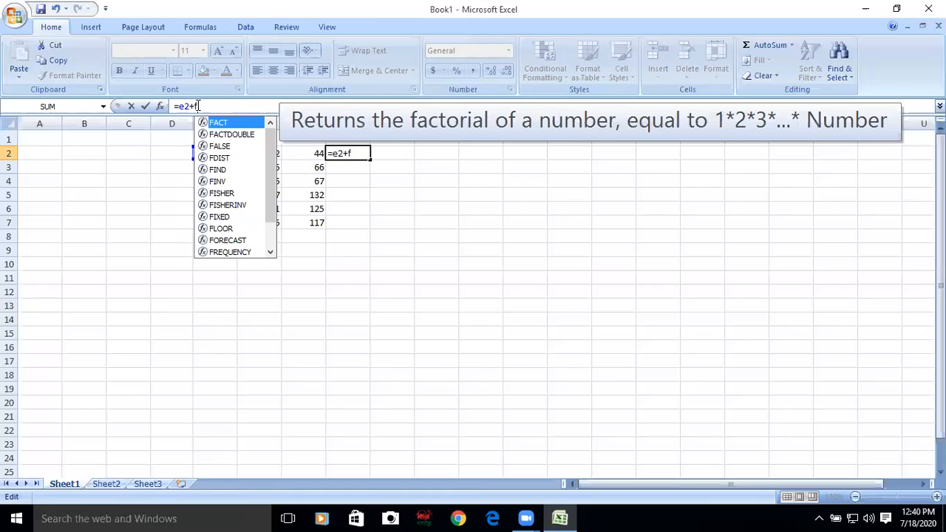
type("2+")
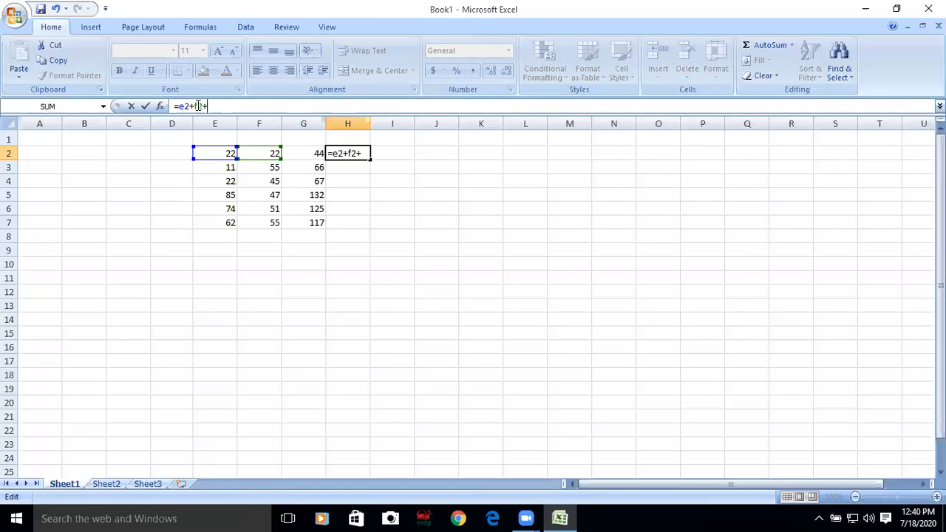
type("g")
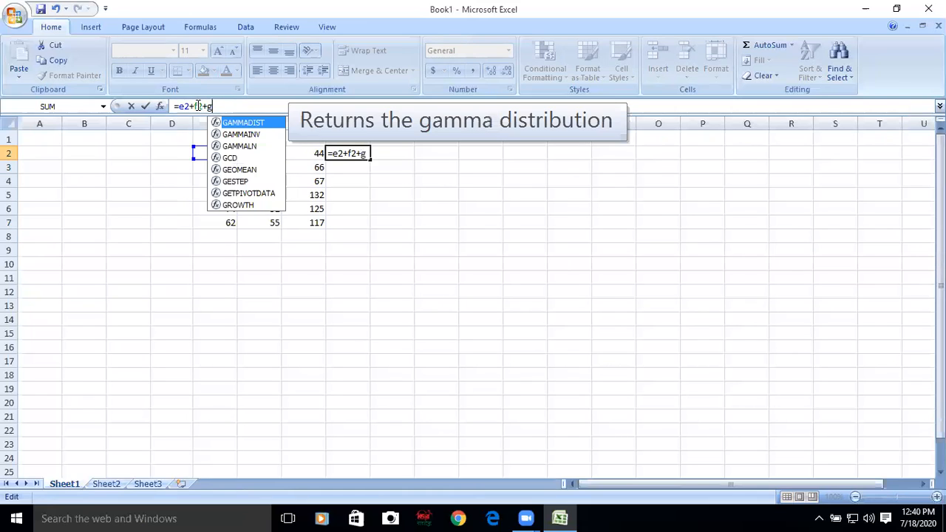
type("2")
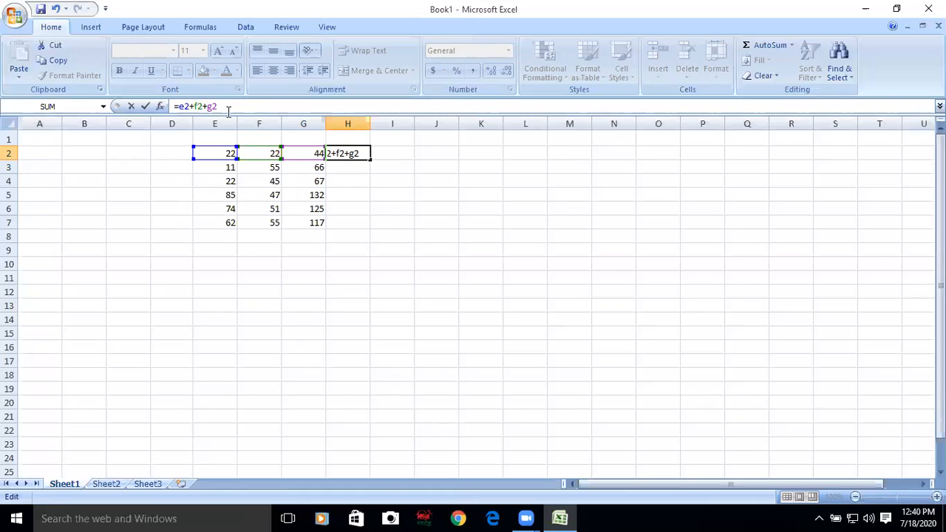
key("Return")
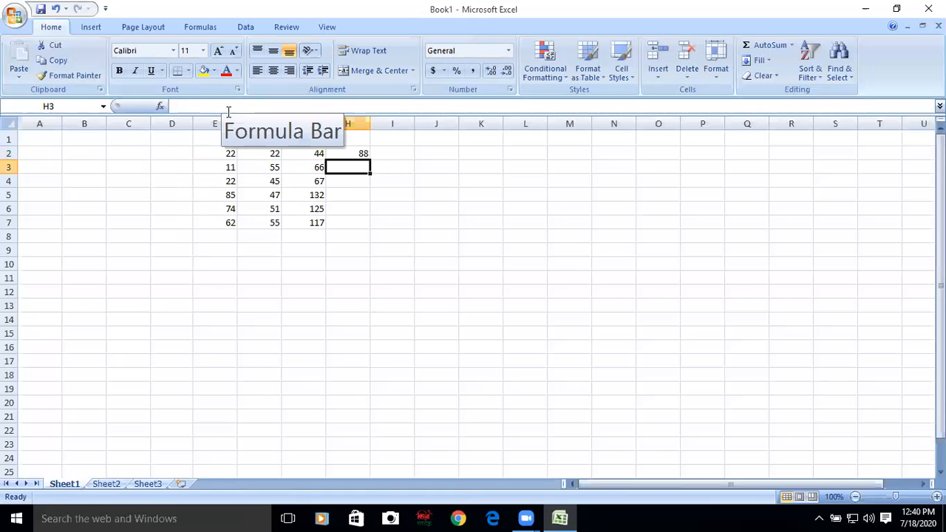
left_click(342, 154)
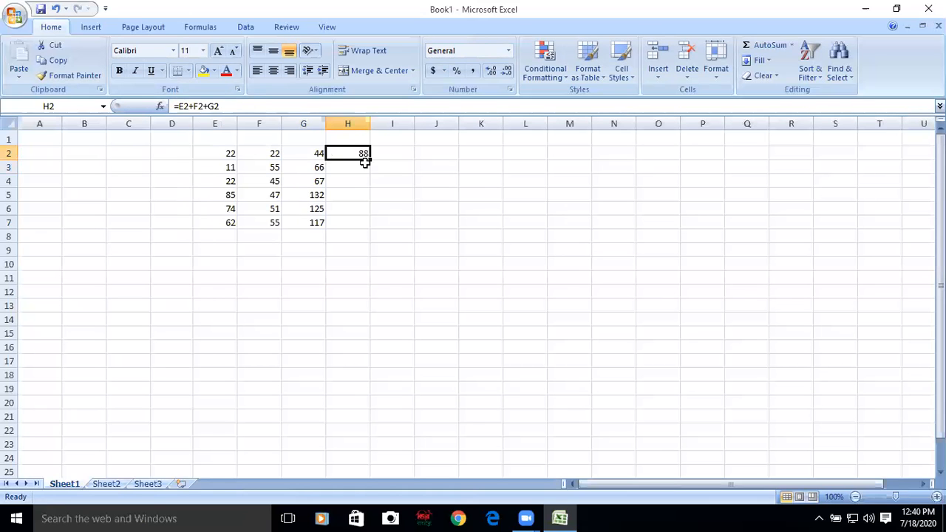
left_click_drag(367, 160, 375, 225)
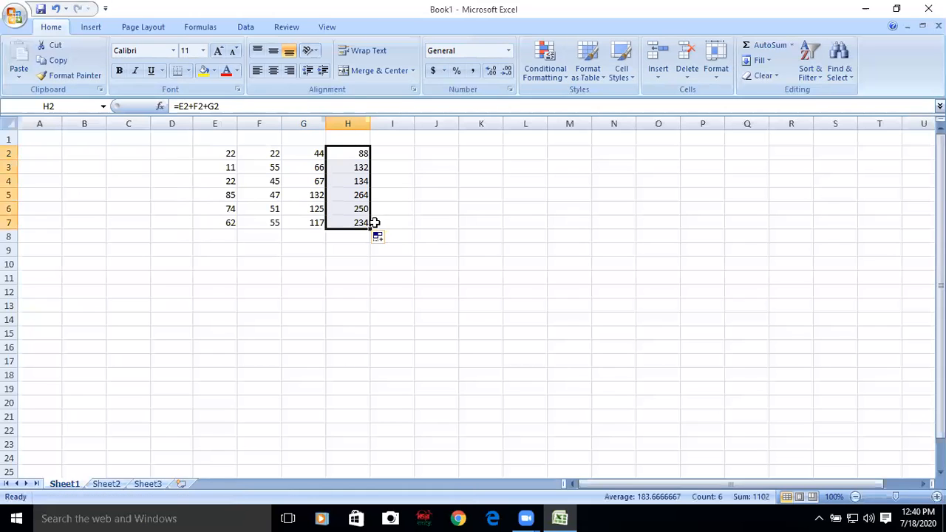
Step: Enter a SUM formula in cell I2 that references cell N11
left_click(393, 157)
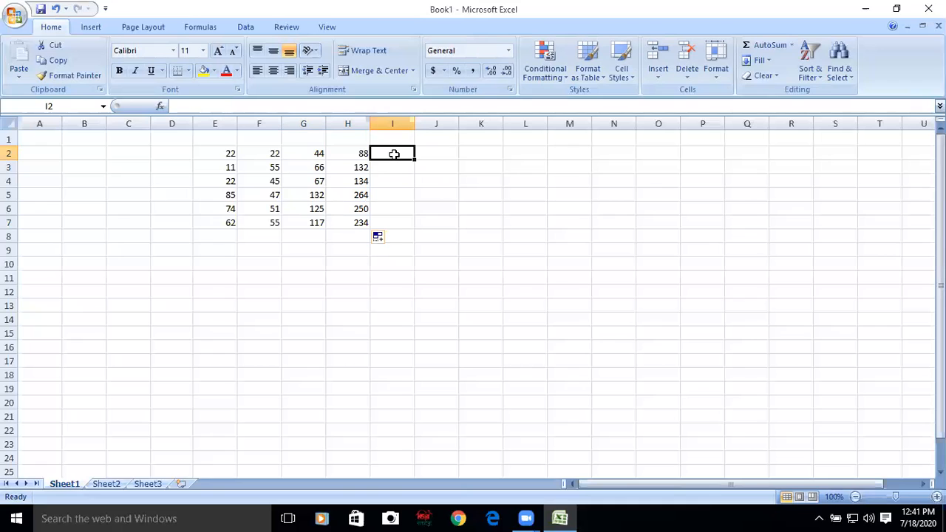
left_click(192, 107)
type("=")
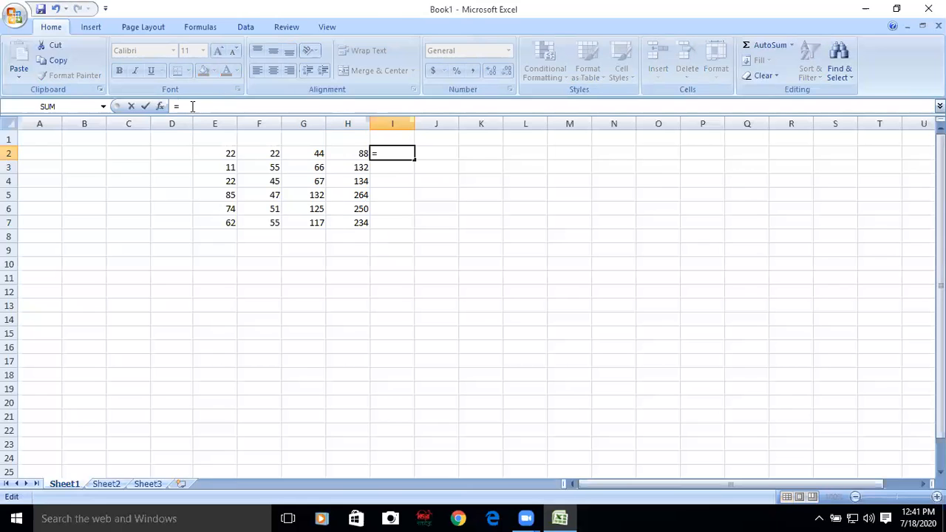
type("su")
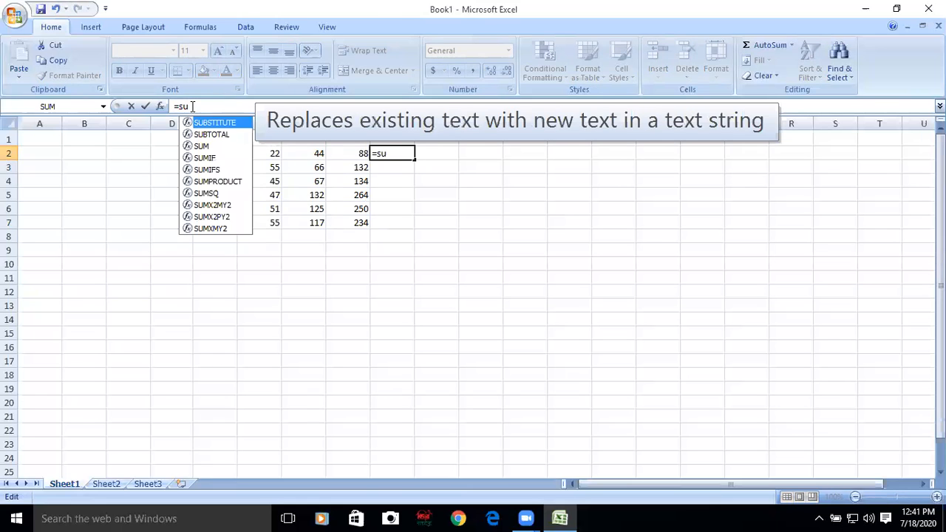
type("m(")
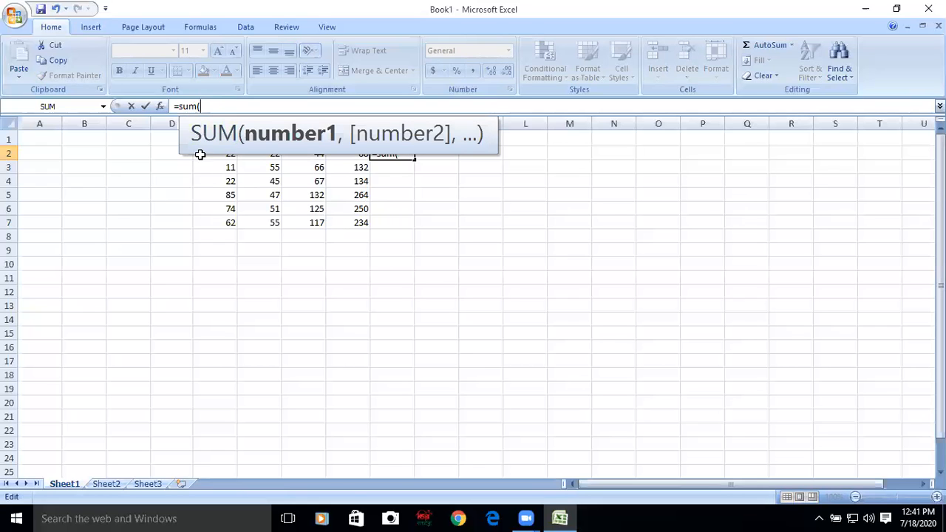
left_click(593, 273)
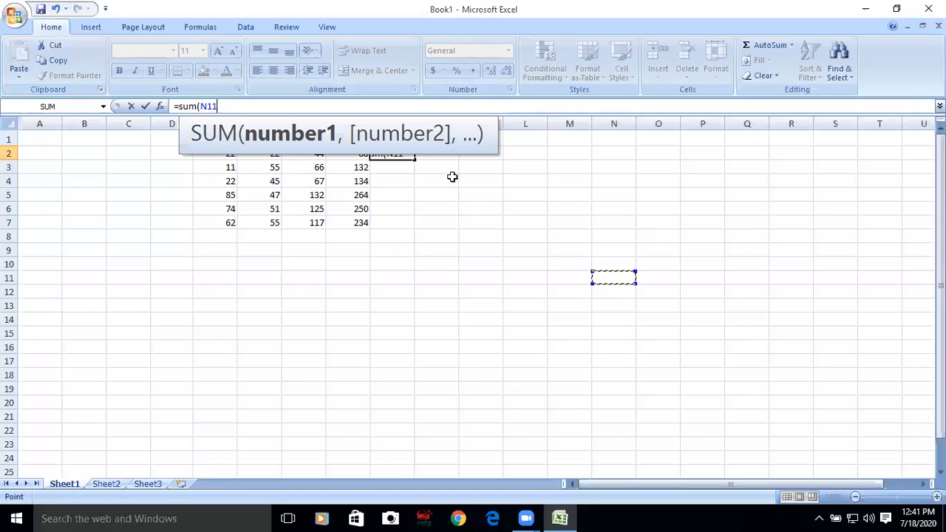
left_click(219, 106)
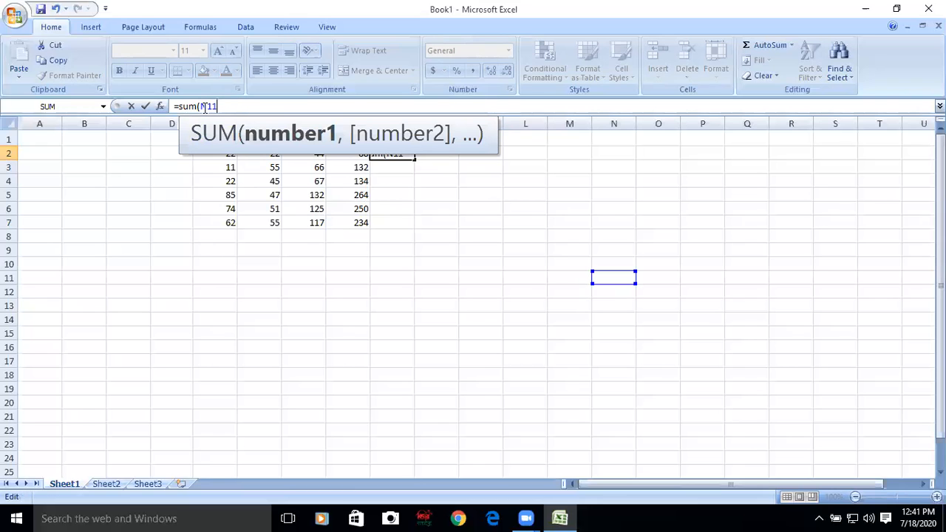
left_click_drag(219, 150, 528, 191)
Step: Try to total row 2 by replacing the value in cell E2 with =sum(E2:H2)
left_click(221, 158)
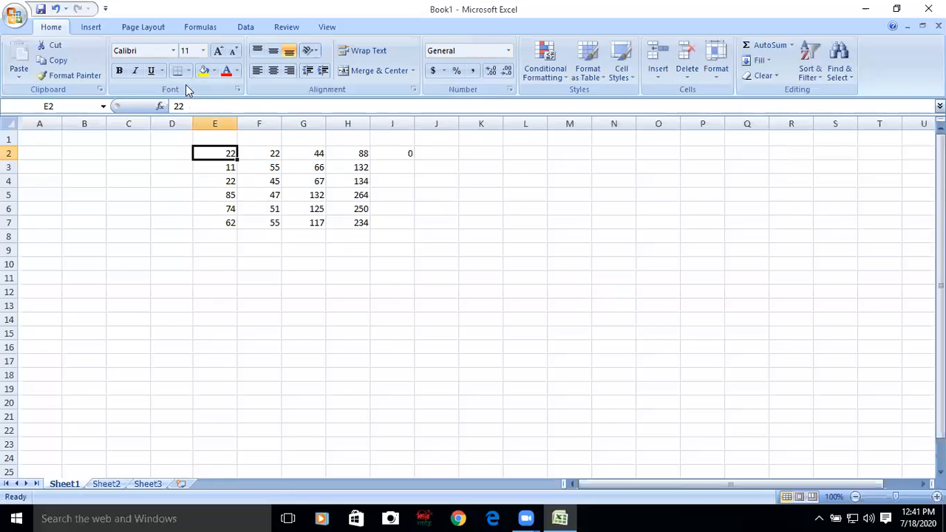
left_click(189, 105)
key("BackSpace")
key("BackSpace")
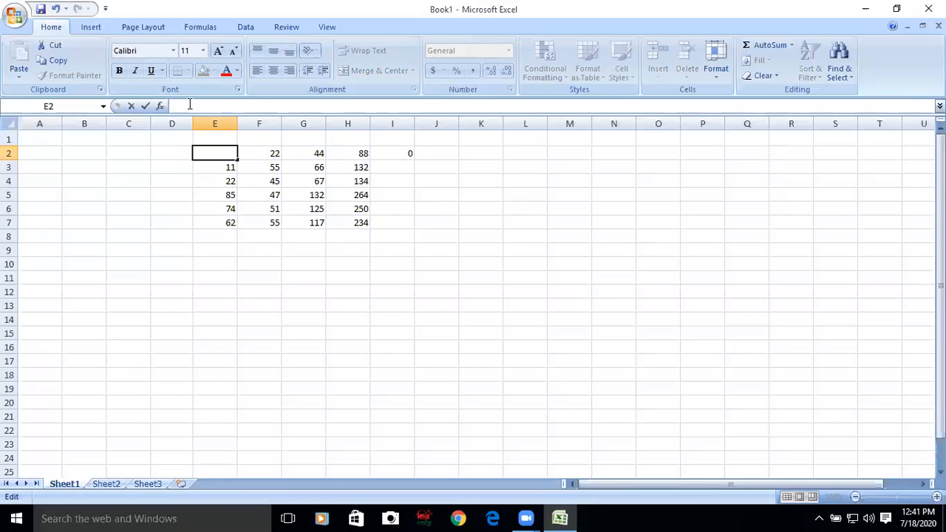
type("=")
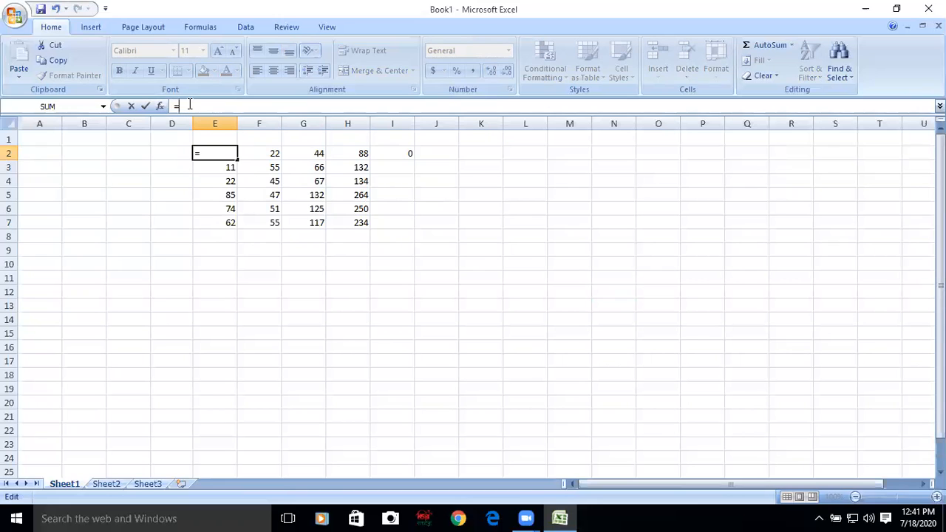
type("sum")
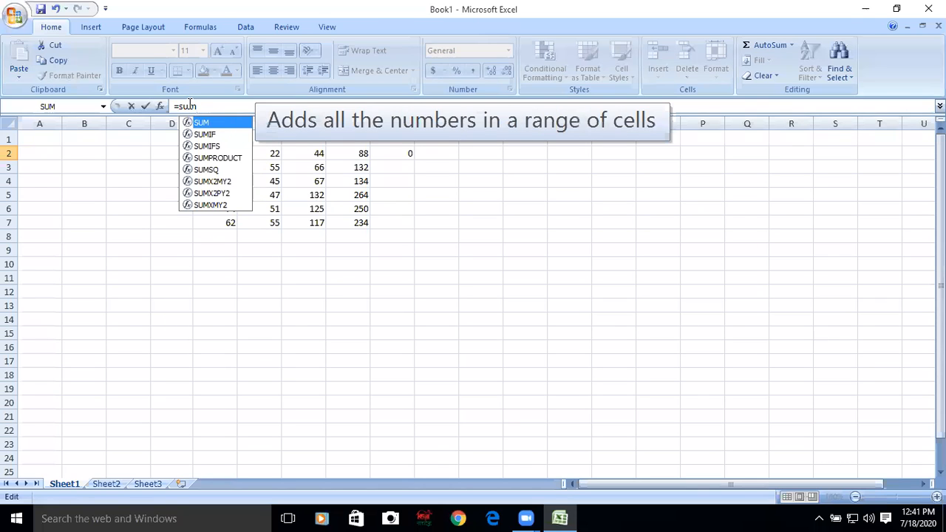
type("(")
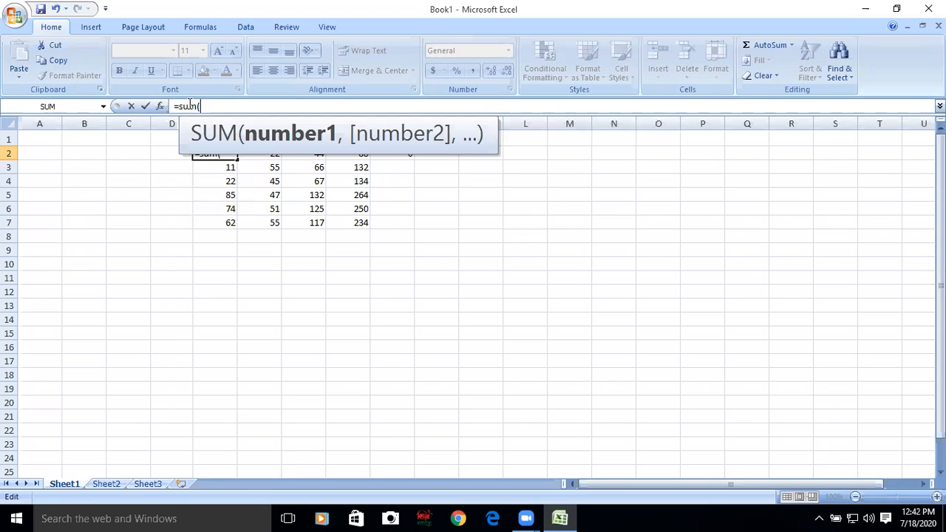
type("E2")
type(":")
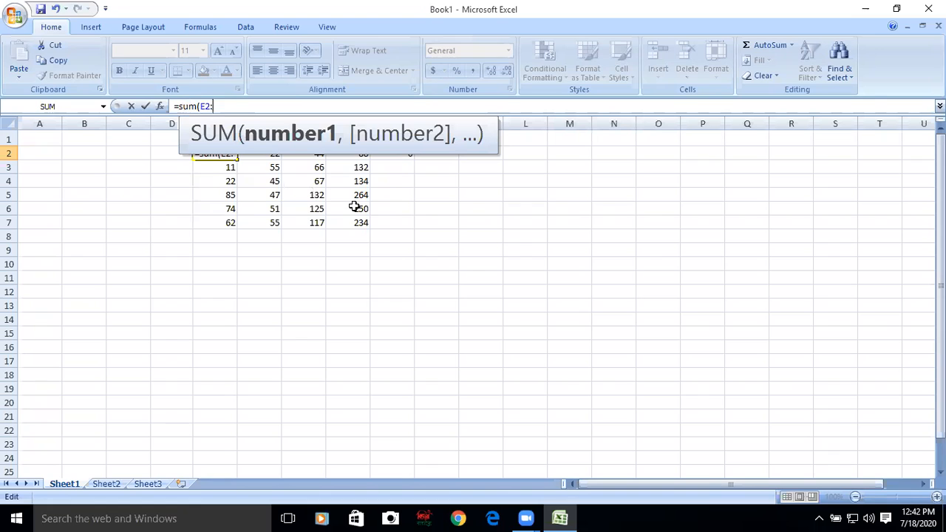
type("H")
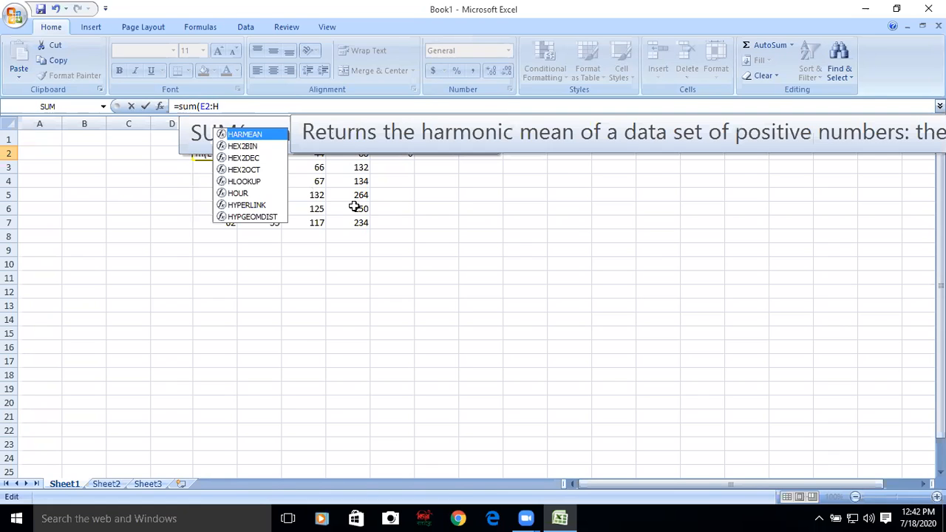
type("2")
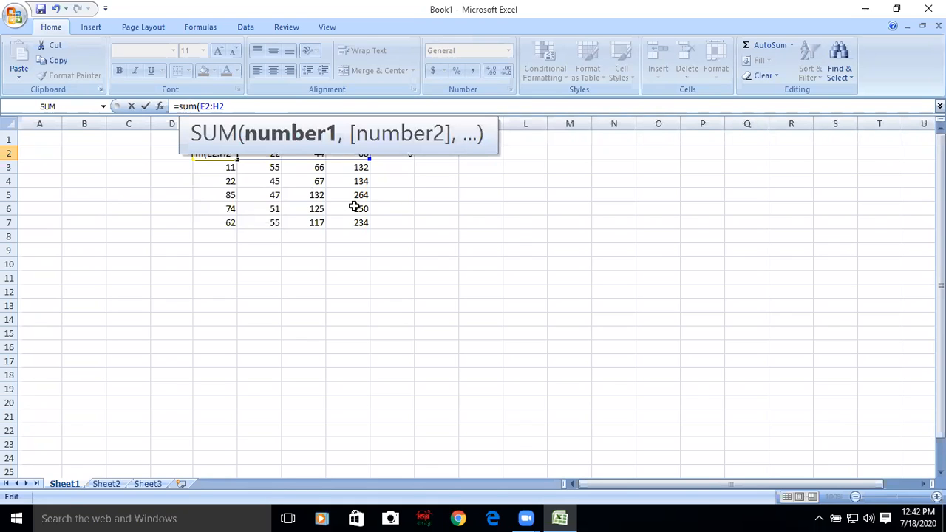
type(")")
key("Return")
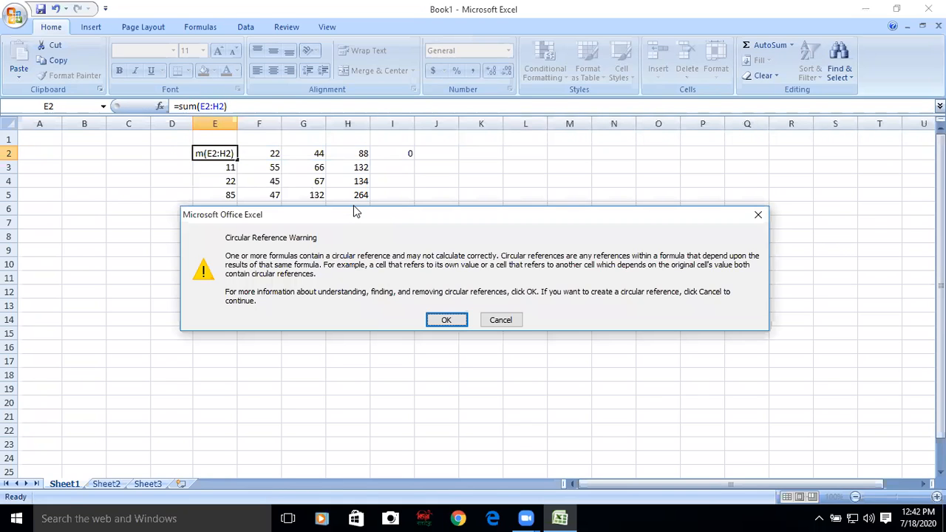
left_click(432, 321)
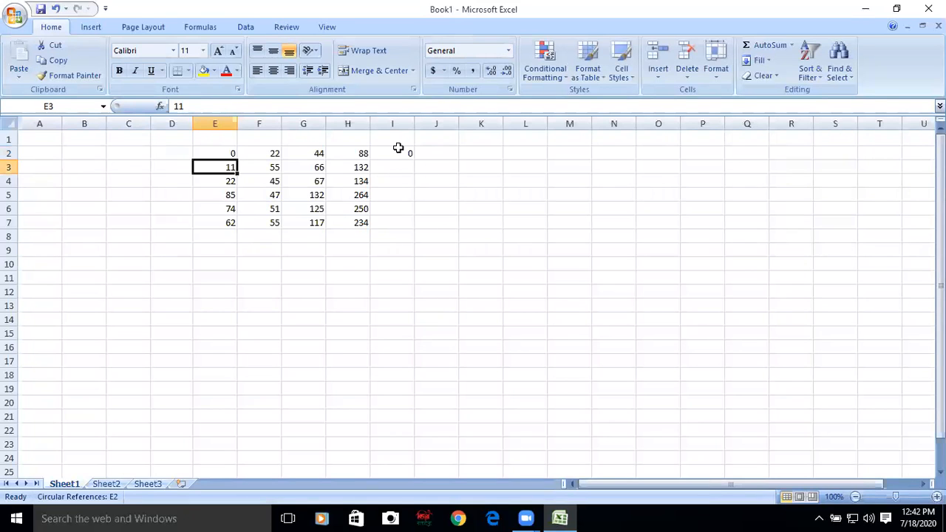
Step: Replace the circular SUM formula in cell E2 with the number 88
left_click(231, 151)
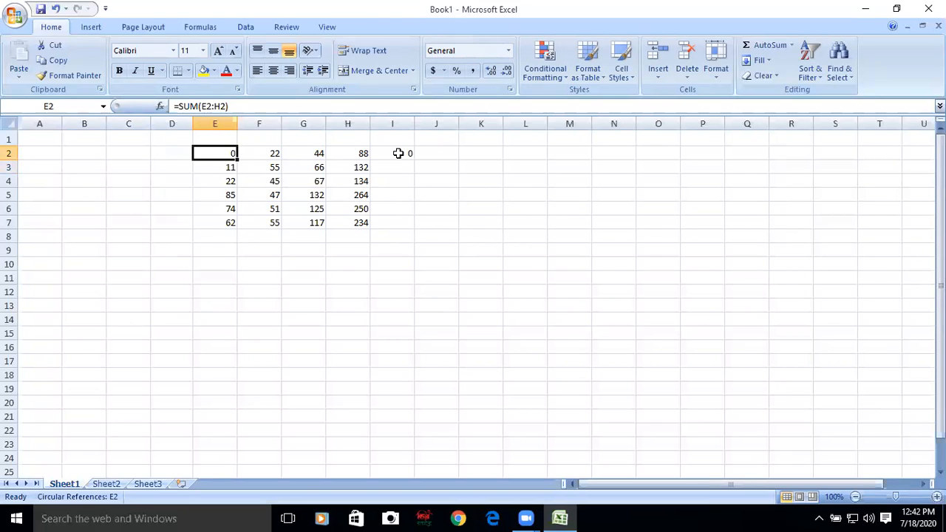
type("88")
key("F1")
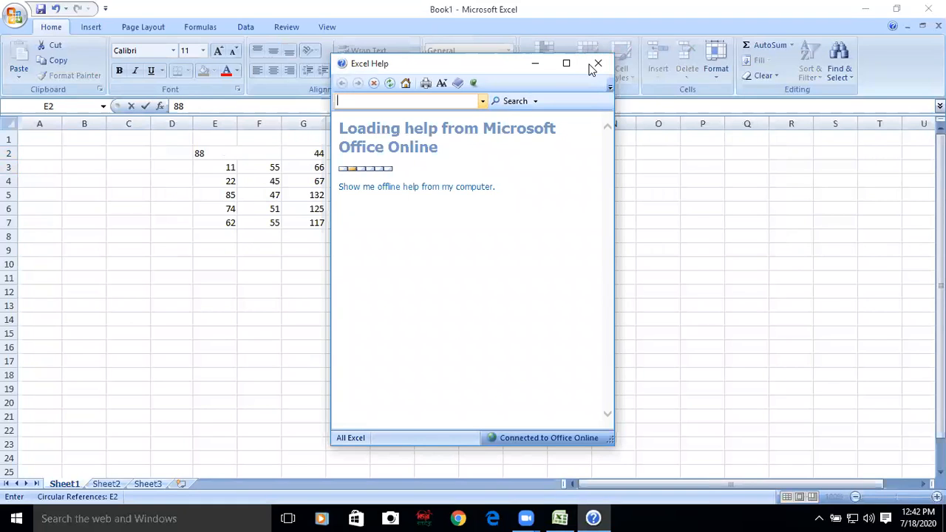
left_click(598, 62)
left_click(248, 152)
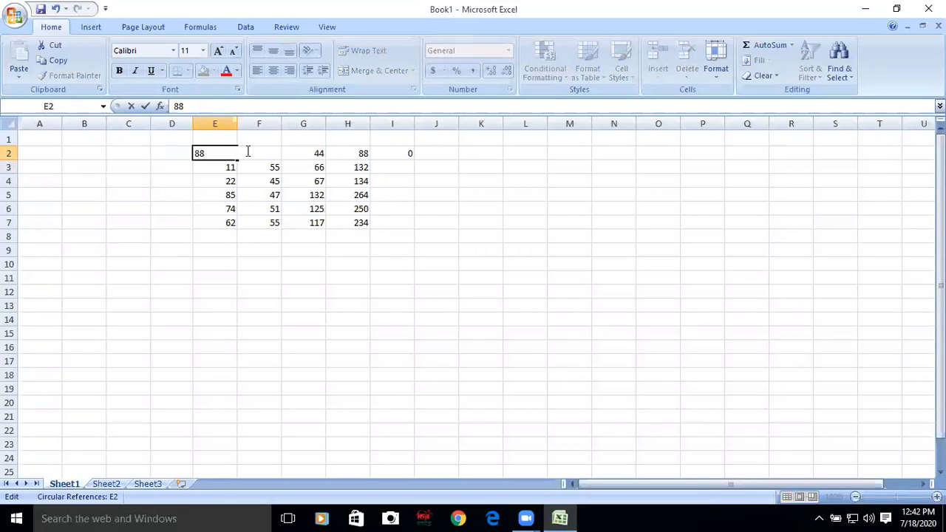
left_click(275, 417)
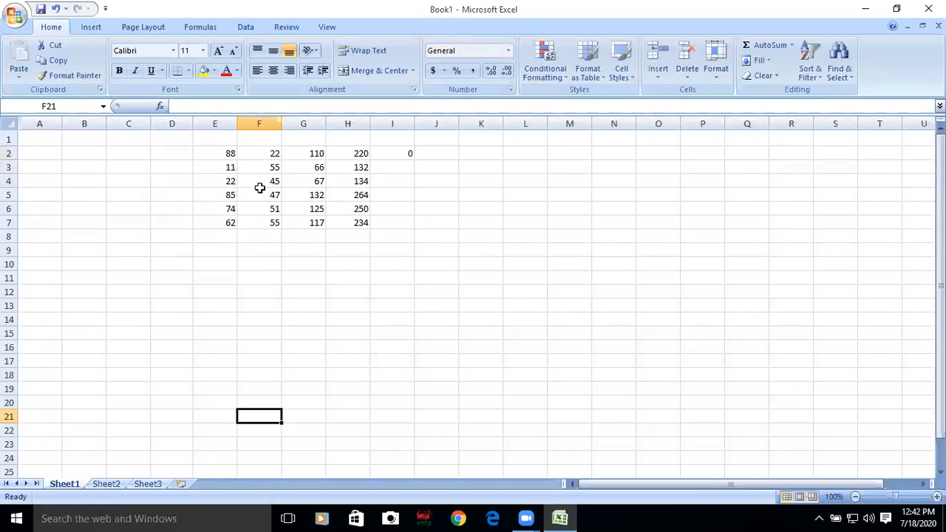
Step: Change the formula in cell I2 to =SUM(e2:h2) and fill it down through I7
left_click(380, 153)
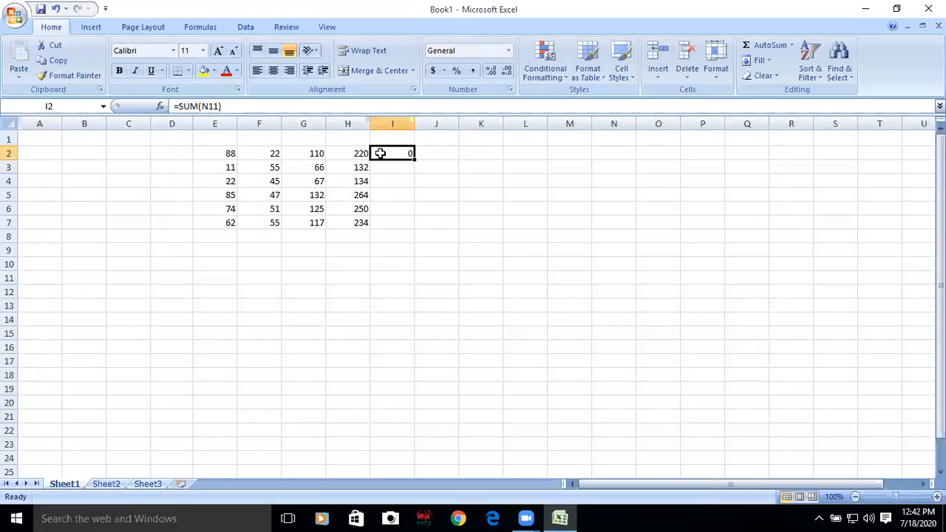
left_click(225, 107)
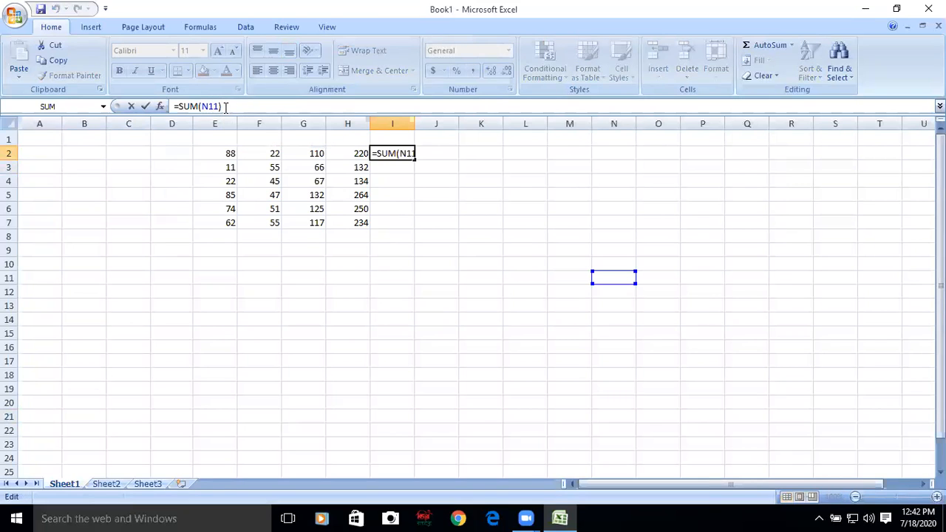
key("Left")
key("BackSpace")
key("BackSpace")
key("BackSpace")
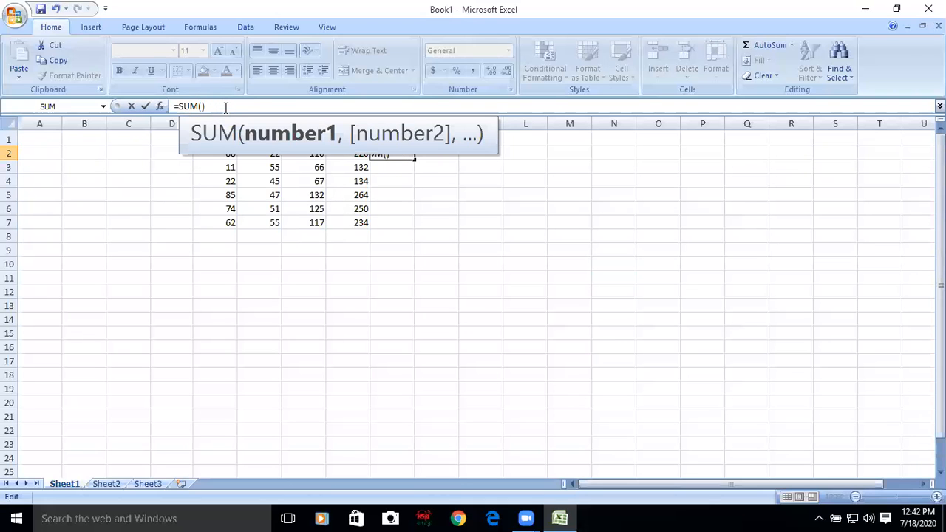
type("e")
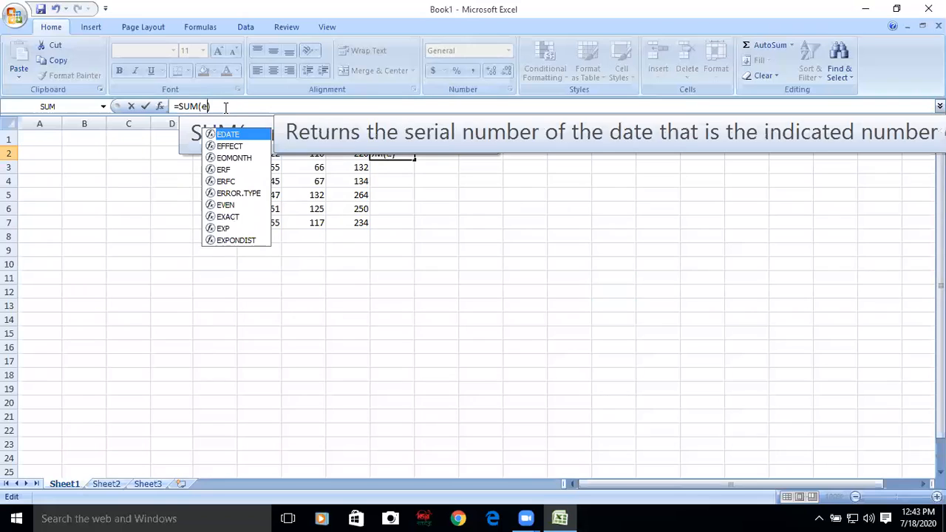
type("2:")
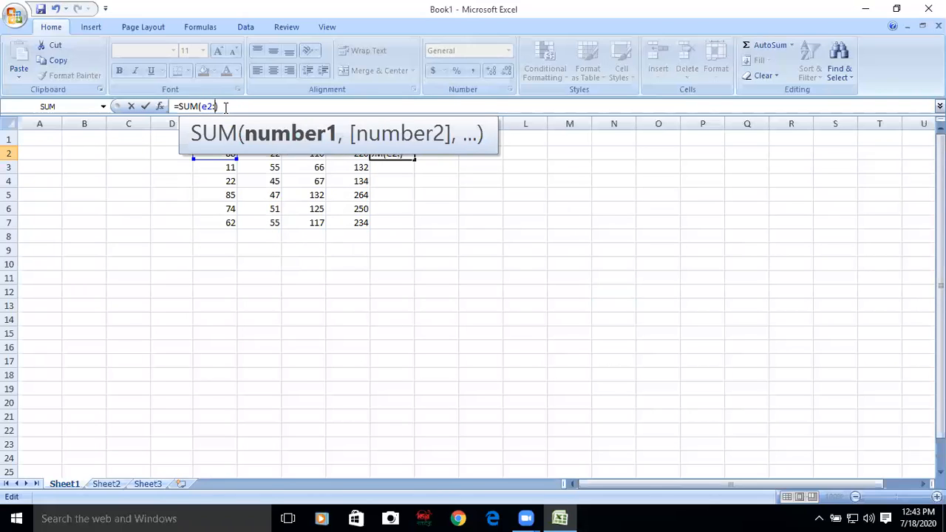
type("h2")
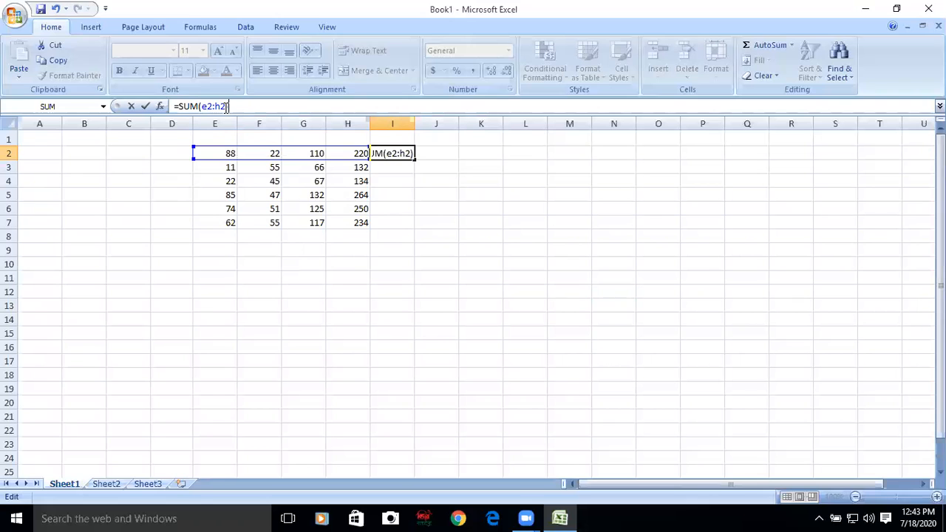
type(")")
key("Return")
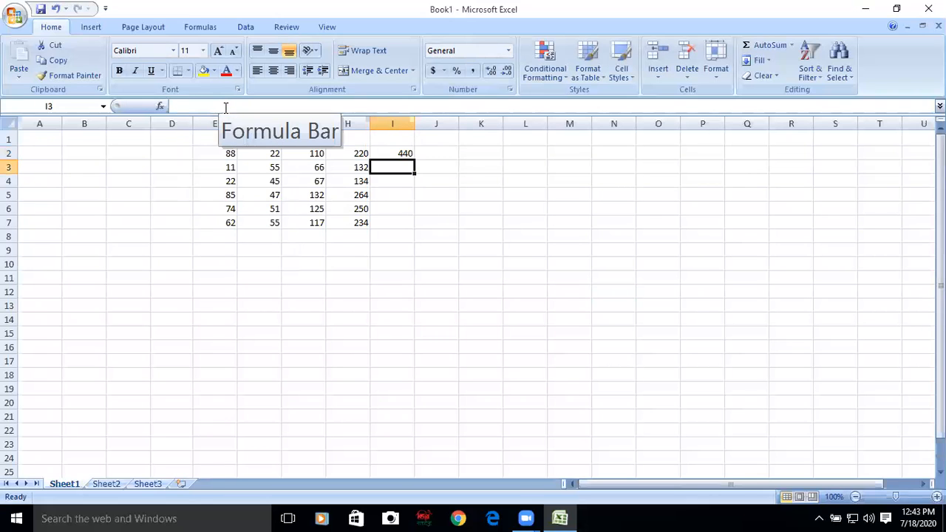
left_click(380, 151)
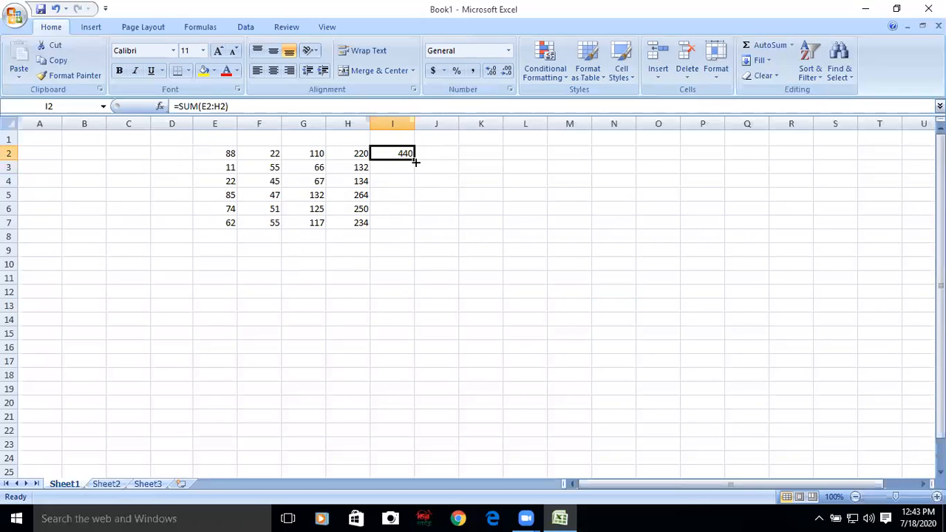
left_click_drag(416, 162, 412, 229)
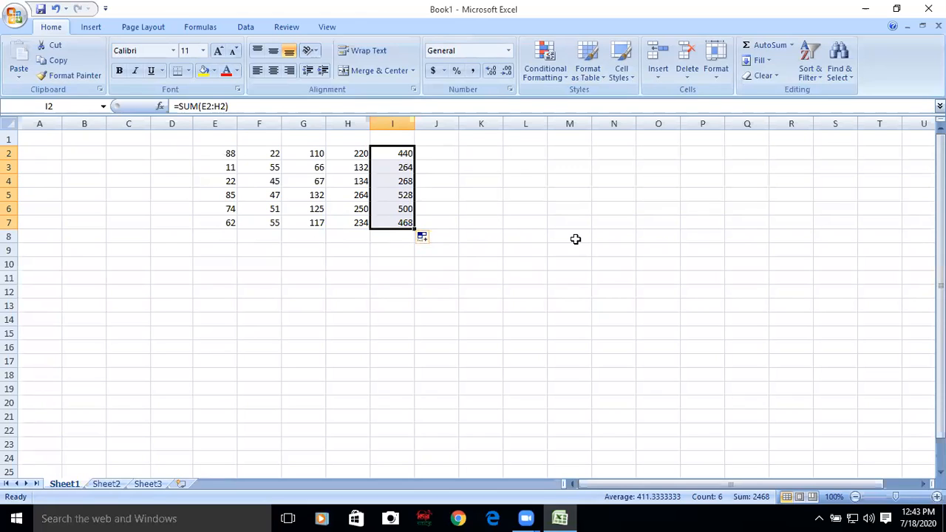
Step: Enter the formula =sum(e2:e7) in cell E8 and fill it across through I8
left_click(223, 237)
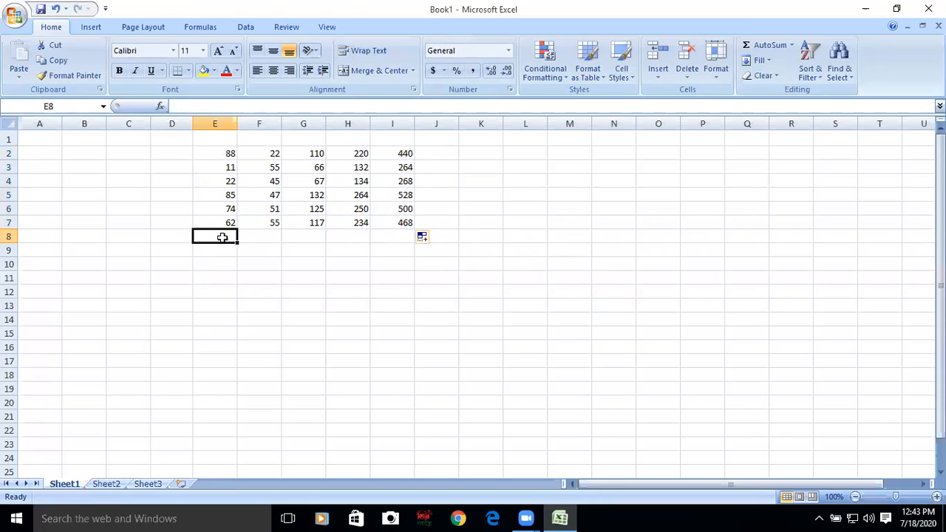
left_click(194, 107)
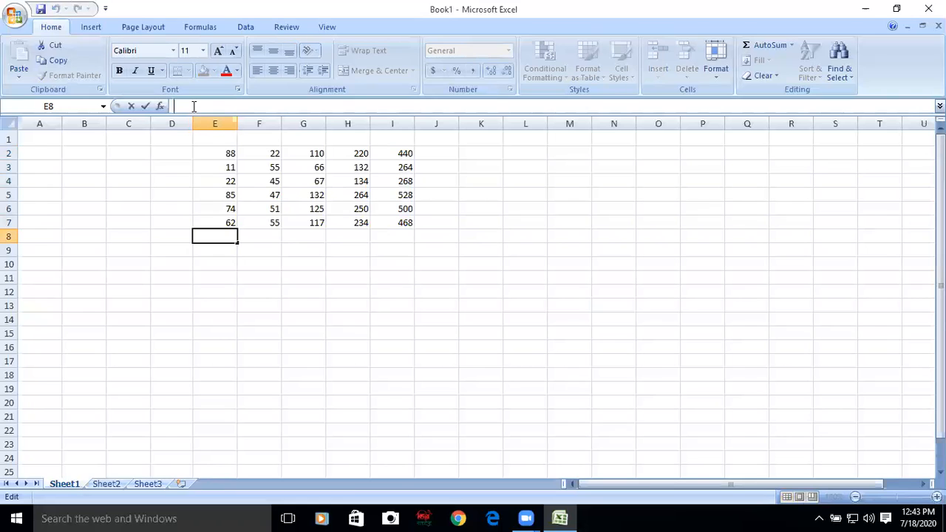
type("=")
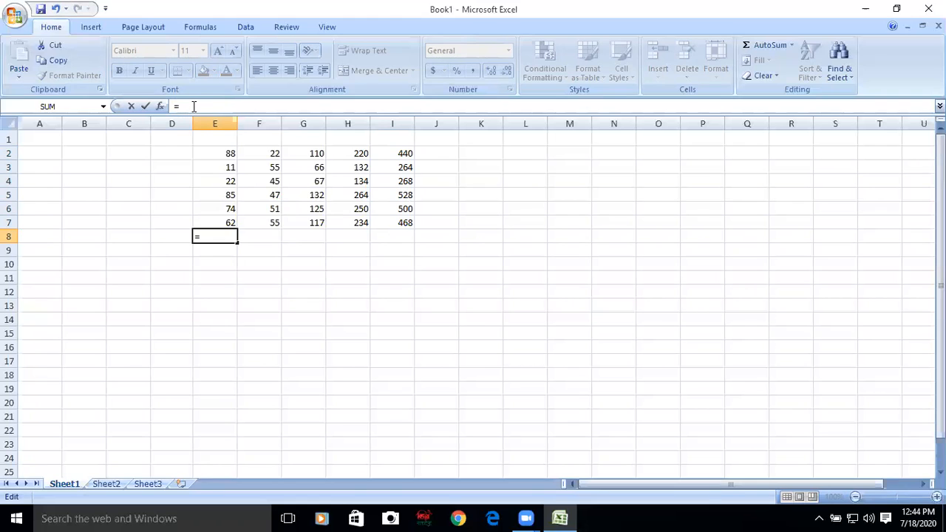
type("sum")
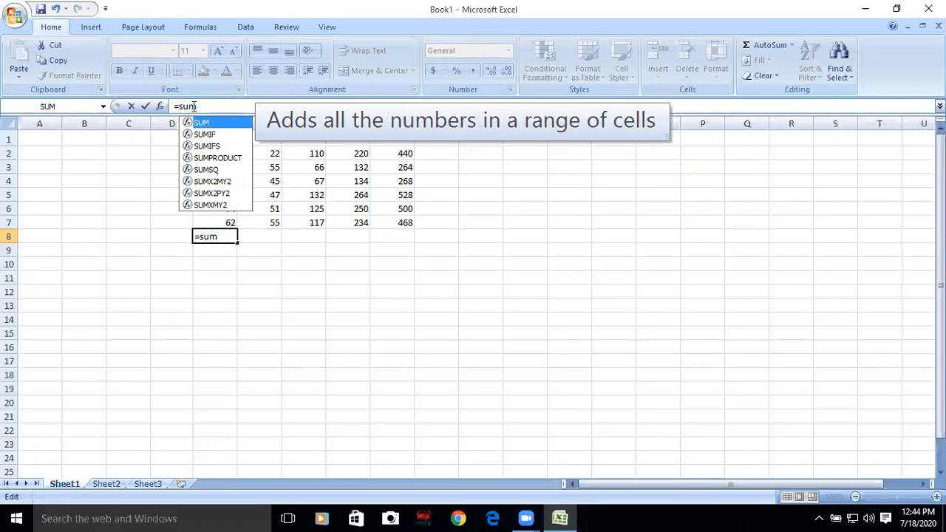
type("(")
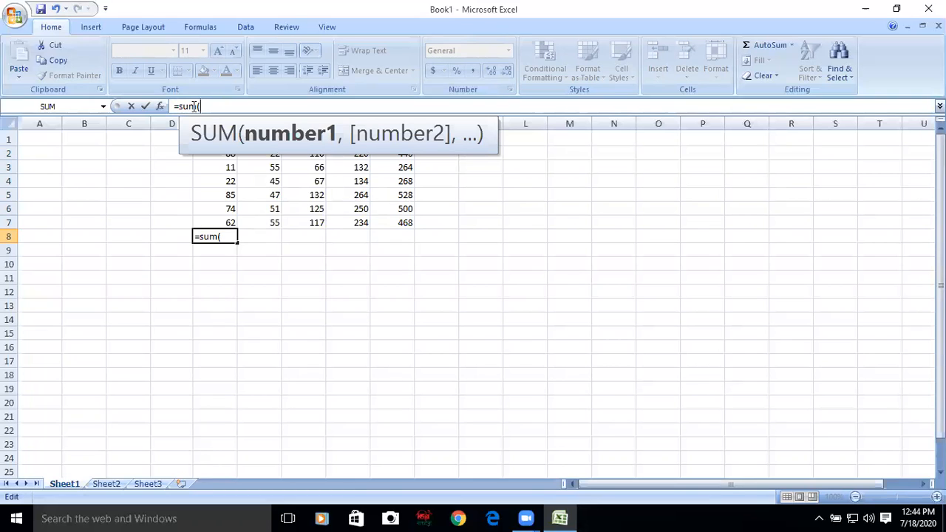
type("e")
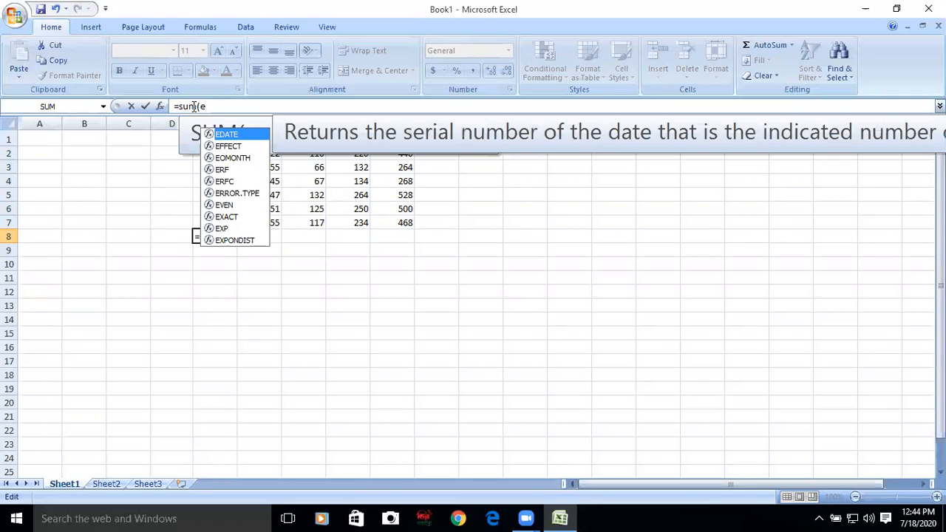
type("2:")
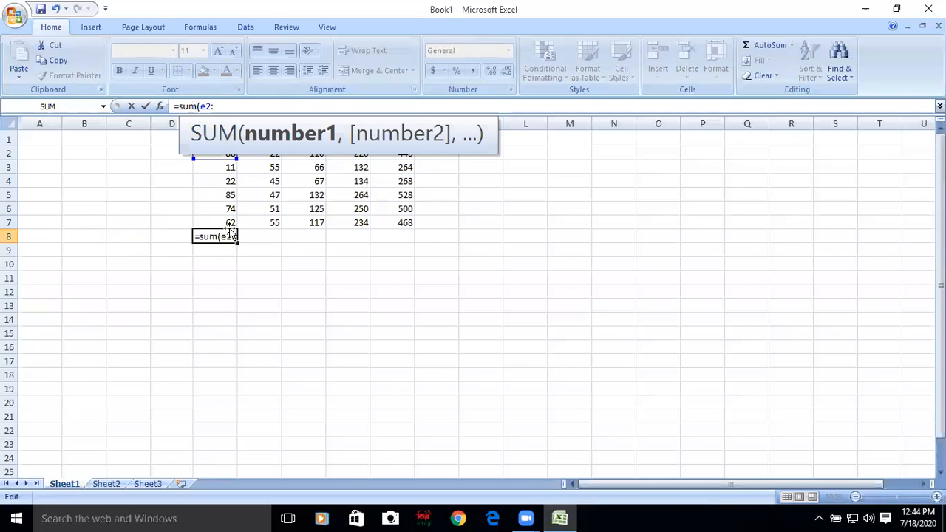
type("e")
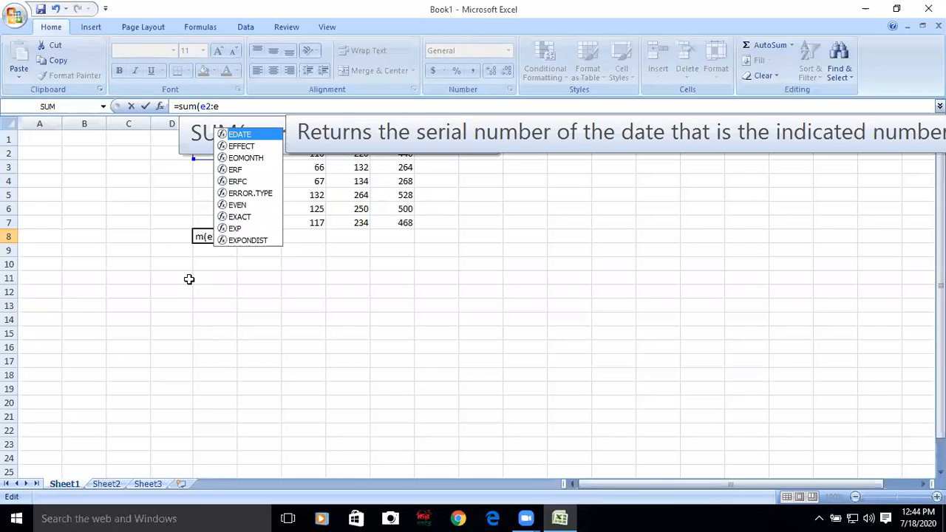
type("7")
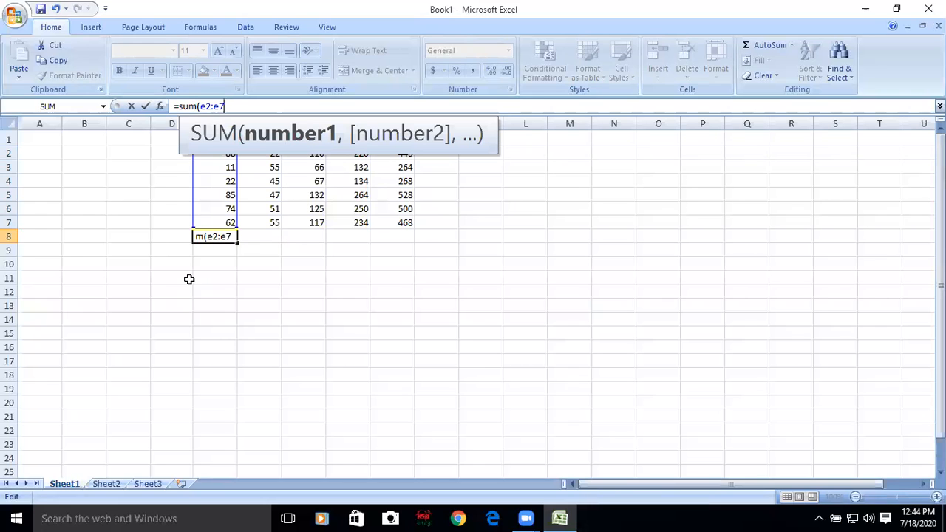
type(")")
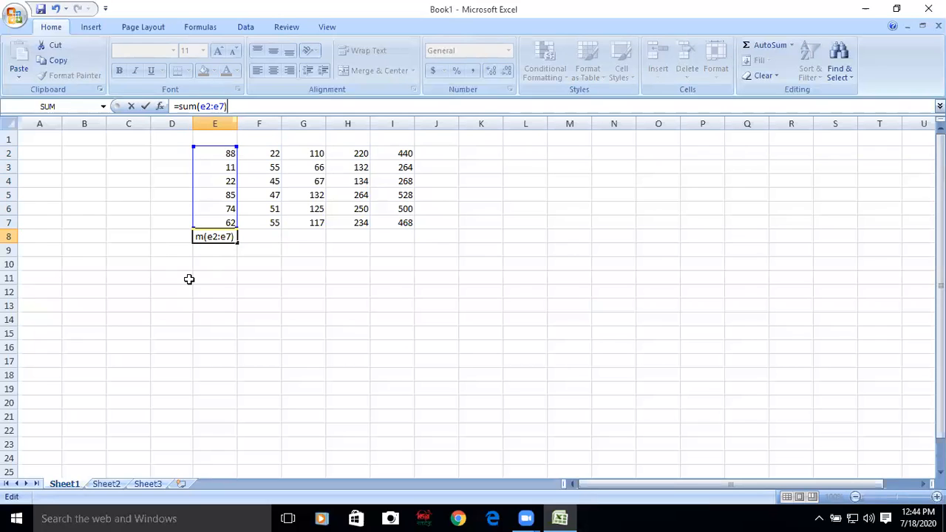
key("Return")
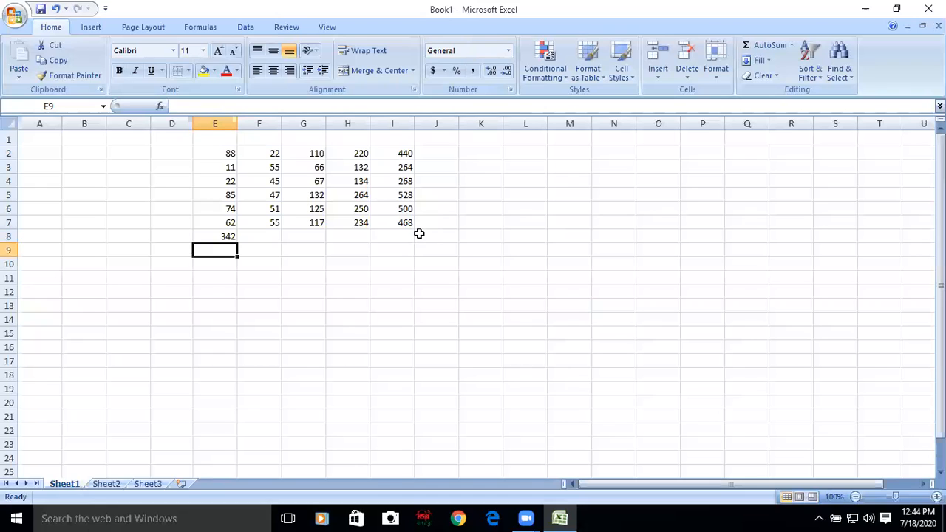
left_click(214, 236)
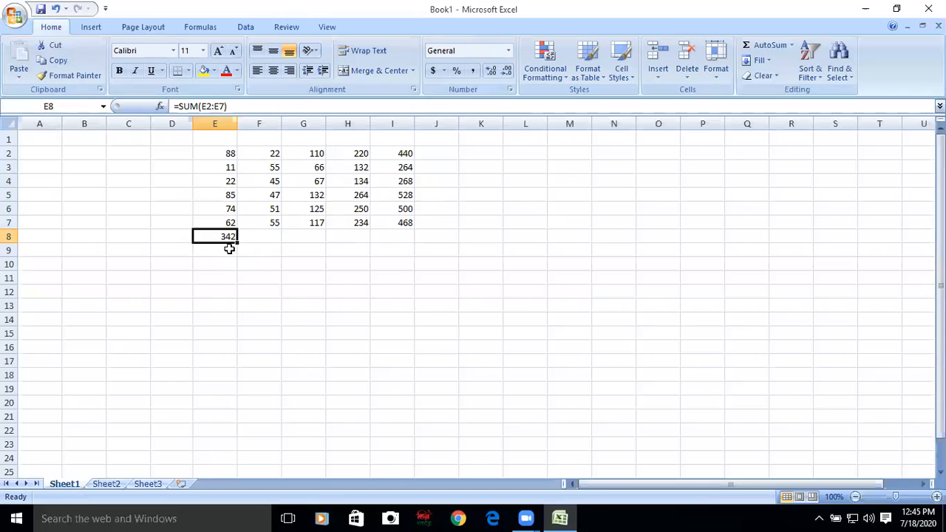
left_click_drag(238, 243, 394, 239)
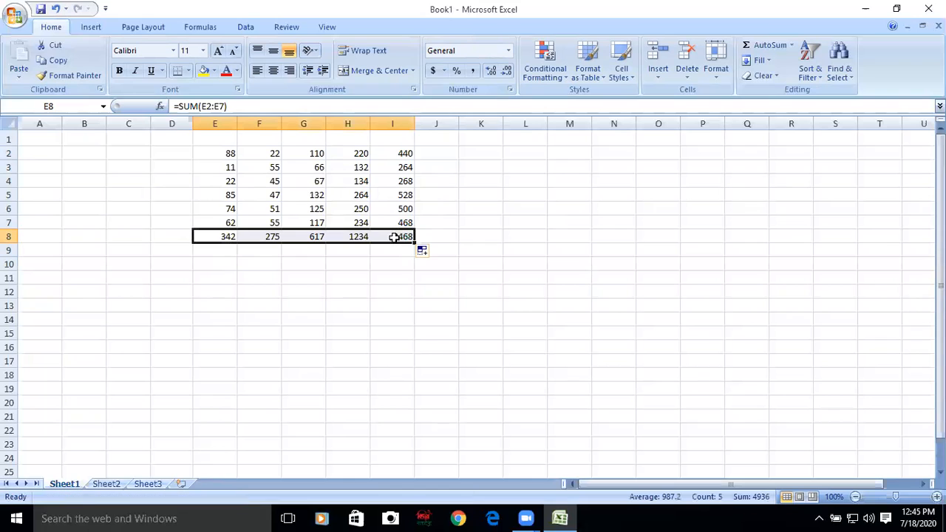
Step: Try to clear the block E3:I9, deleting the value in cell E3
left_click(434, 156)
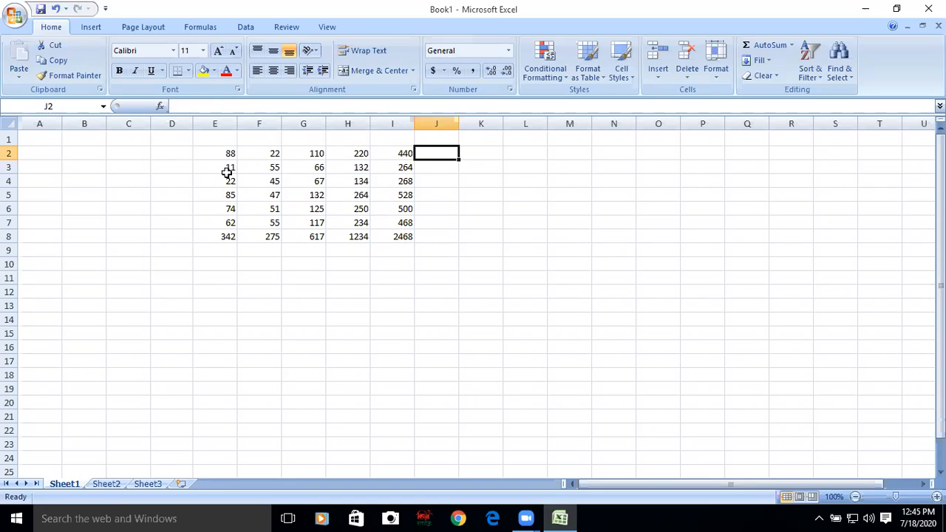
left_click_drag(229, 167, 389, 246)
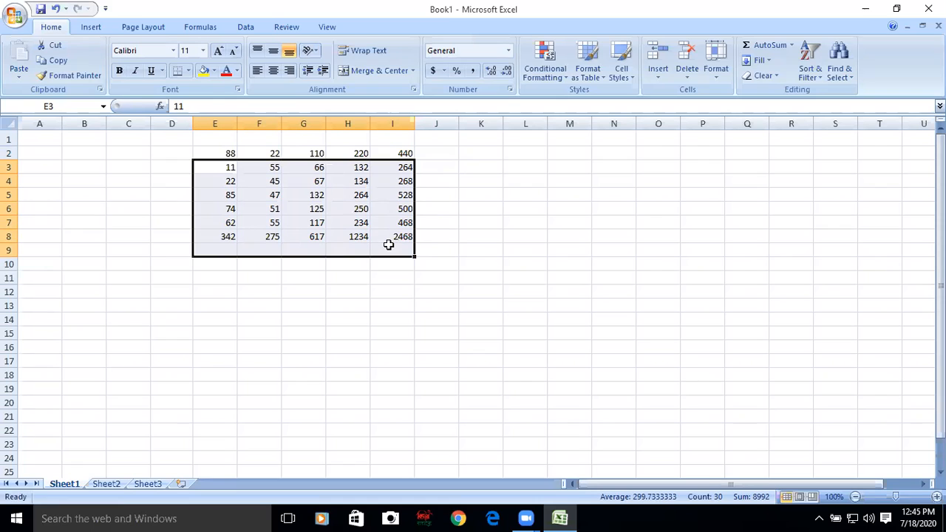
key("BackSpace")
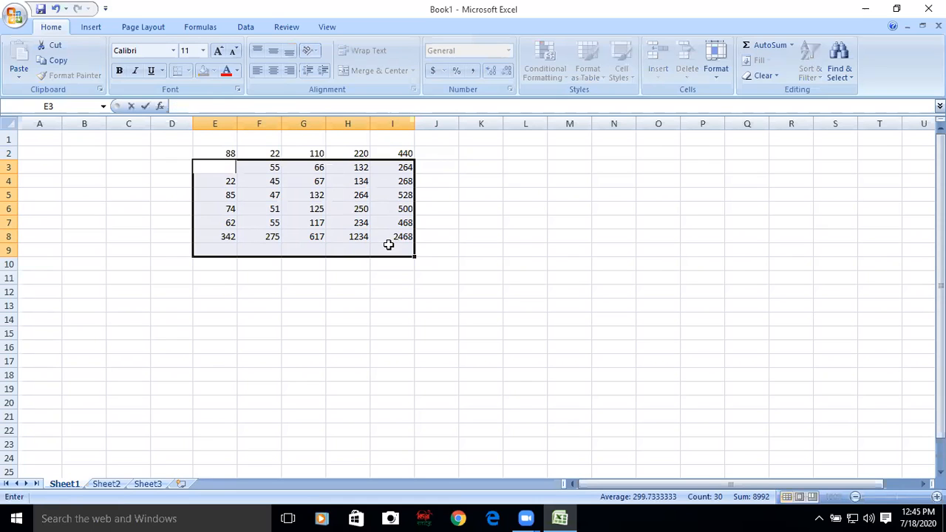
left_click(487, 253)
left_click_drag(225, 168, 401, 243)
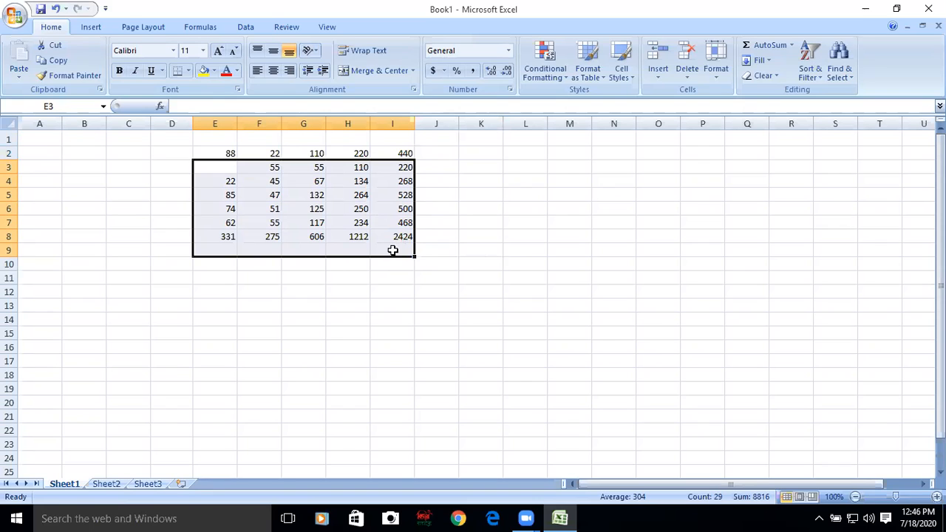
left_click(488, 253)
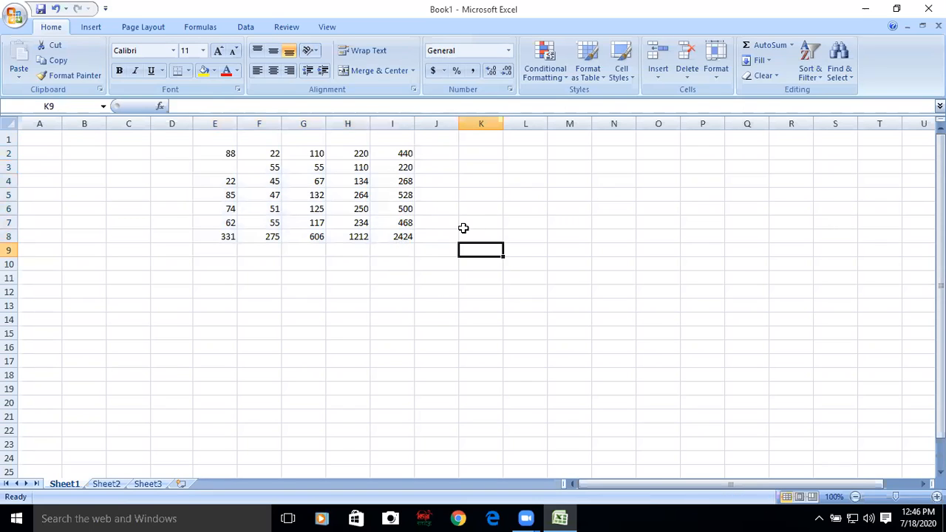
Step: Clear the contents of cells F3, G3, G4 and H2 one at a time
left_click(270, 169)
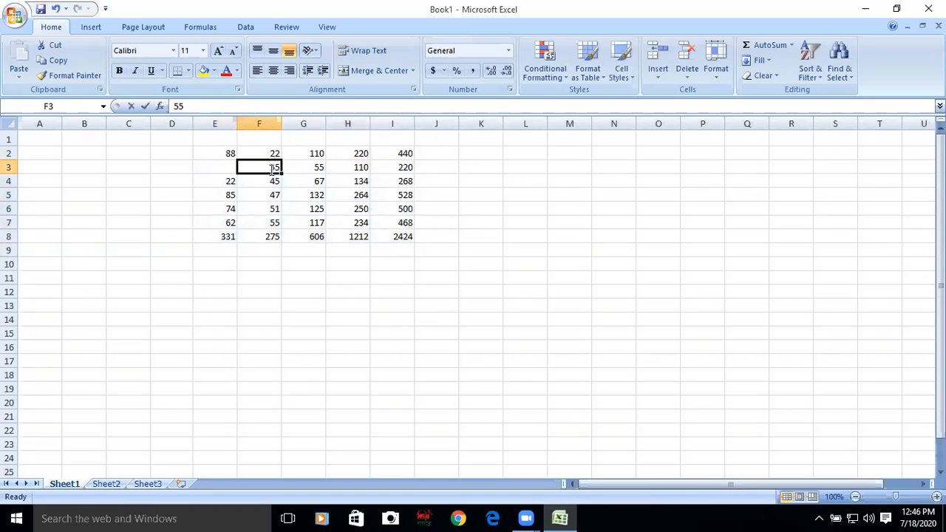
key("BackSpace")
key("Tab")
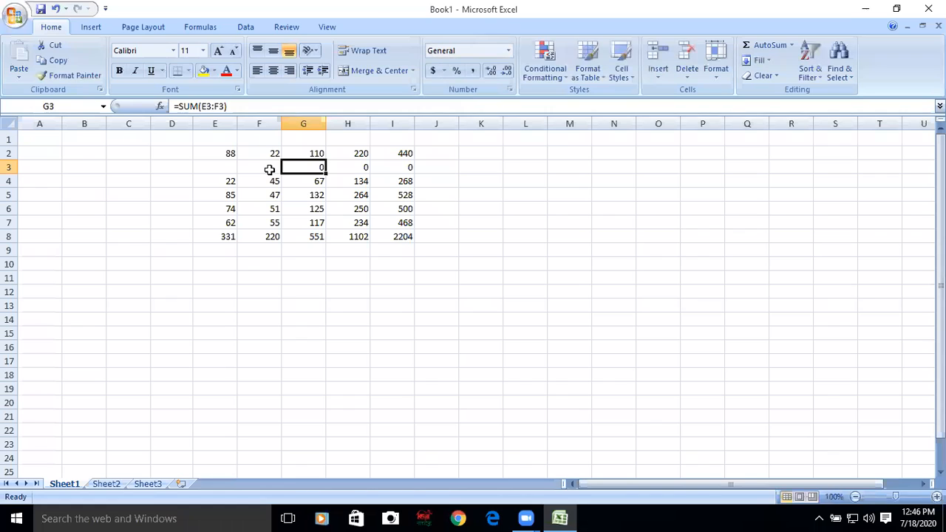
key("BackSpace")
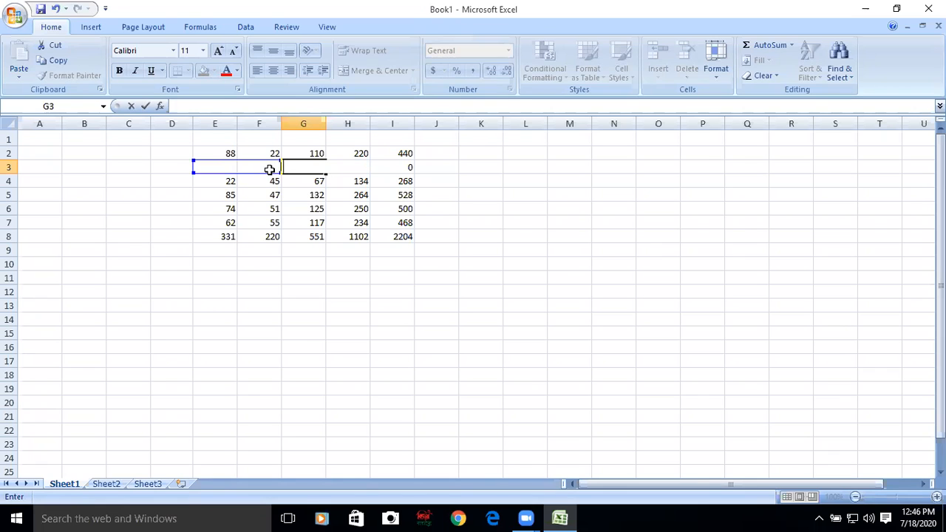
key("Return")
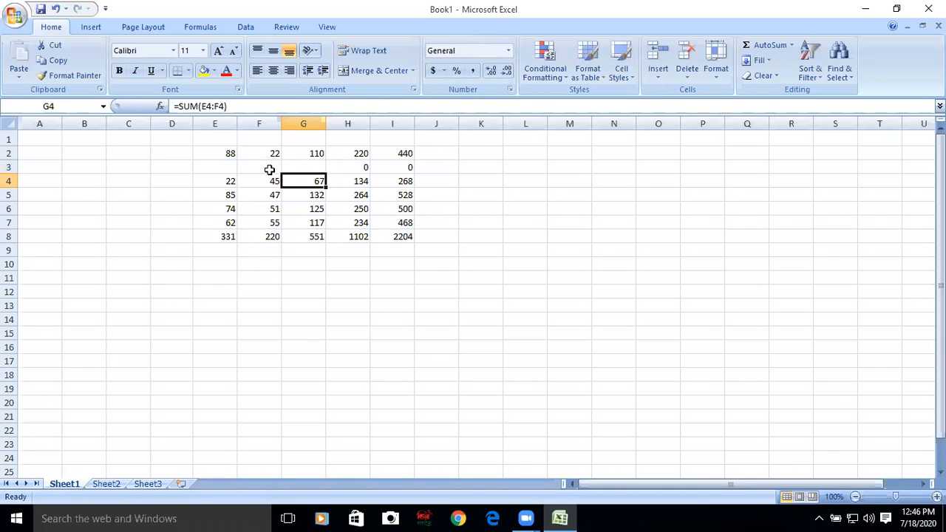
key("BackSpace")
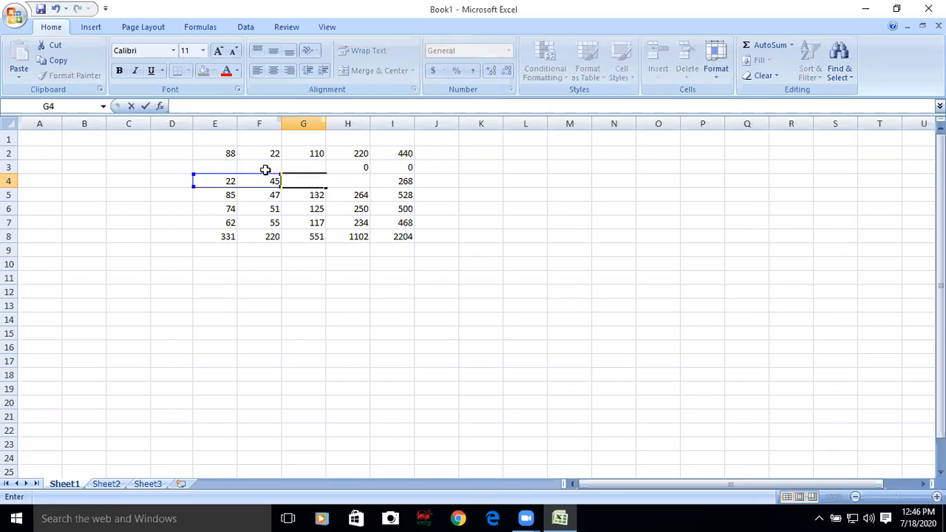
left_click(346, 157)
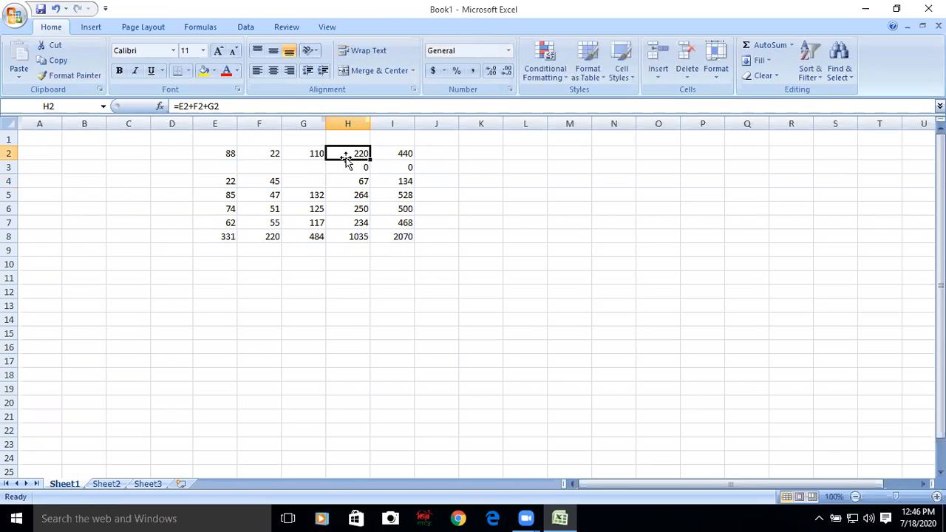
key("BackSpace")
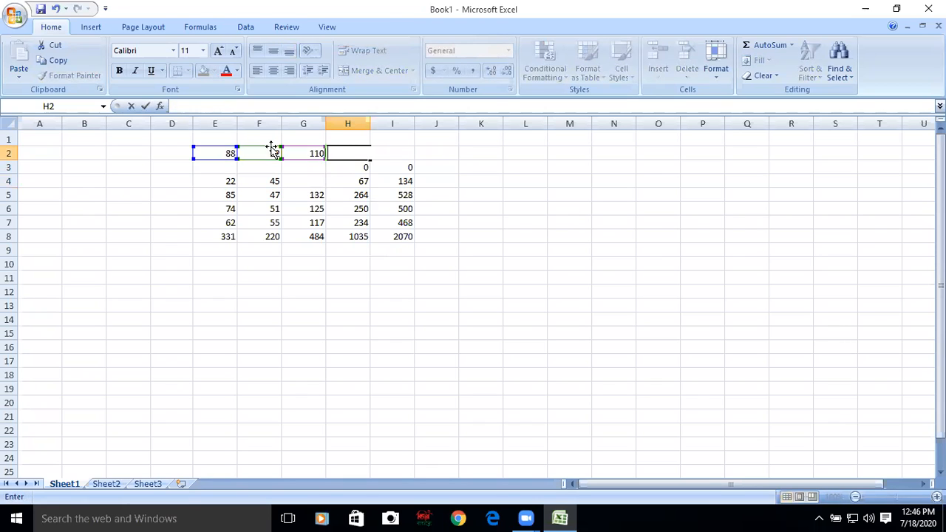
left_click(318, 152)
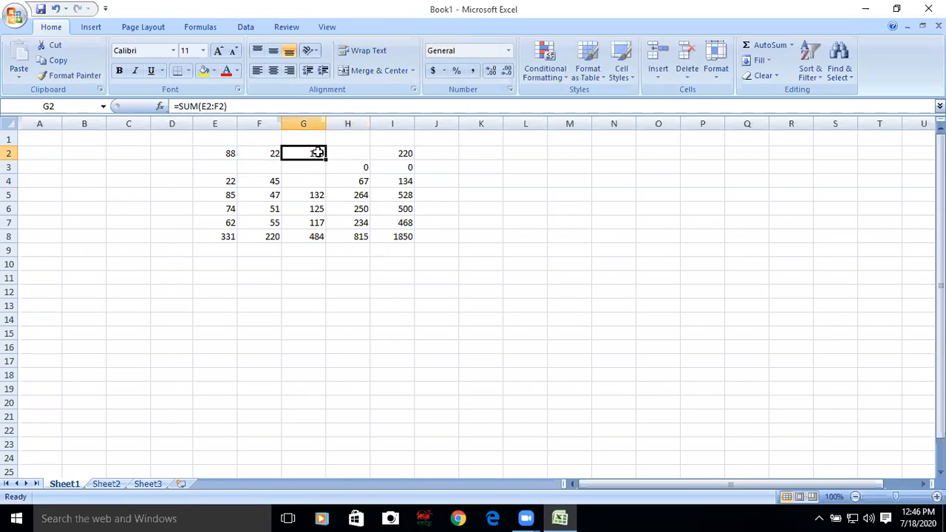
Step: Clear the contents of cells G2, G5, G6, G7 and G8 one at a time
key("BackSpace")
left_click(294, 195)
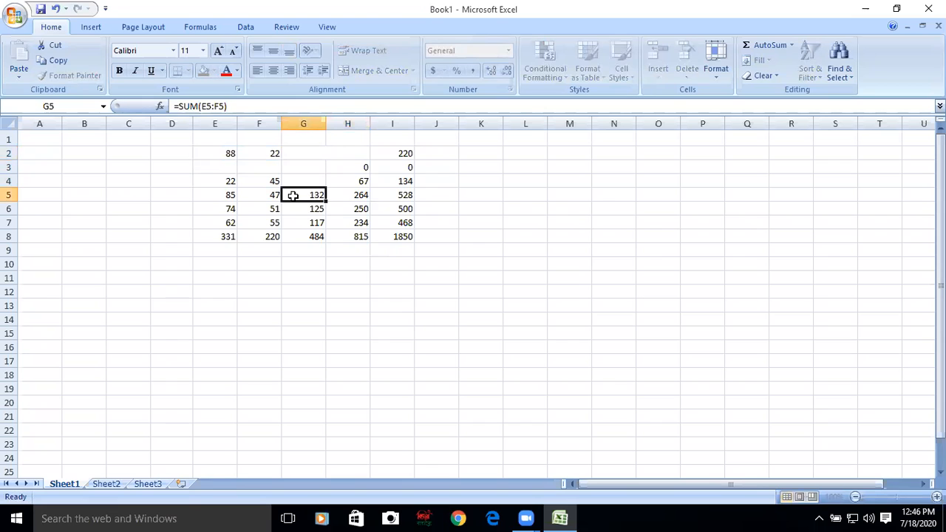
key("BackSpace")
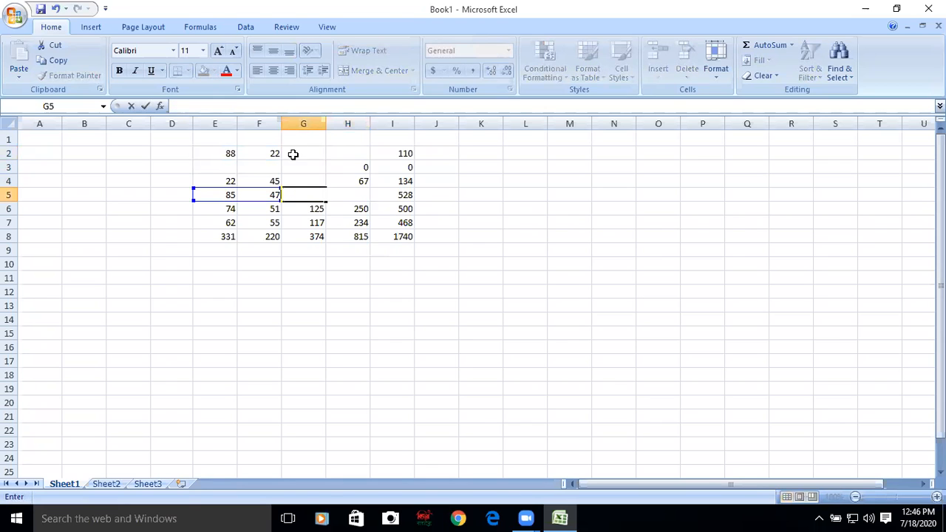
left_click(293, 208)
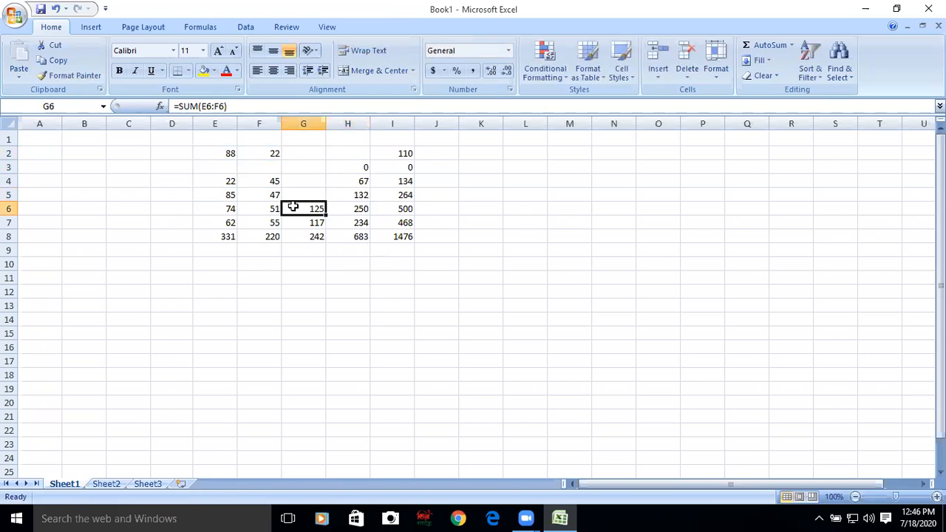
key("BackSpace")
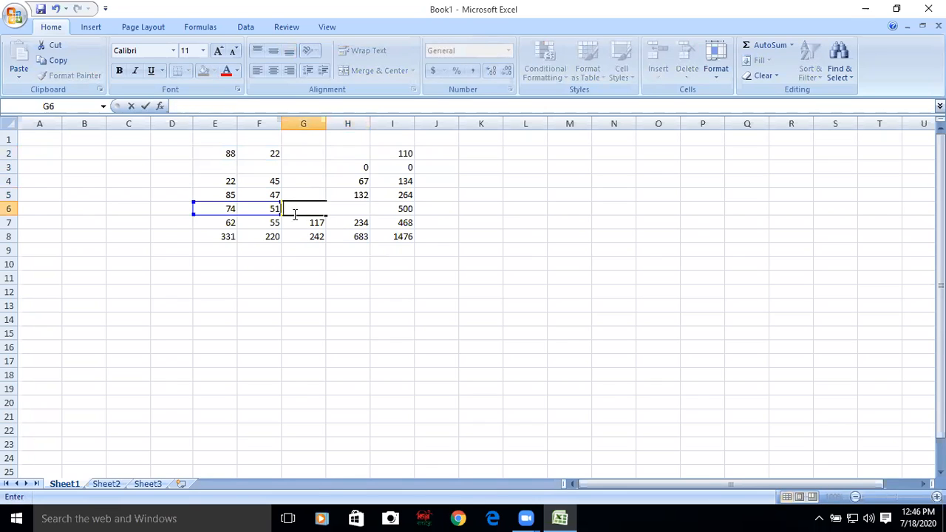
left_click(296, 223)
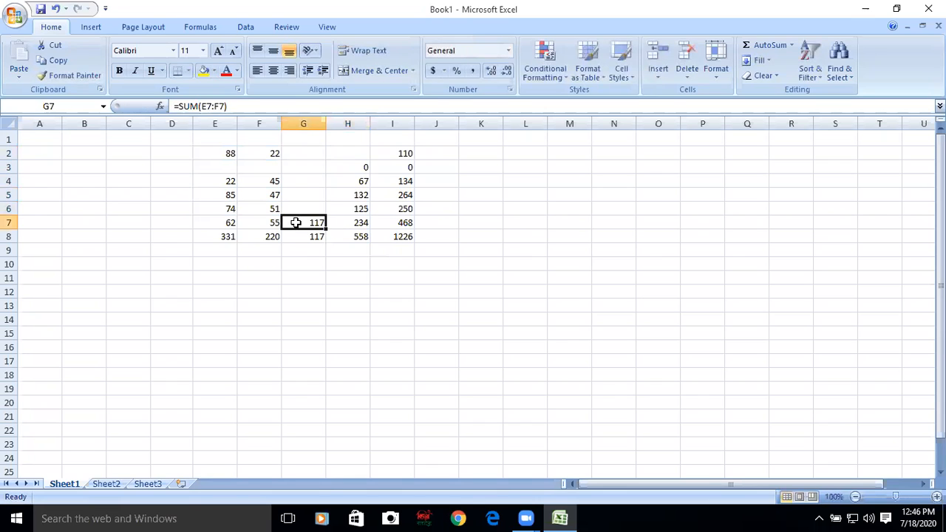
key("BackSpace")
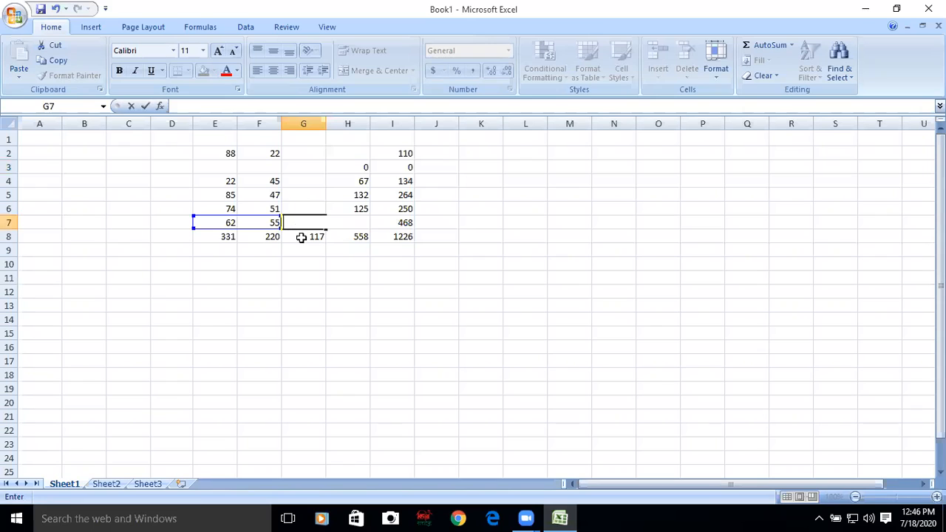
left_click(309, 243)
key("BackSpace")
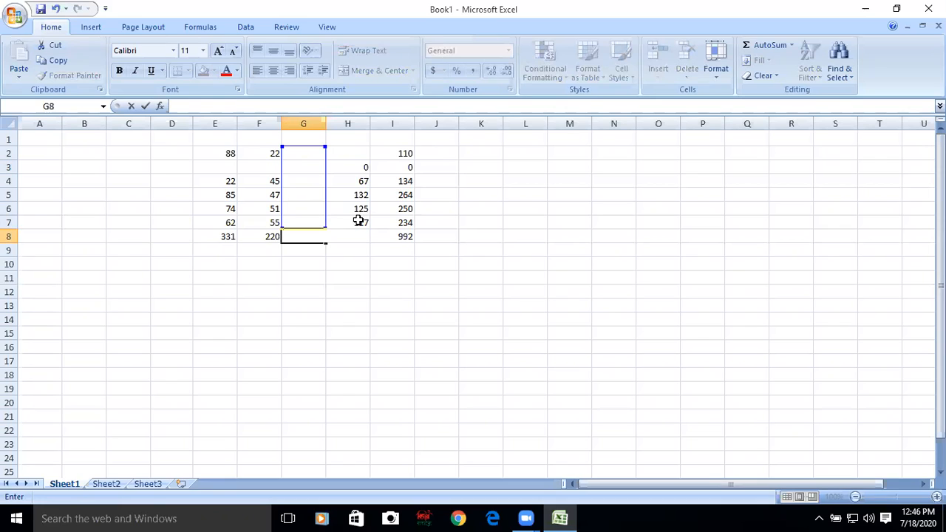
Step: Move the block H4:H8 to J4:J8, then dismiss the circular reference warning and close the help window
left_click(350, 181)
left_click_drag(350, 181, 352, 225)
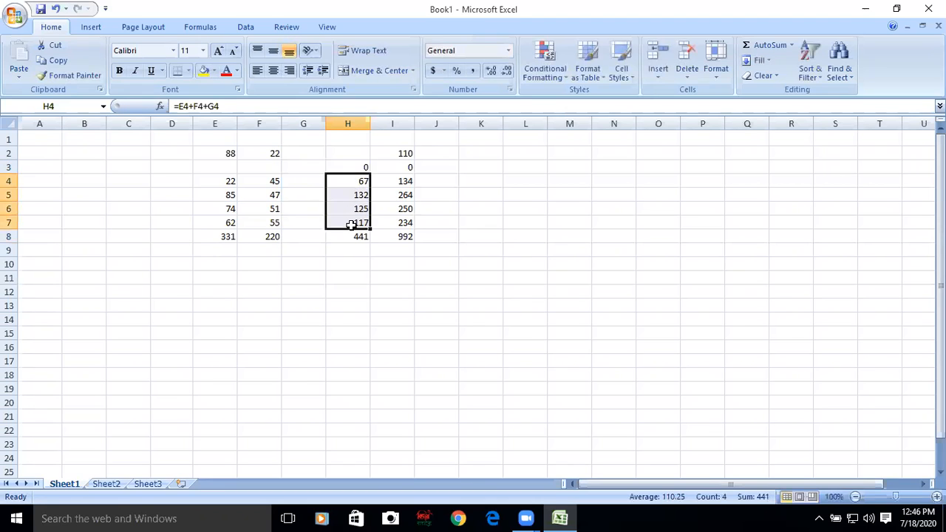
left_click(479, 345)
left_click_drag(347, 181, 353, 234)
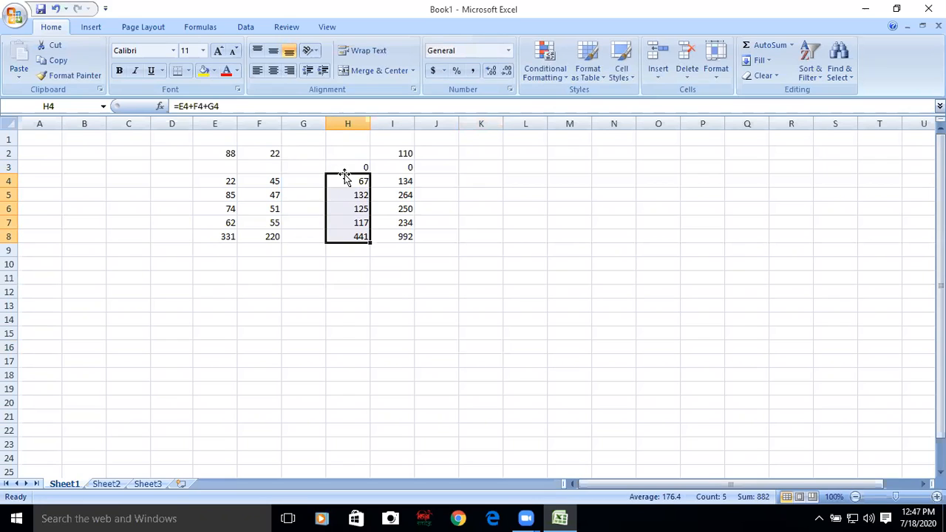
left_click_drag(344, 177, 435, 179)
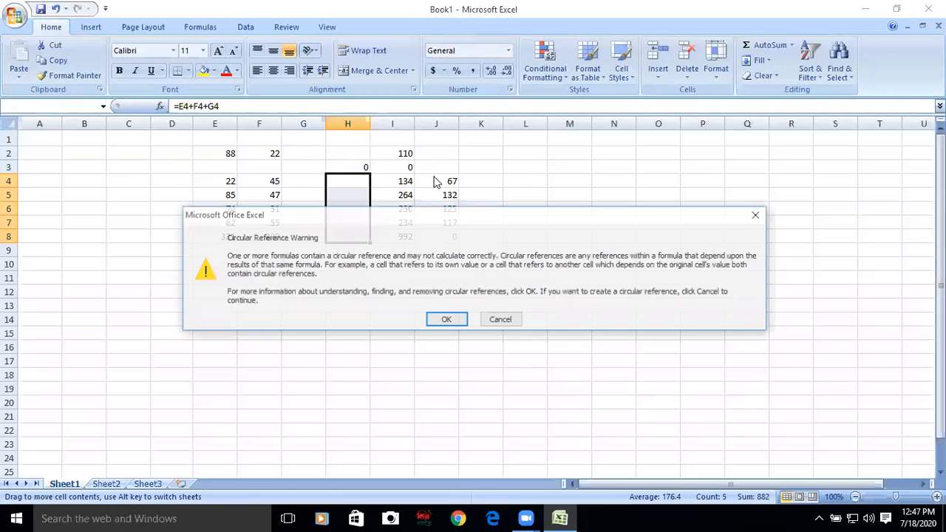
left_click(462, 319)
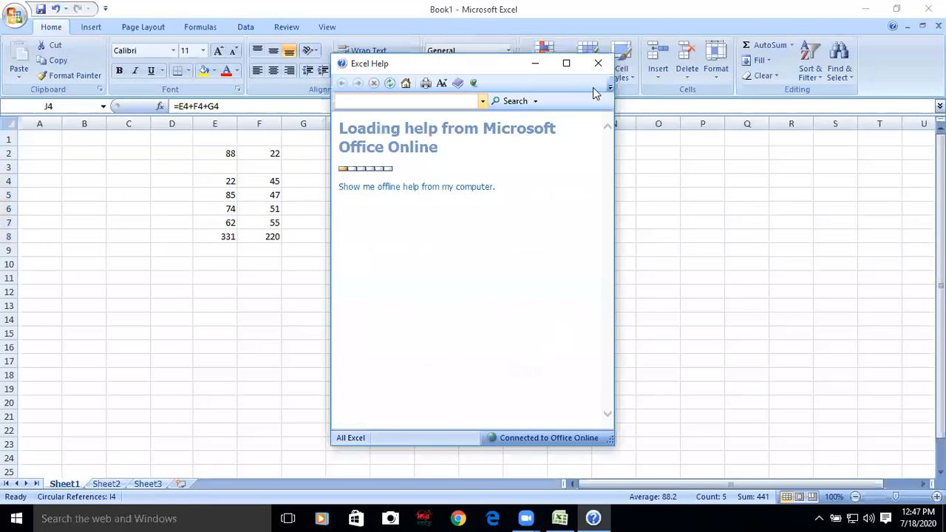
left_click(595, 65)
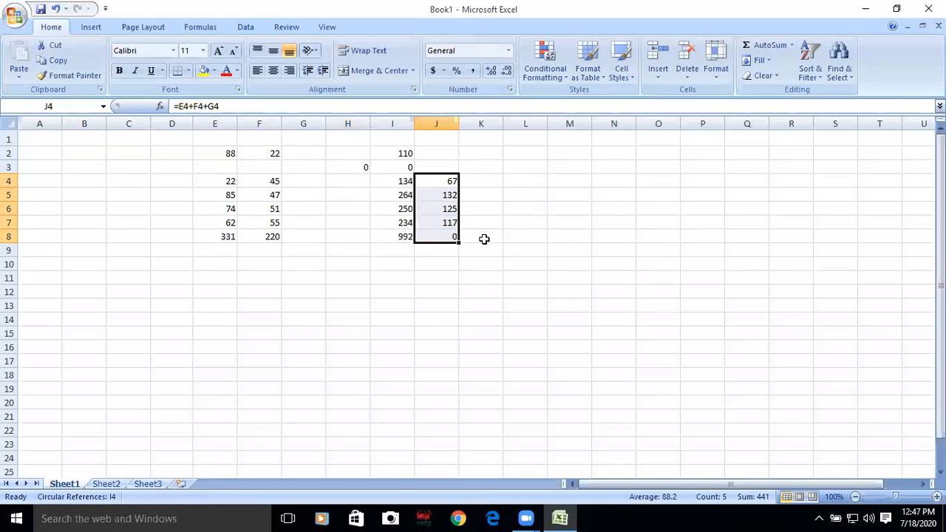
Step: Enter 55 in cell J8 and 45 in cell I3
left_click(443, 238)
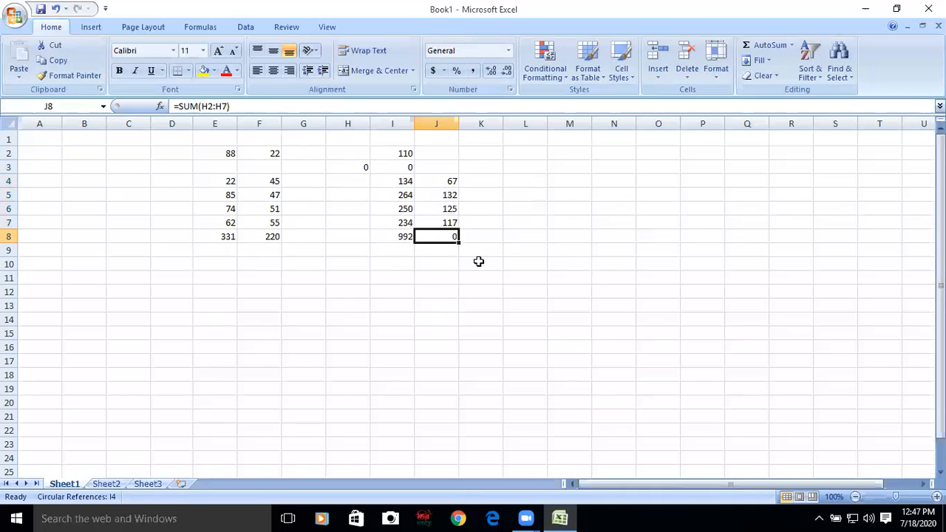
type("55")
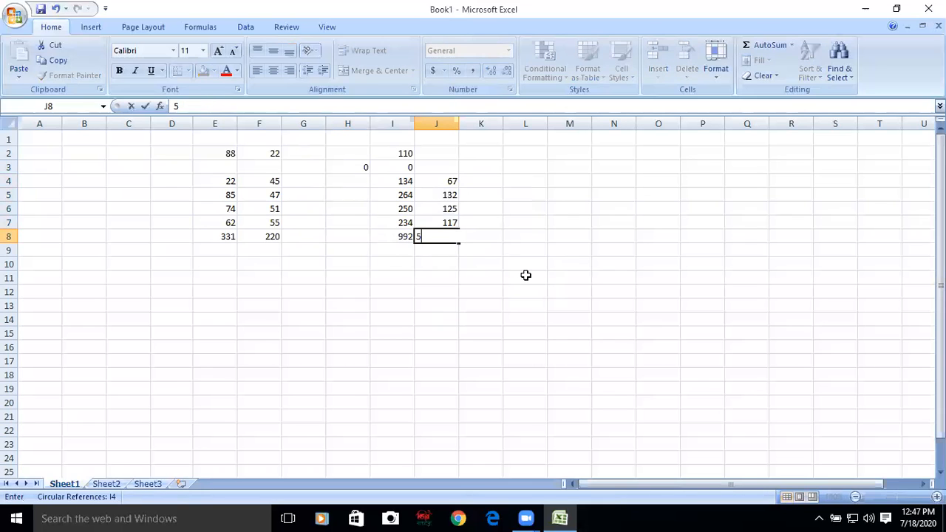
left_click(393, 168)
type("45")
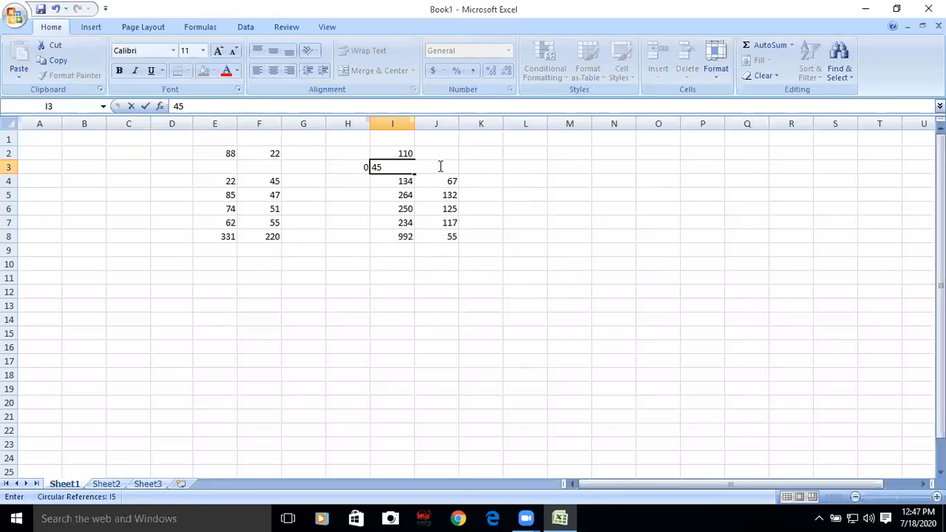
key("F2")
left_click(609, 278)
Step: Enter 41 in cell J3 and 100 in cell J2
left_click(429, 169)
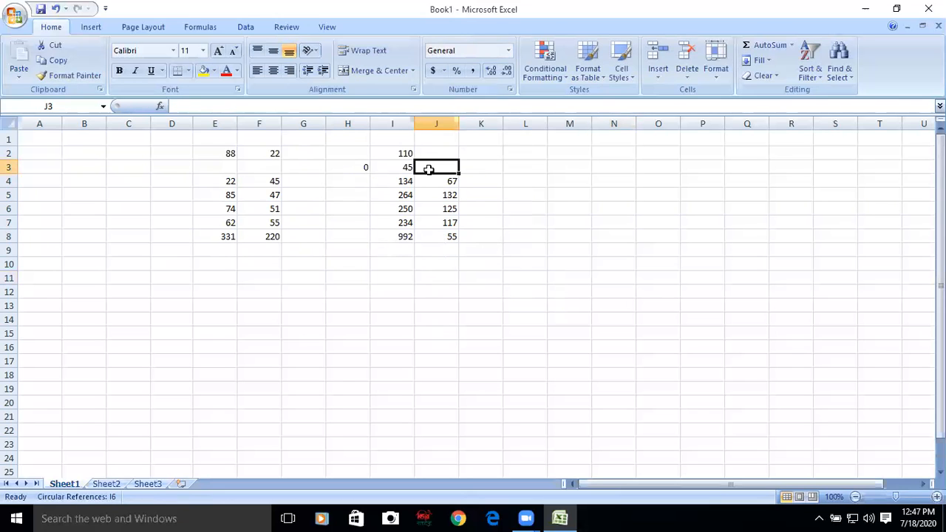
type("41")
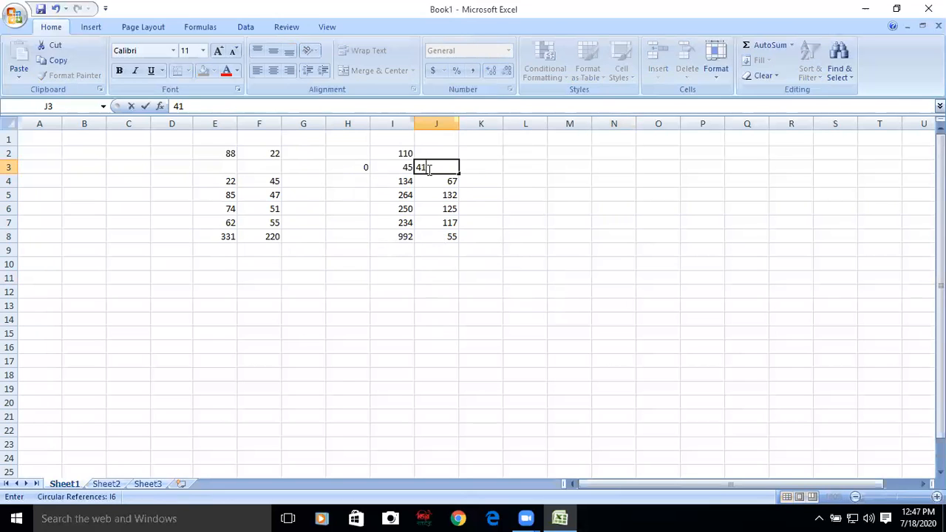
left_click(436, 153)
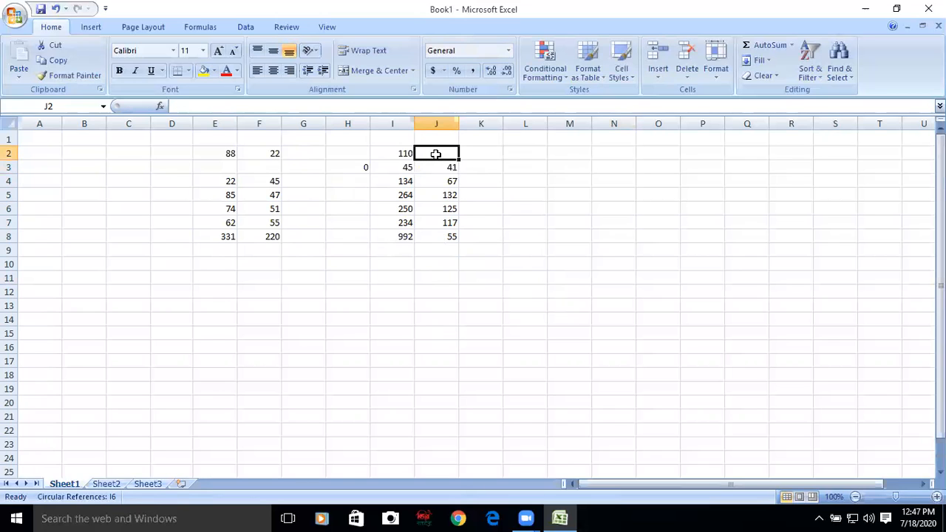
type("11")
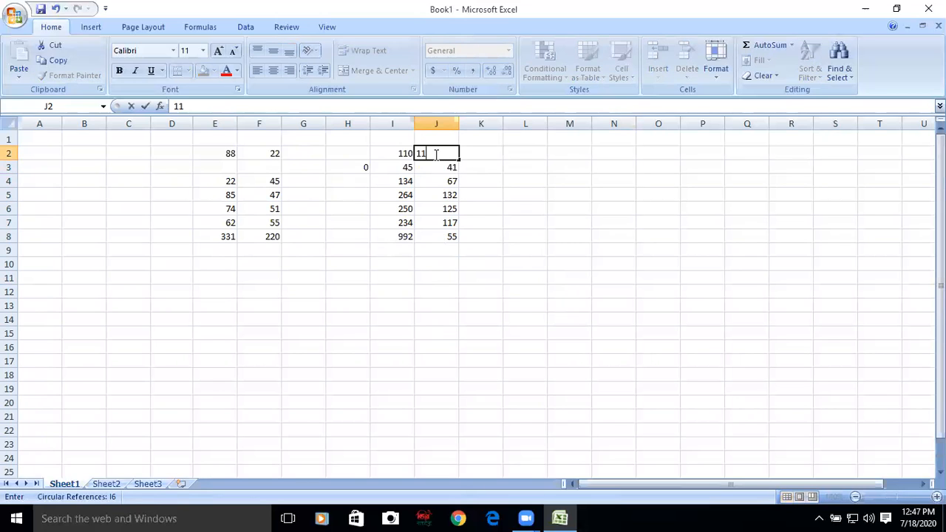
key("BackSpace")
type("00")
Step: Enter 99 in cell E3 and 77 in cell F3
left_click(216, 163)
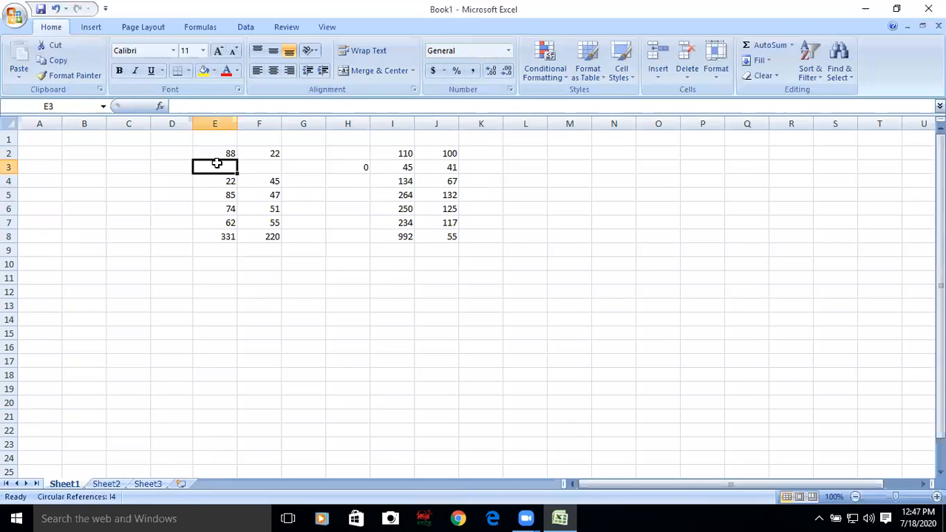
type("99")
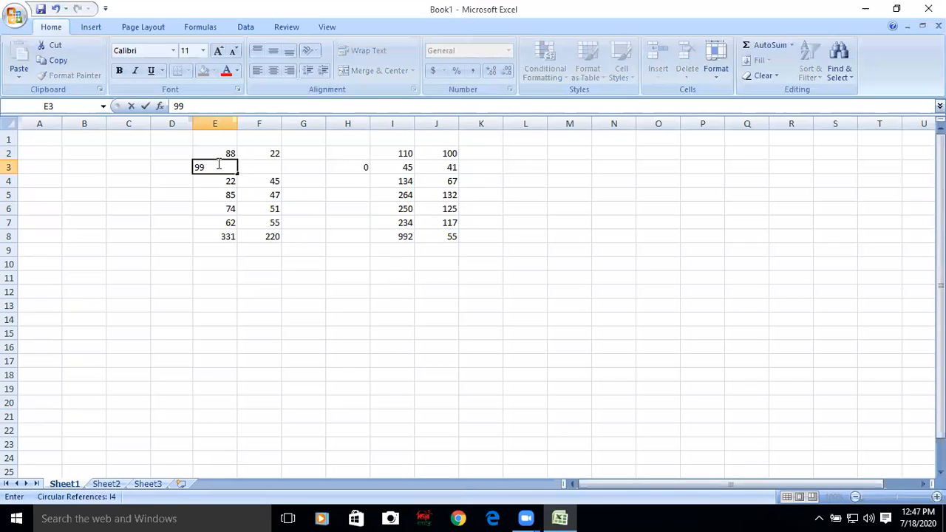
key("Tab")
type("77")
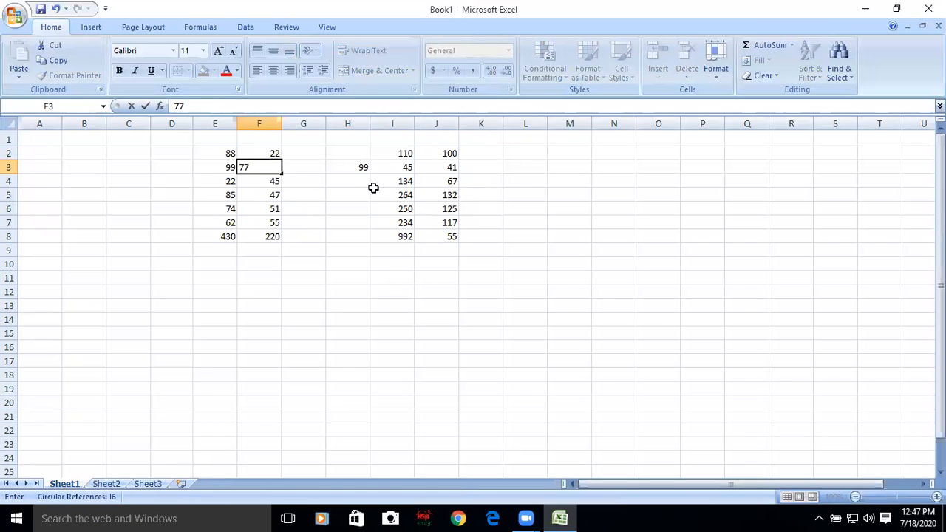
Step: Clear the contents of cell H3
left_click(357, 167)
double_click(360, 166)
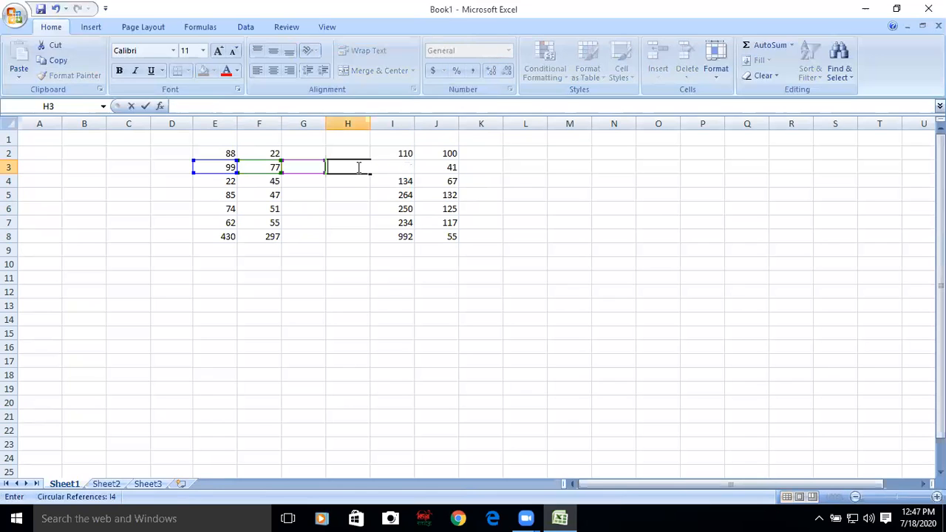
left_click(599, 375)
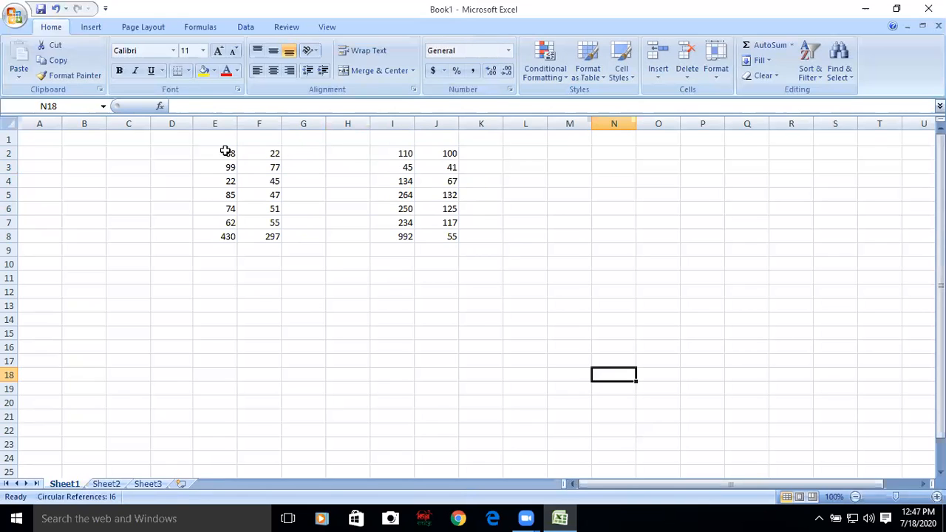
Step: Enter the formula =e2-f2 in cell G2 and fill it down through G8
left_click(300, 153)
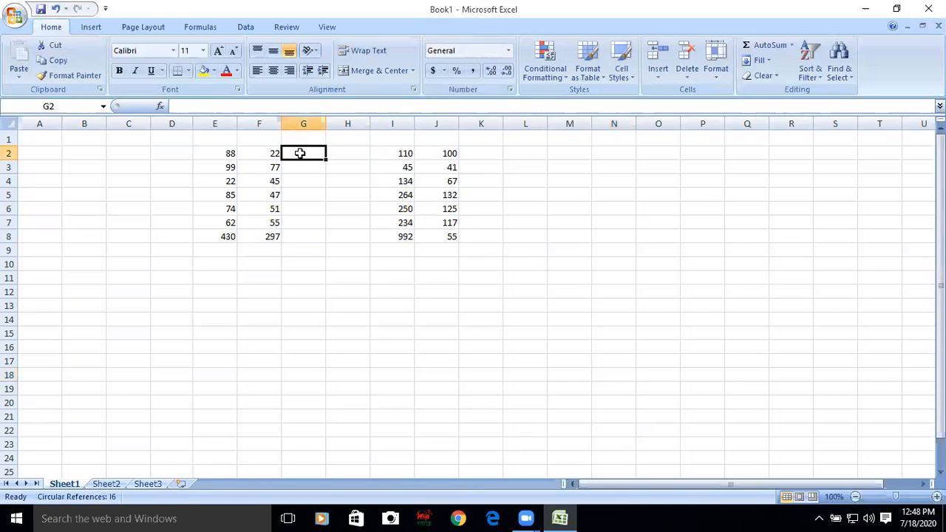
left_click(199, 106)
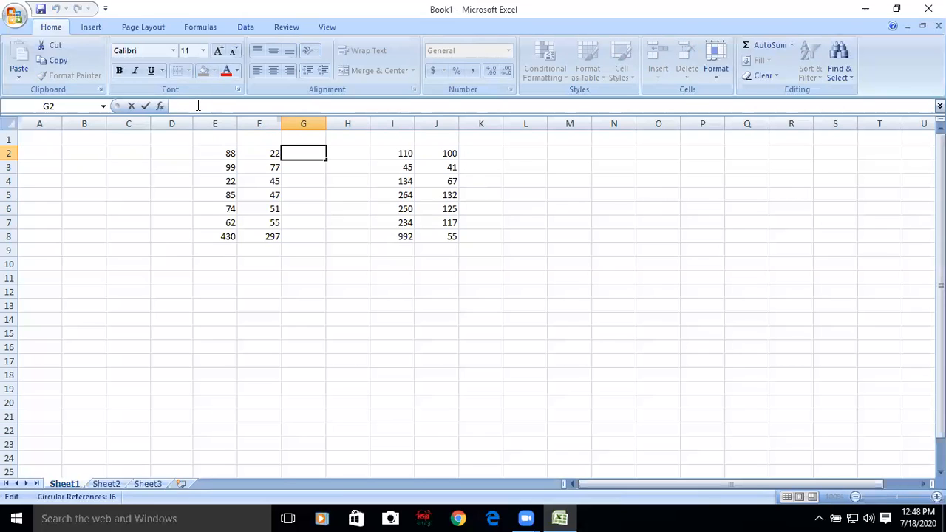
type("=")
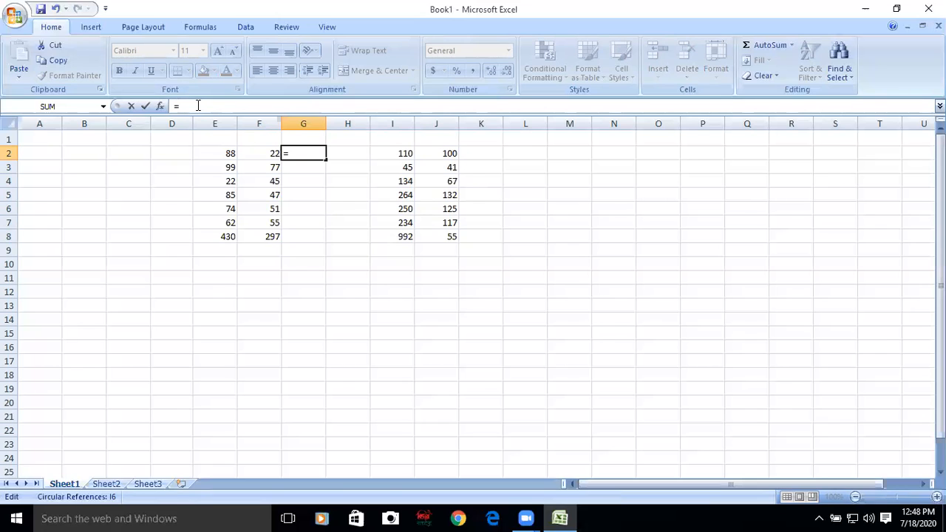
type("e2-f2")
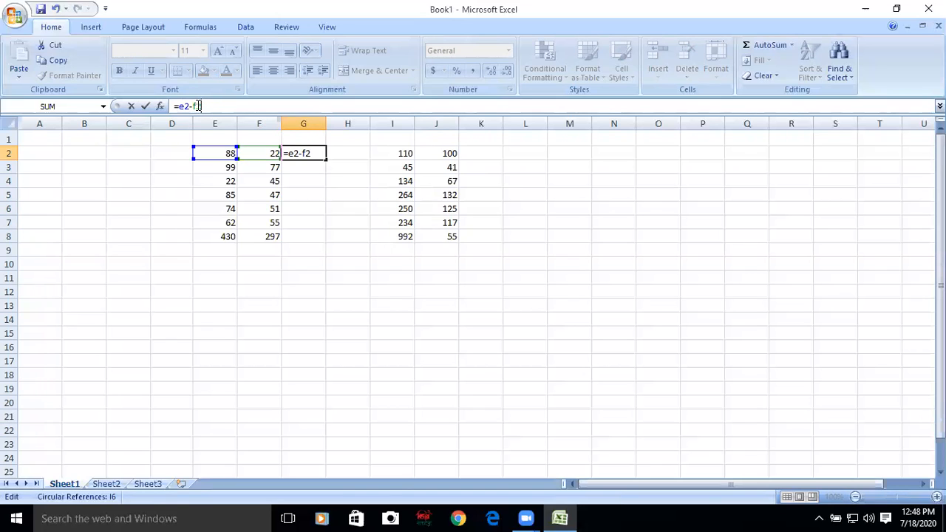
key("Return")
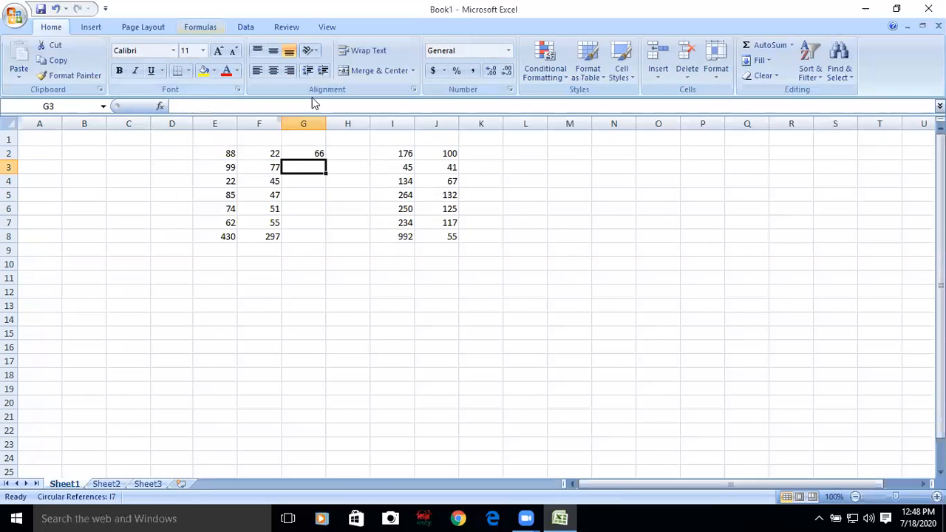
left_click(308, 151)
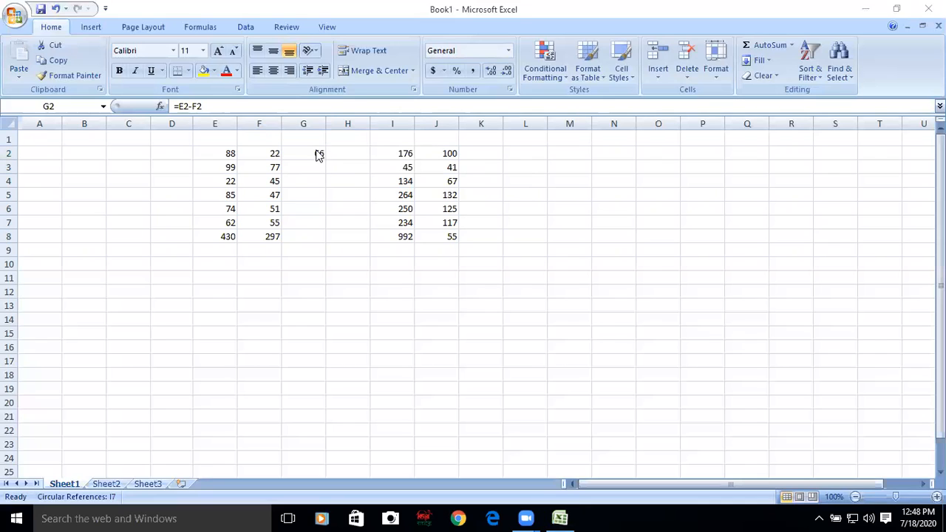
left_click(323, 158)
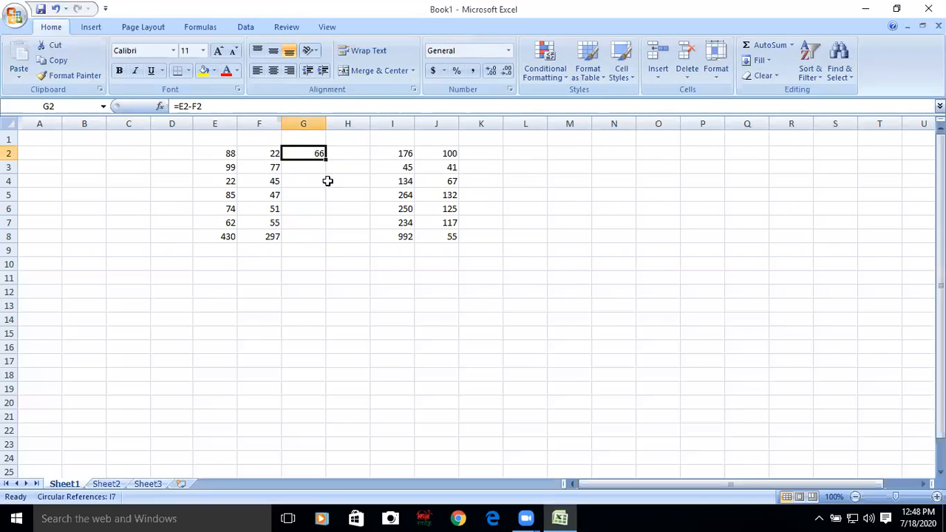
left_click_drag(328, 160, 323, 246)
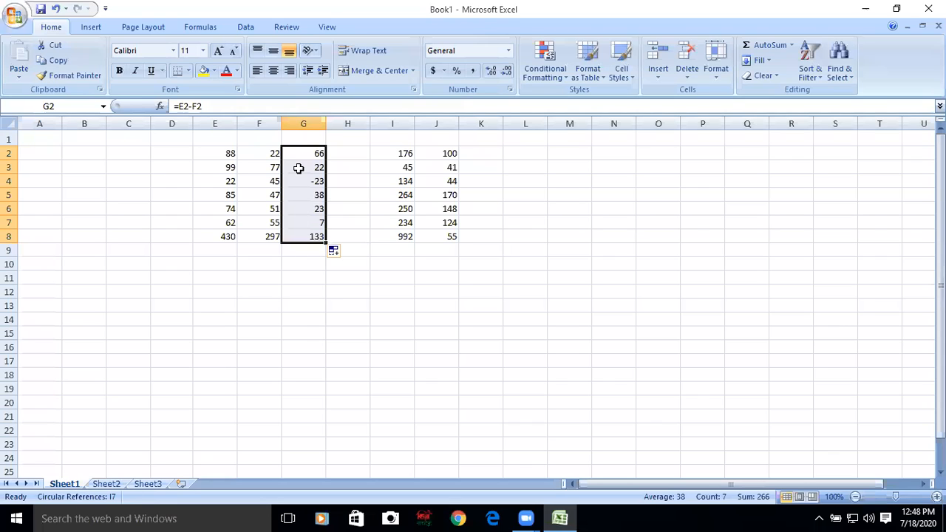
Step: Enter the formula =I2-J2 in cell K2 and fill it down through K8
left_click(479, 150)
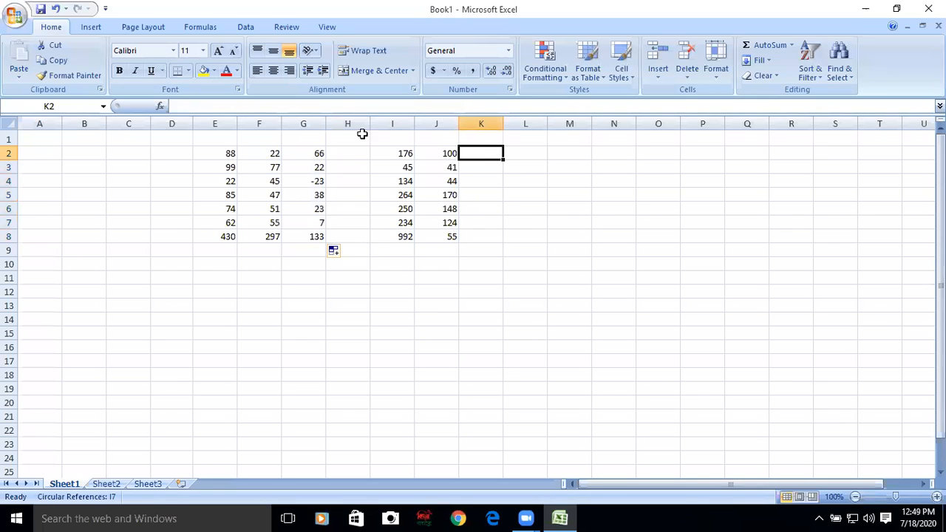
left_click(185, 107)
type("=")
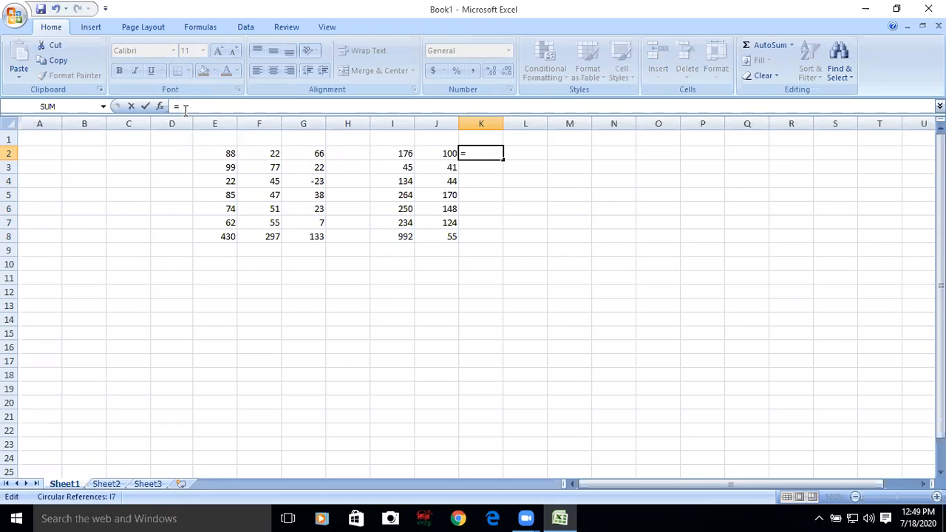
left_click(384, 151)
type("-")
left_click(429, 154)
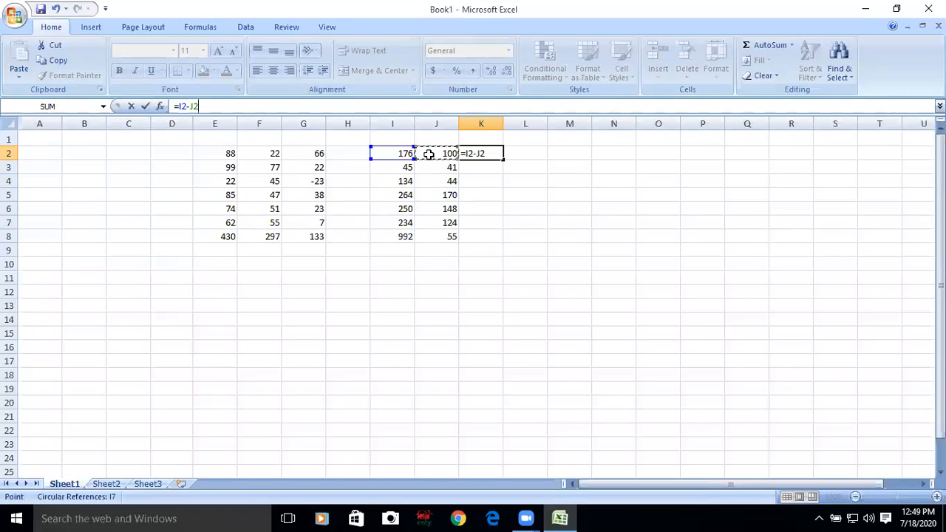
left_click(200, 105)
key("Return")
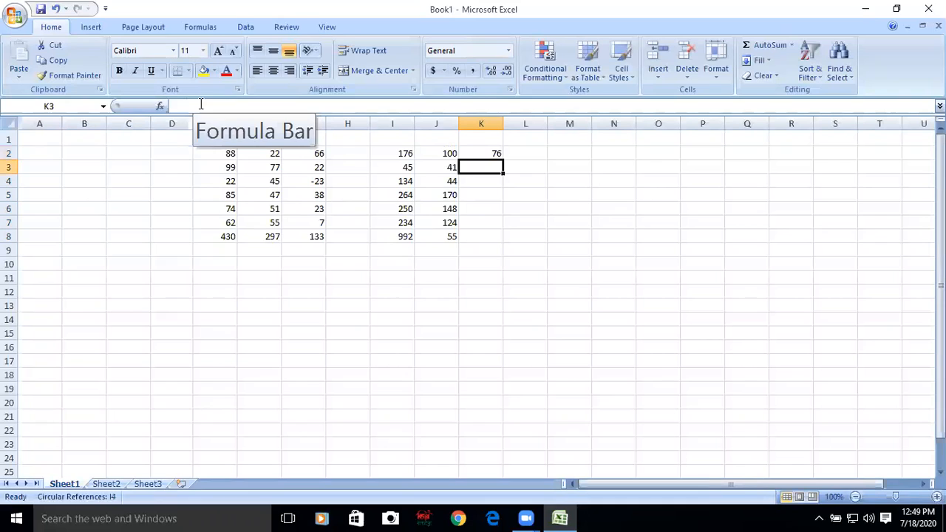
left_click(491, 153)
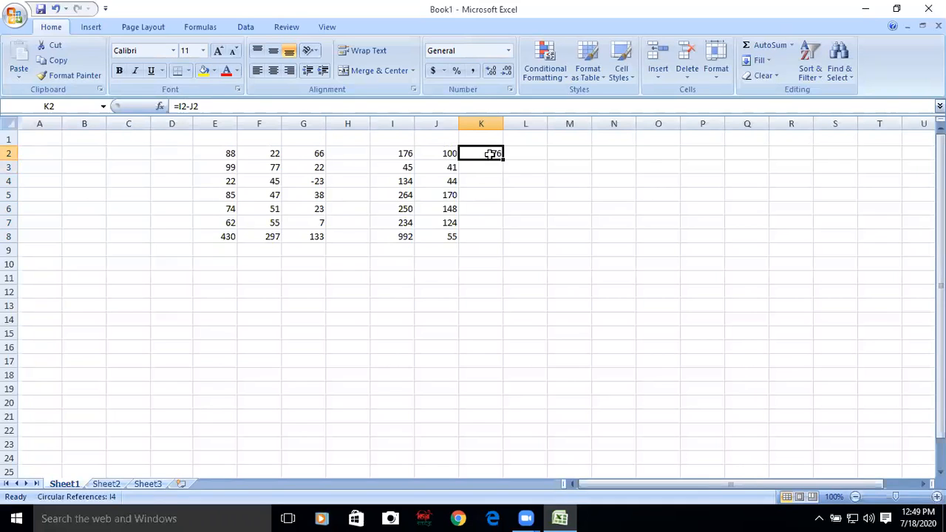
left_click_drag(503, 160, 504, 236)
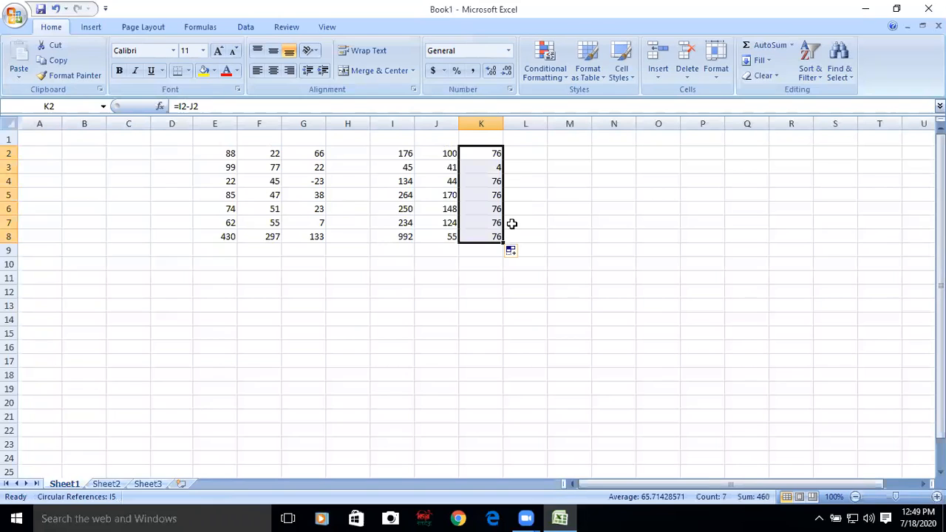
Step: Repeat the fill of K2's subtraction formula down through K8
left_click(519, 150)
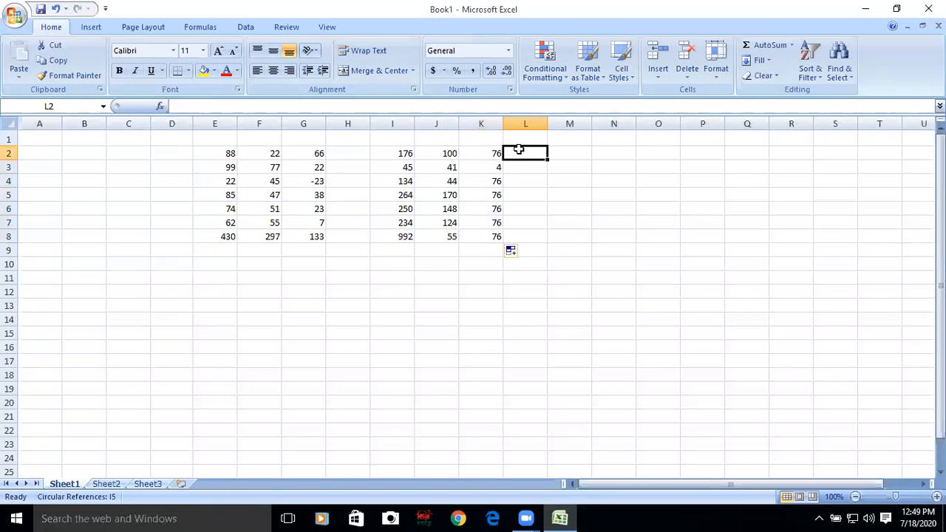
left_click(481, 150)
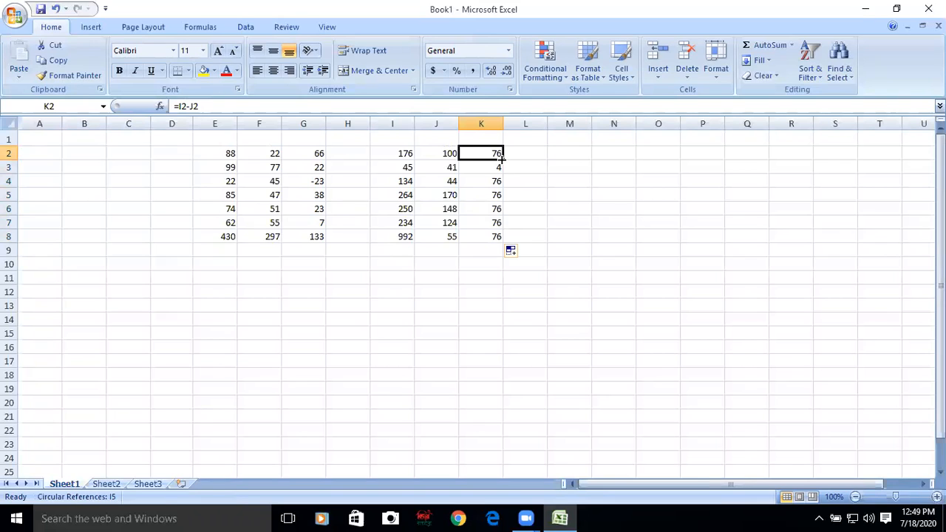
left_click_drag(501, 158, 503, 242)
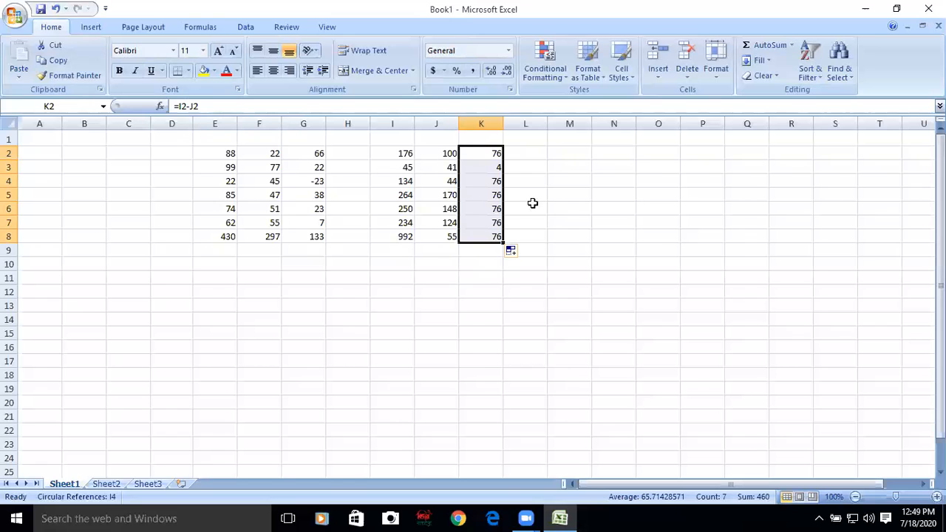
Step: Inspect the subtraction formulas in cells K2 and K4
left_click(528, 150)
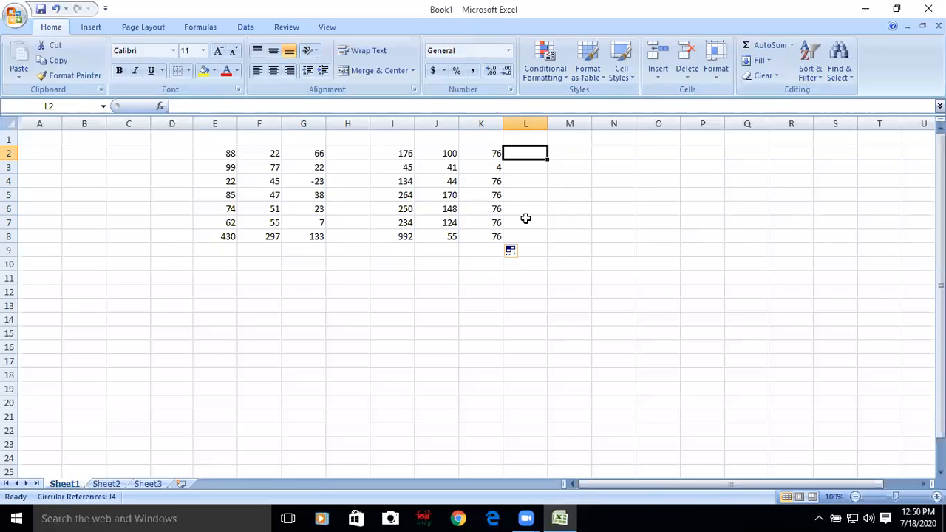
left_click(478, 151)
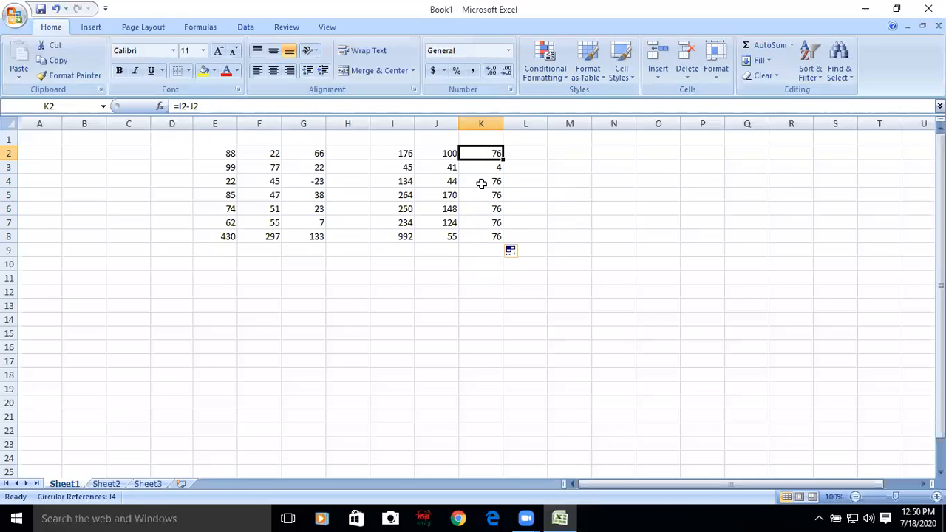
left_click(481, 184)
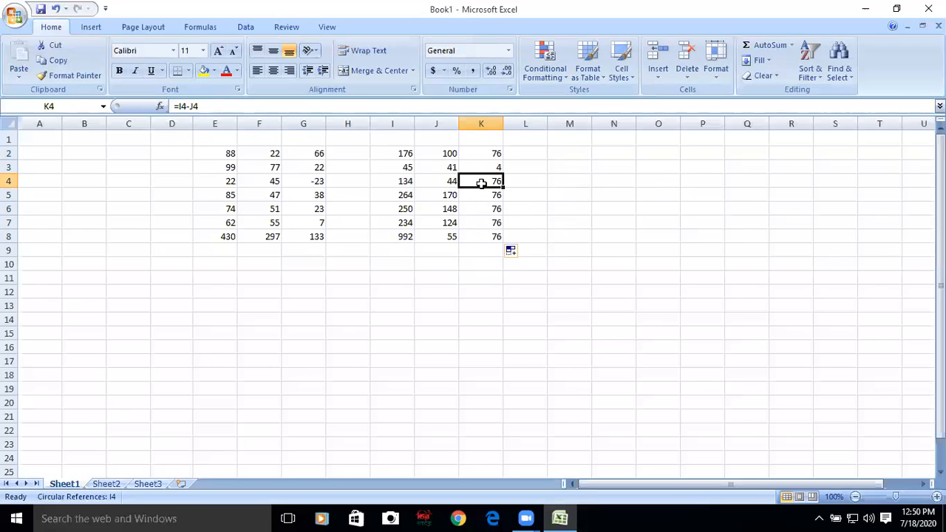
left_click(596, 234)
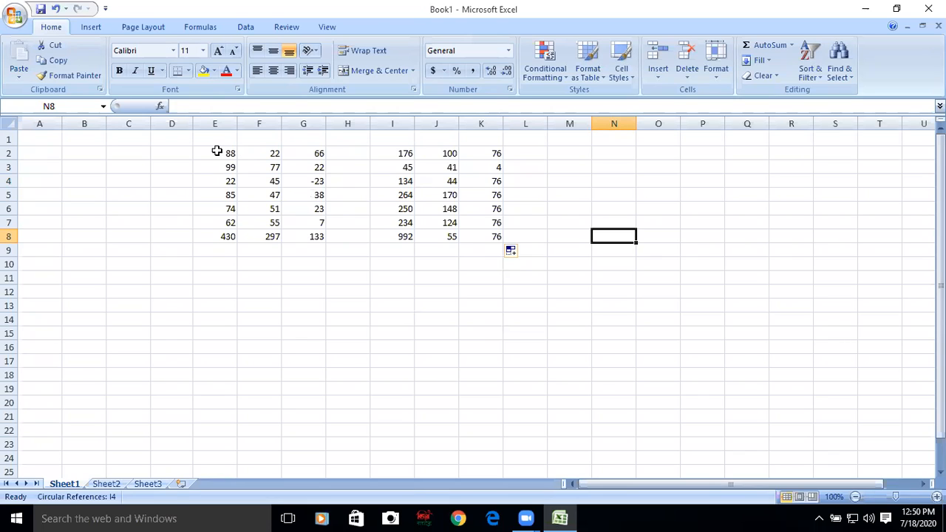
Step: Clear the contents of cells E2, E3 and E4
left_click_drag(216, 152, 493, 257)
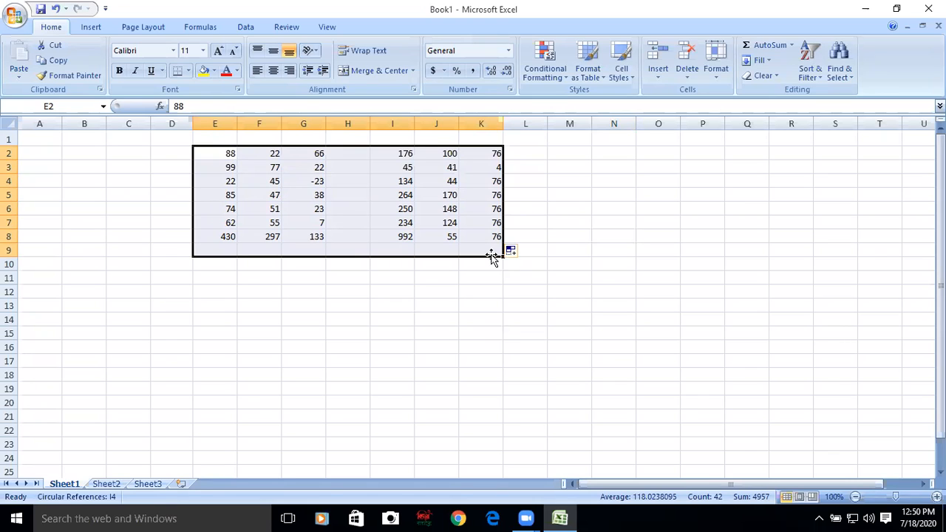
key("BackSpace")
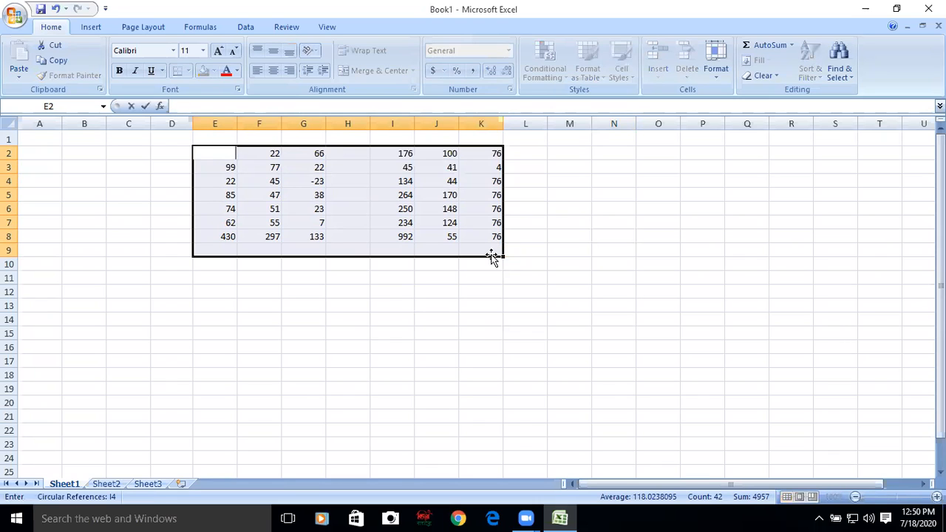
left_click(564, 284)
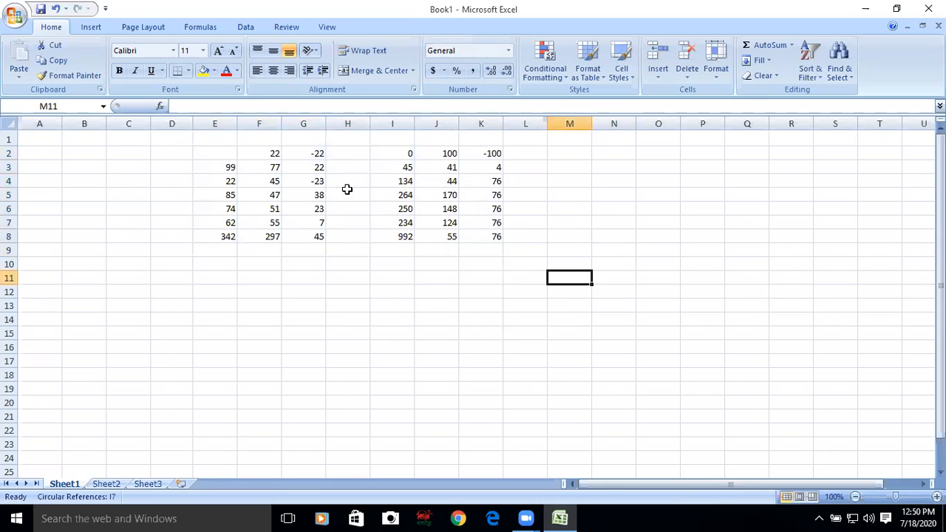
left_click(218, 168)
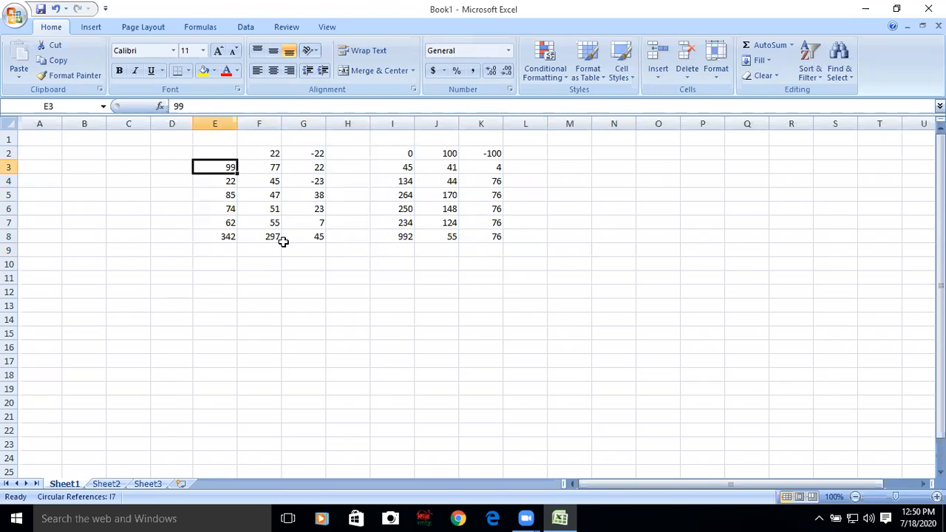
key("BackSpace")
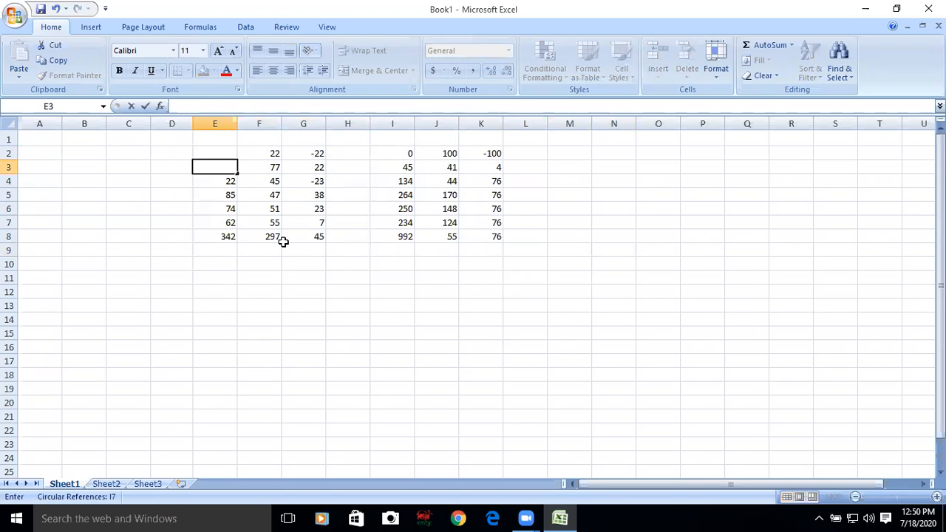
left_click(219, 181)
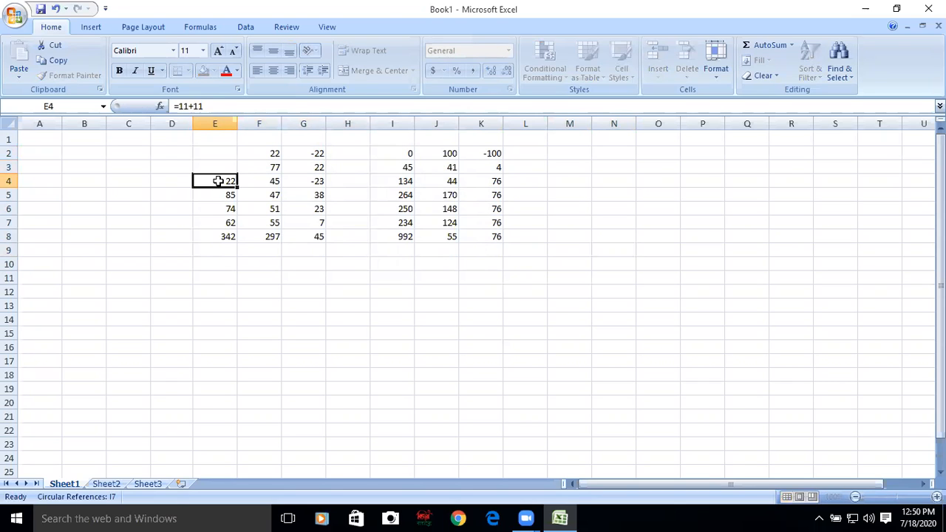
key("BackSpace")
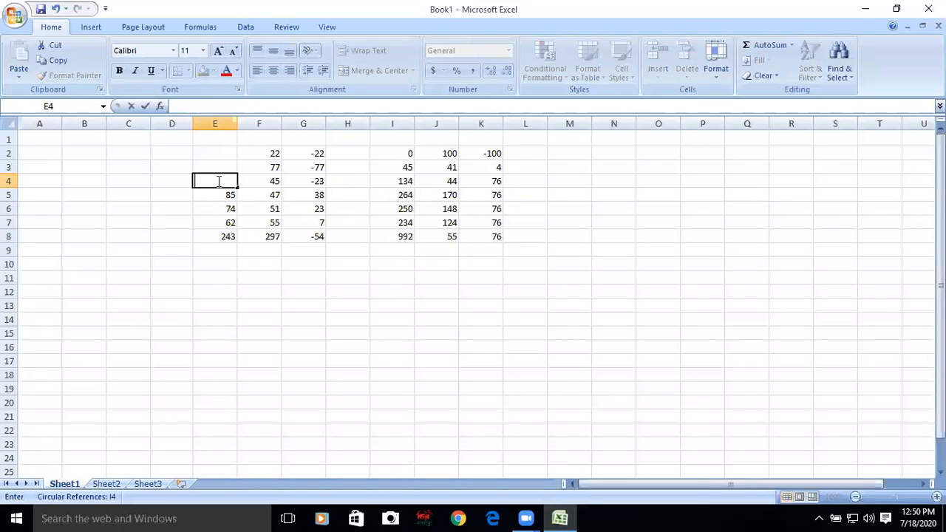
left_click(548, 329)
Step: Delete the cell range E2:K9, shifting the remaining cells left
left_click_drag(208, 152, 493, 249)
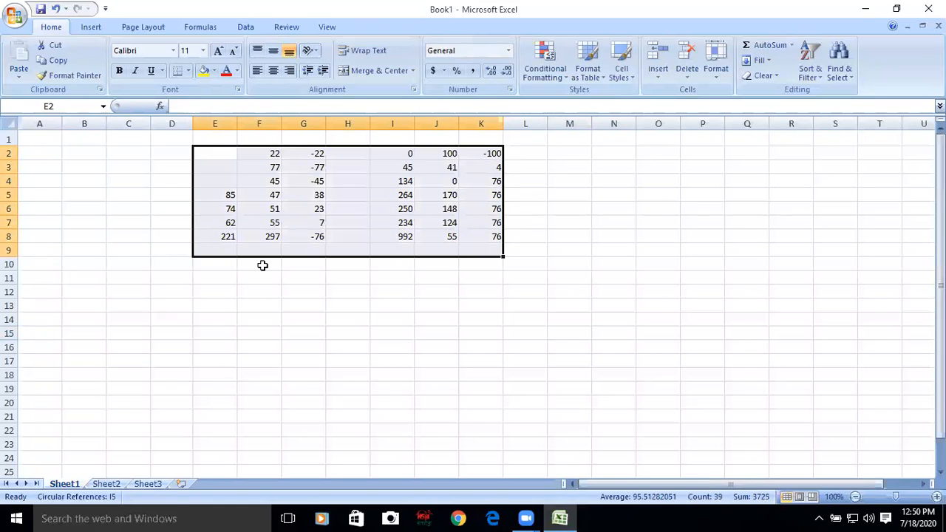
right_click(477, 192)
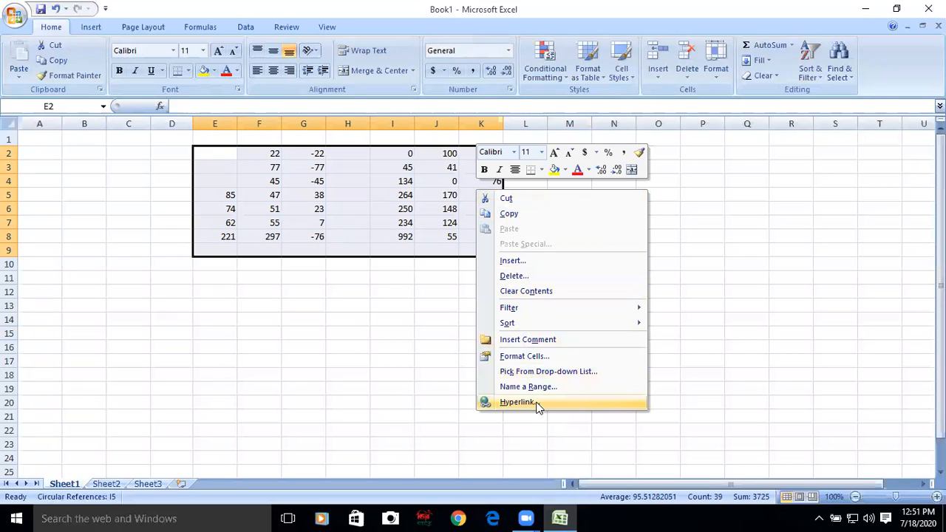
left_click(517, 275)
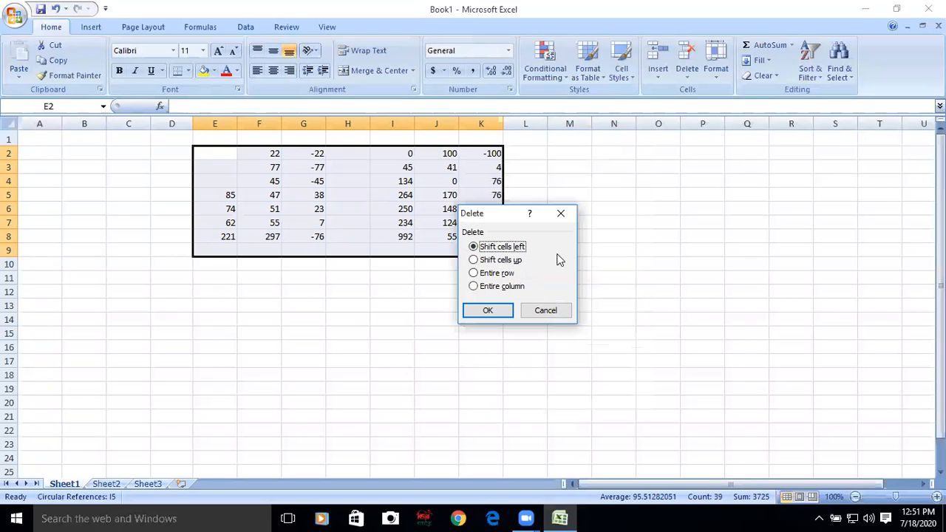
left_click(474, 313)
left_click(643, 309)
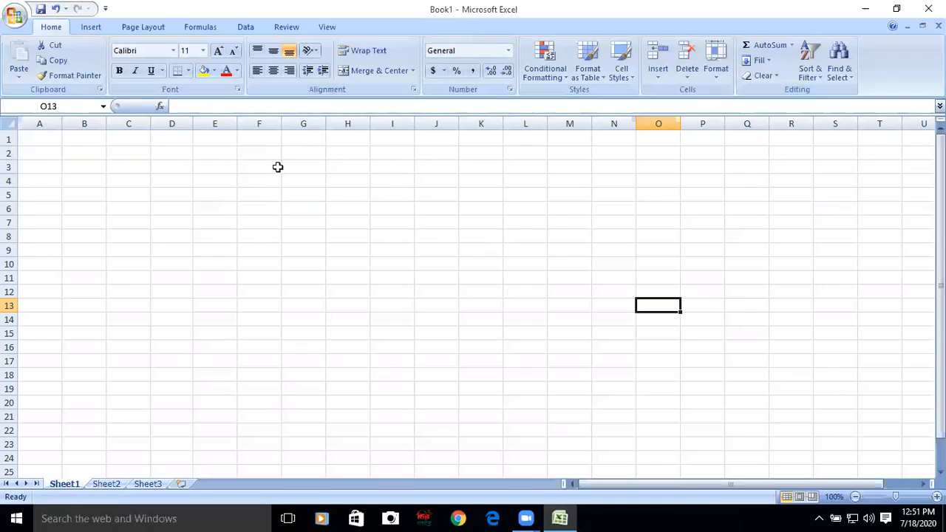
left_click(258, 153)
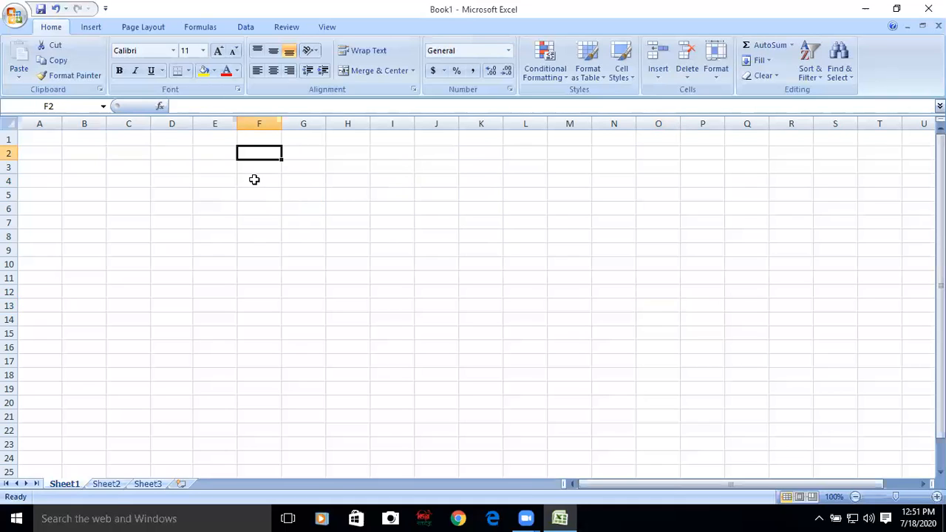
left_click(254, 180)
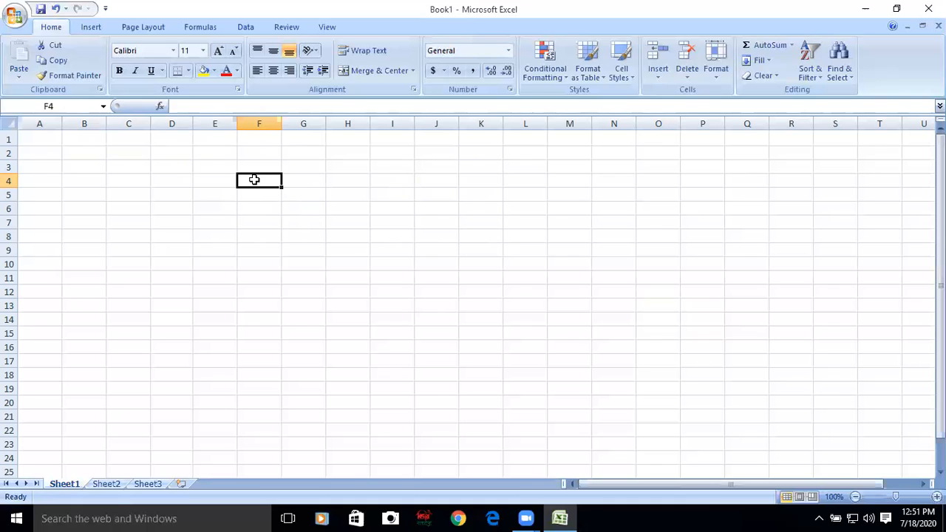
left_click(118, 171)
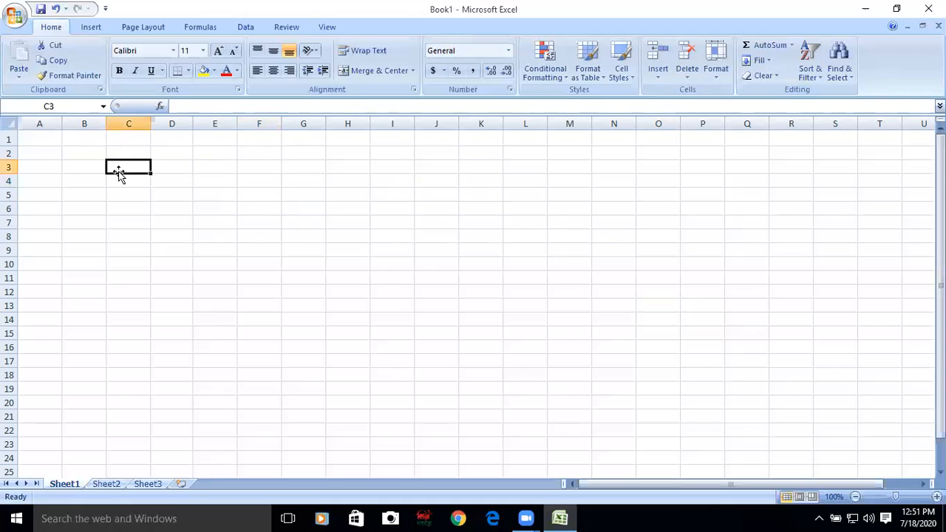
left_click(361, 180)
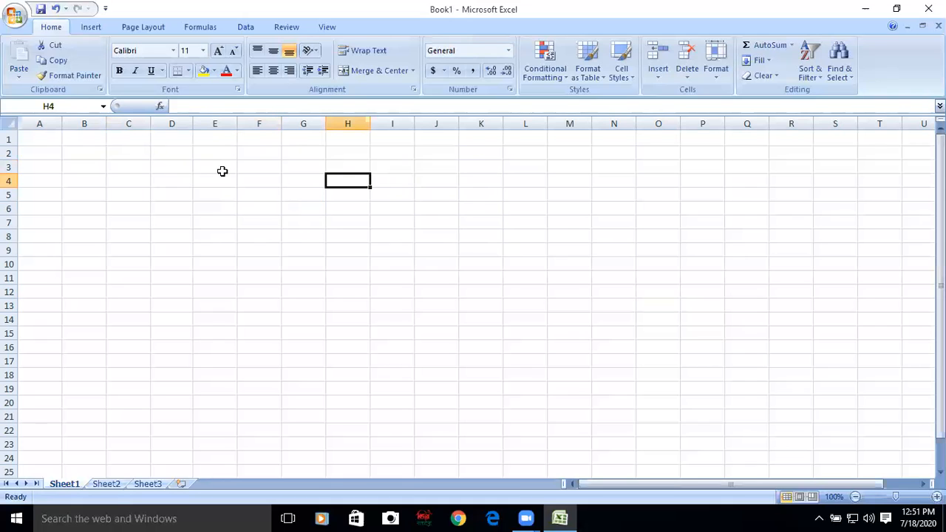
Step: Enter 8 in cell D3 and 8 in cell E3
left_click(183, 170)
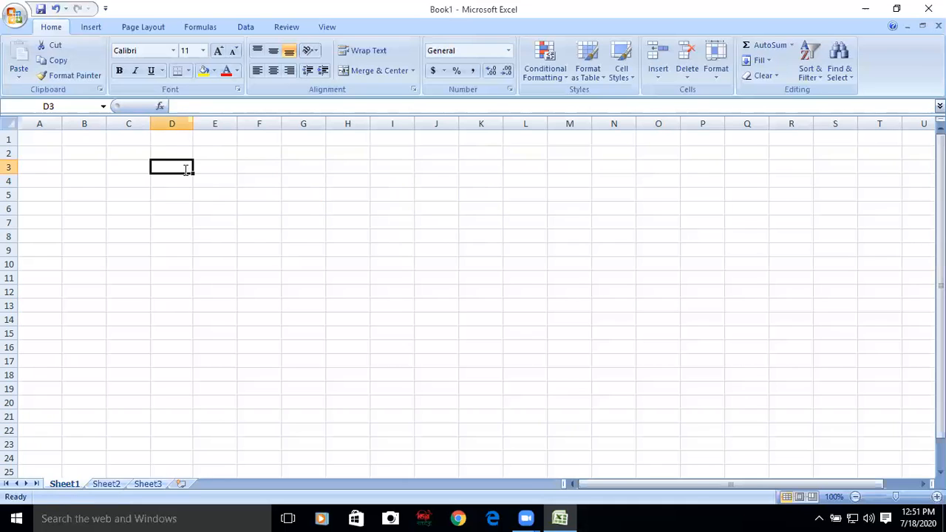
type("8")
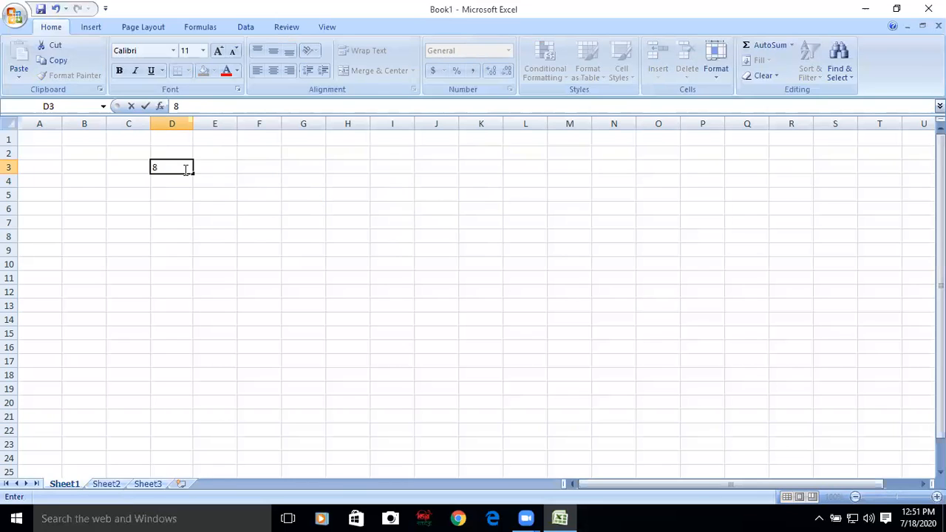
key("Tab")
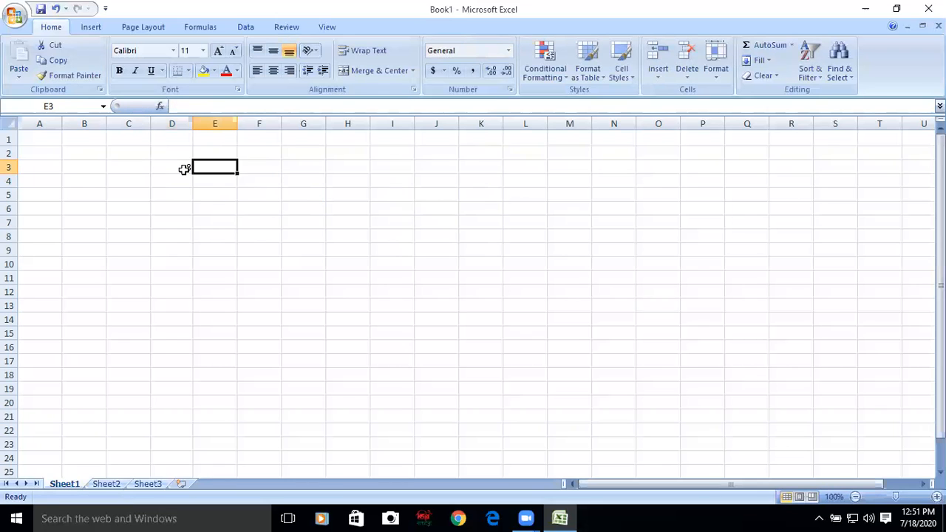
type("8")
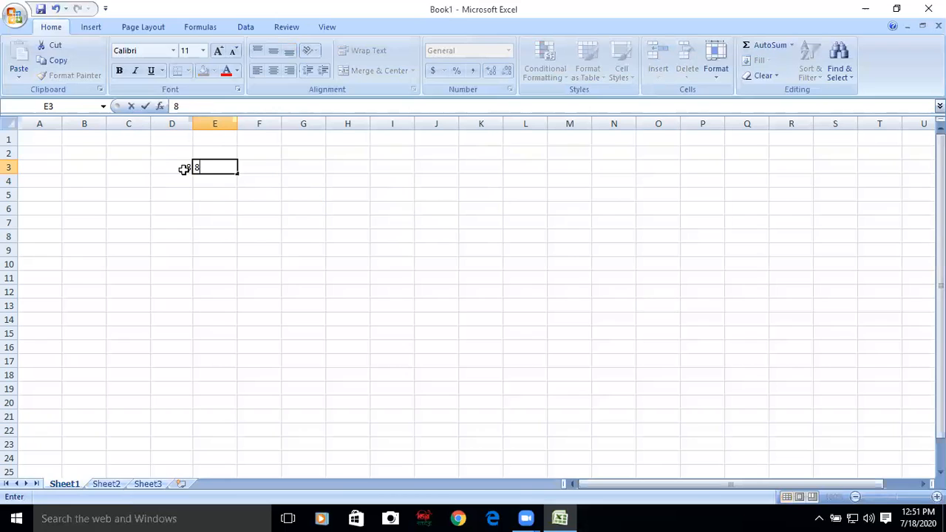
Step: Enter the multiplication formula =D3*E3 in cell F3
left_click(262, 163)
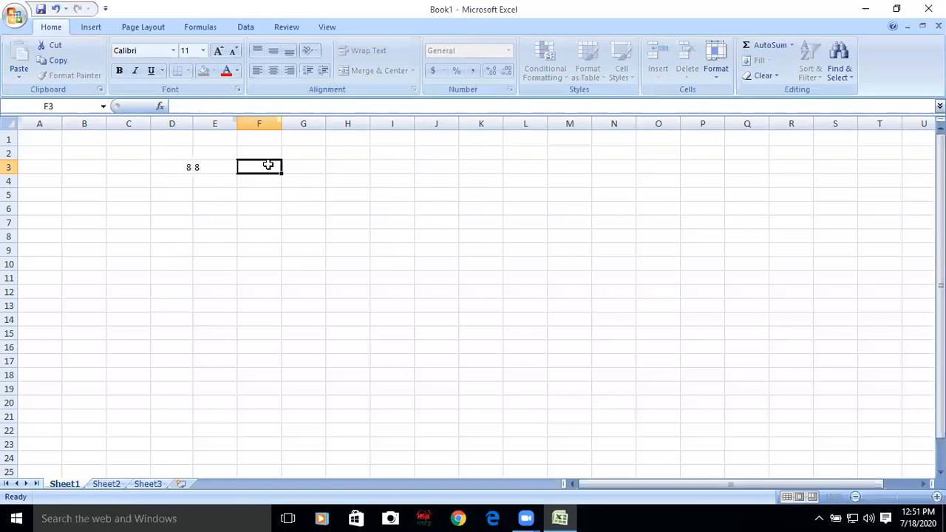
left_click(194, 107)
type("=")
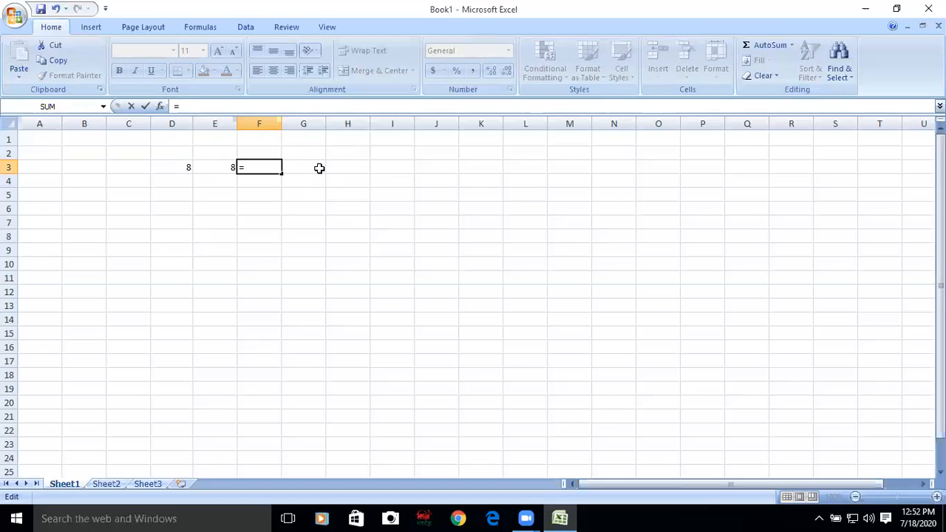
left_click(172, 166)
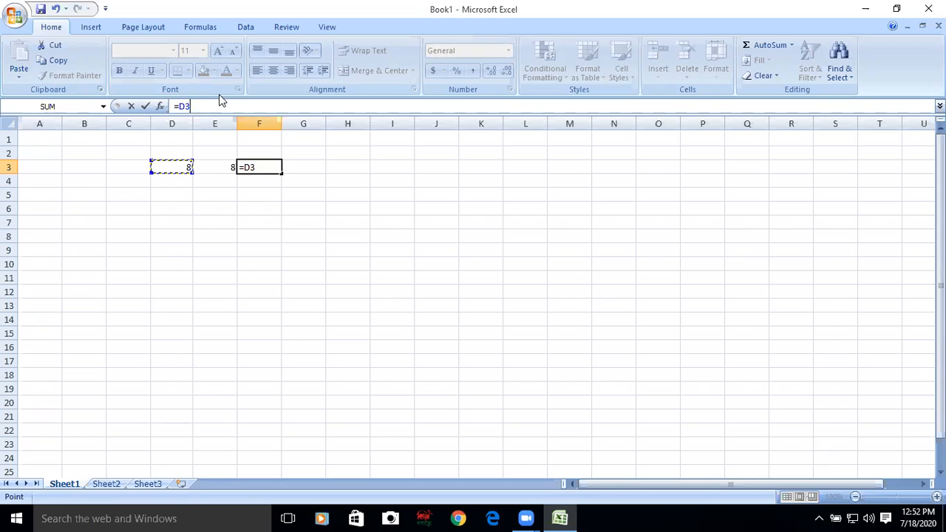
type("*")
left_click(214, 175)
left_click(227, 105)
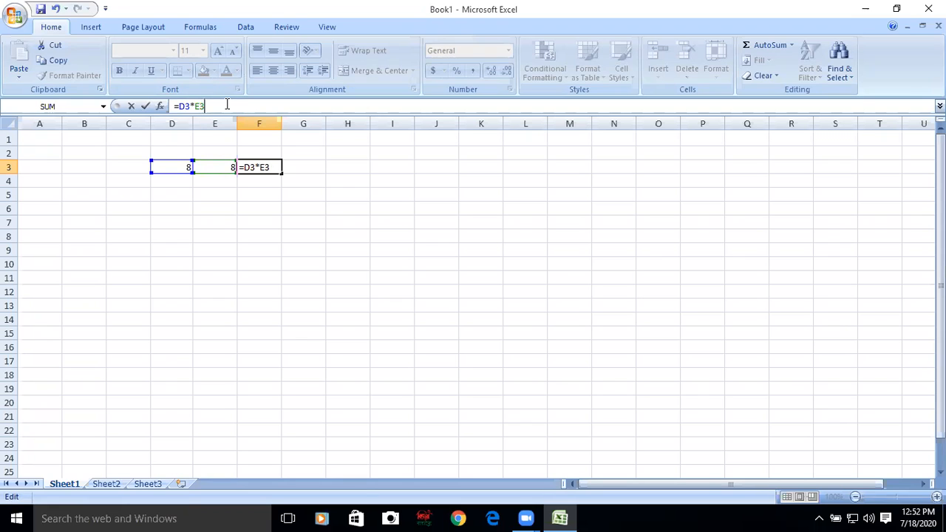
key("Return")
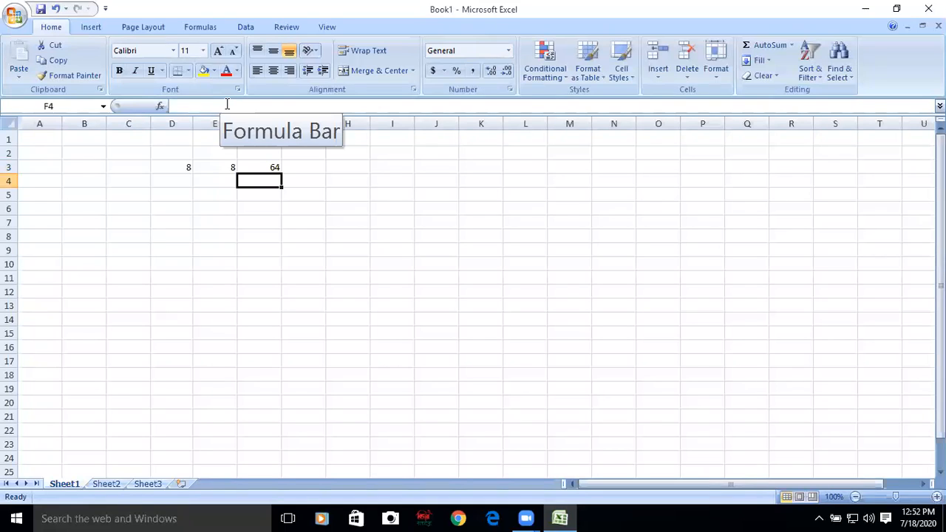
Step: Enter the values 4, 5, 7, 8, 9, 7 and 8 down cells D4 to D10
left_click(167, 181)
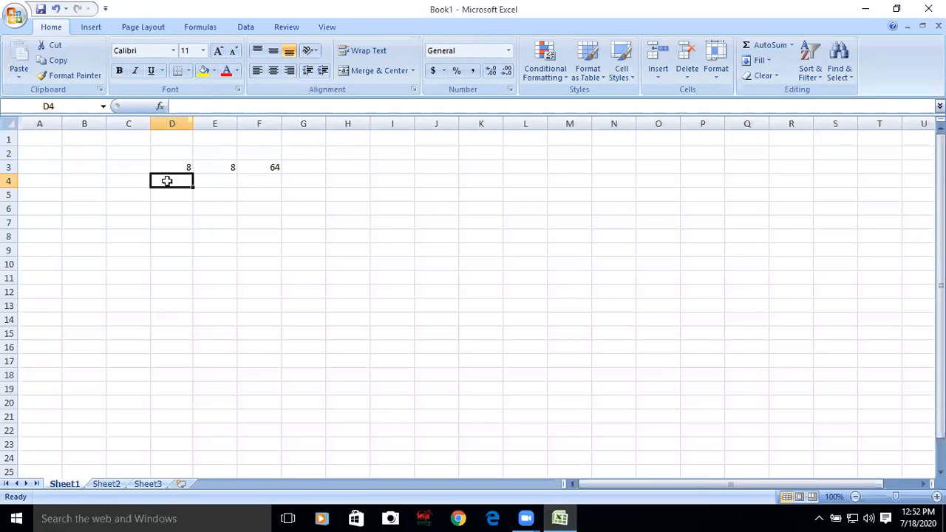
type("4")
key("Return")
type("5")
key("Return")
type("7")
key("Return")
type("8")
key("Return")
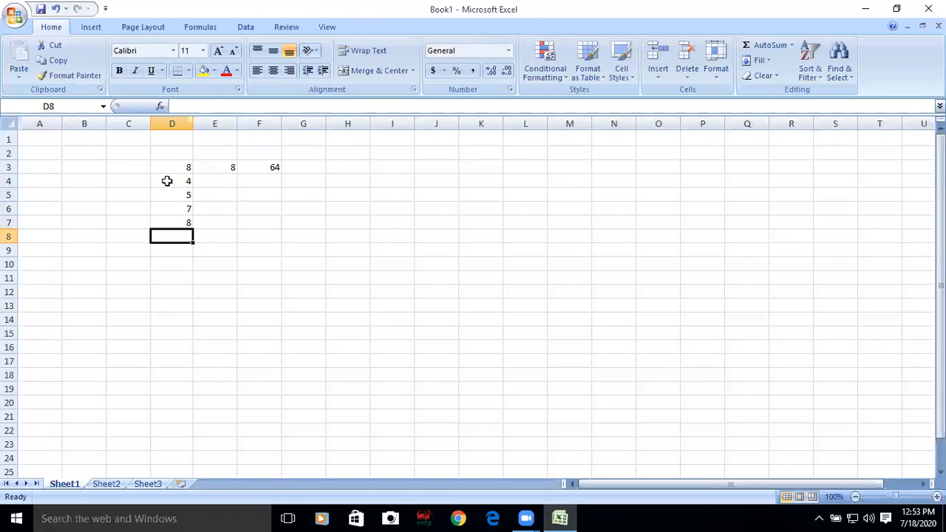
type("9")
key("Return")
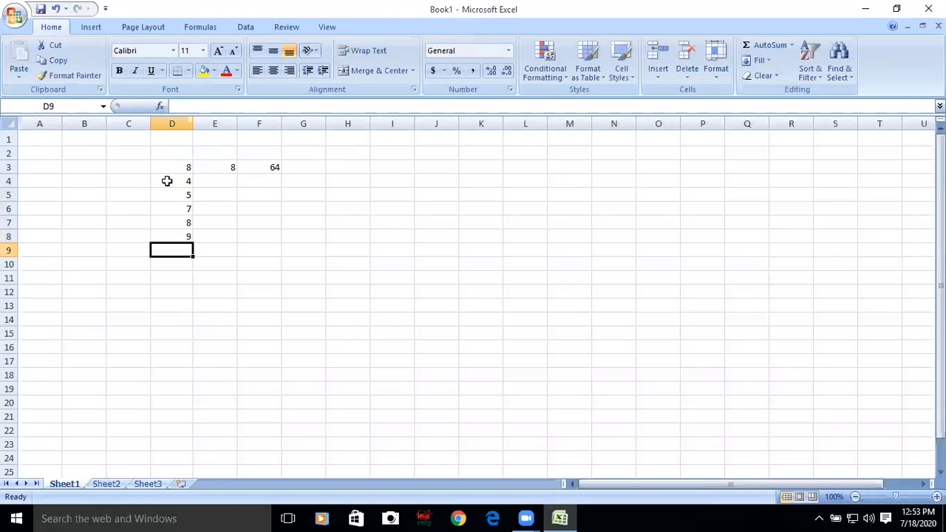
type("7")
key("Return")
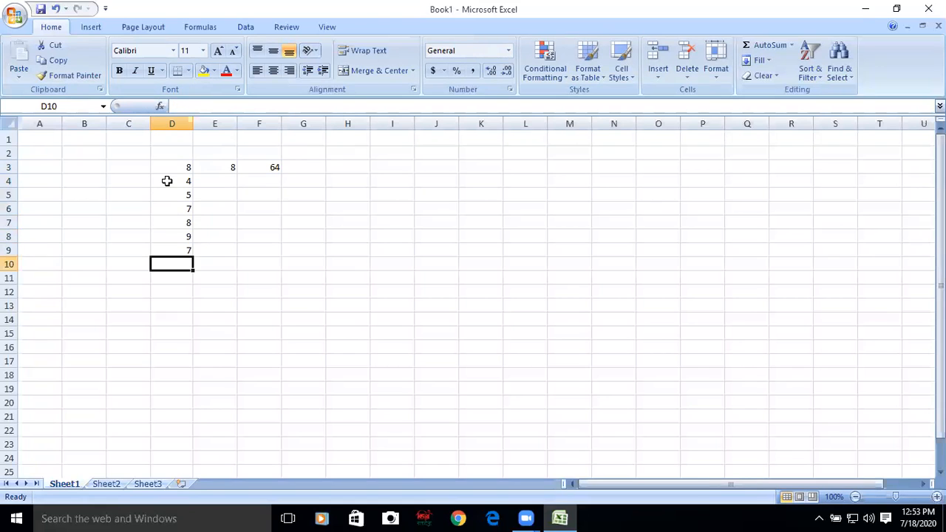
type("8")
key("Tab")
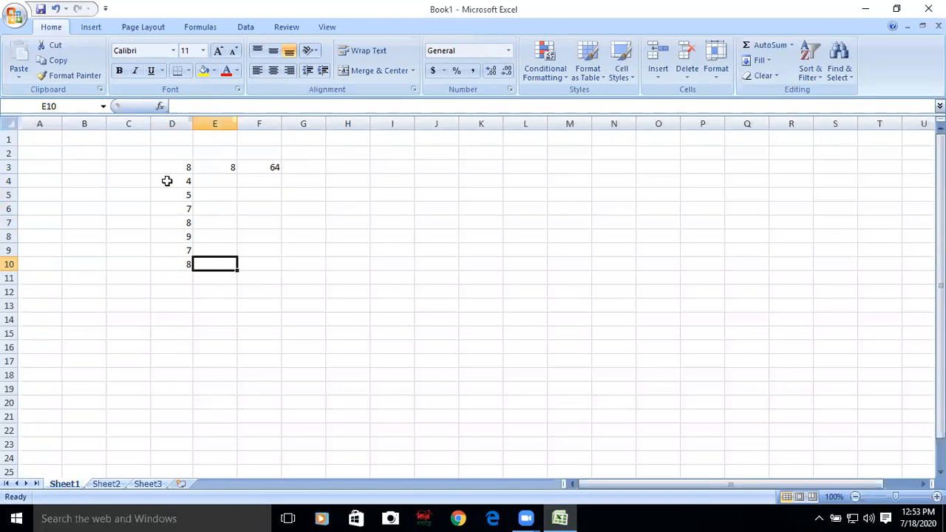
Step: Fill in cells E10 up to E4 with the values 6, 5, 8, 7, 2, 6 and 7
type("6")
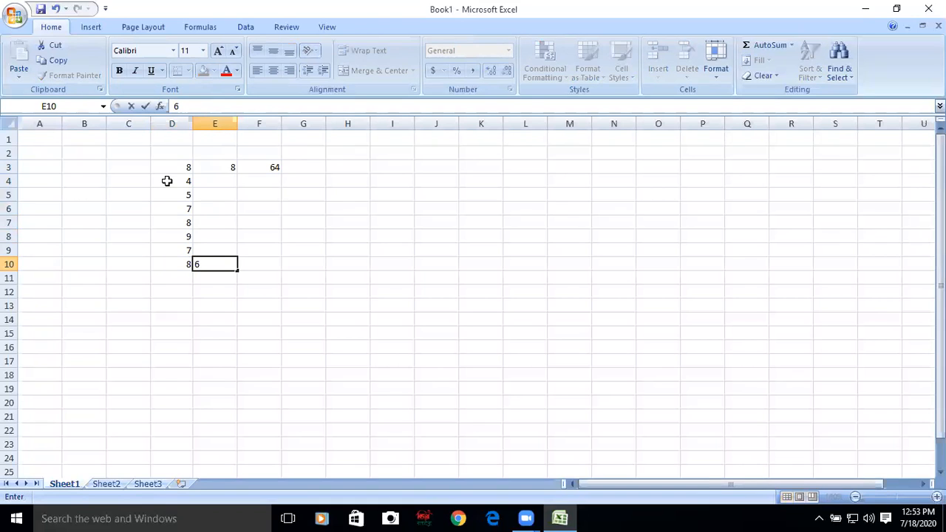
key("Up")
type("5")
key("Up")
type("8")
key("Up")
type("7")
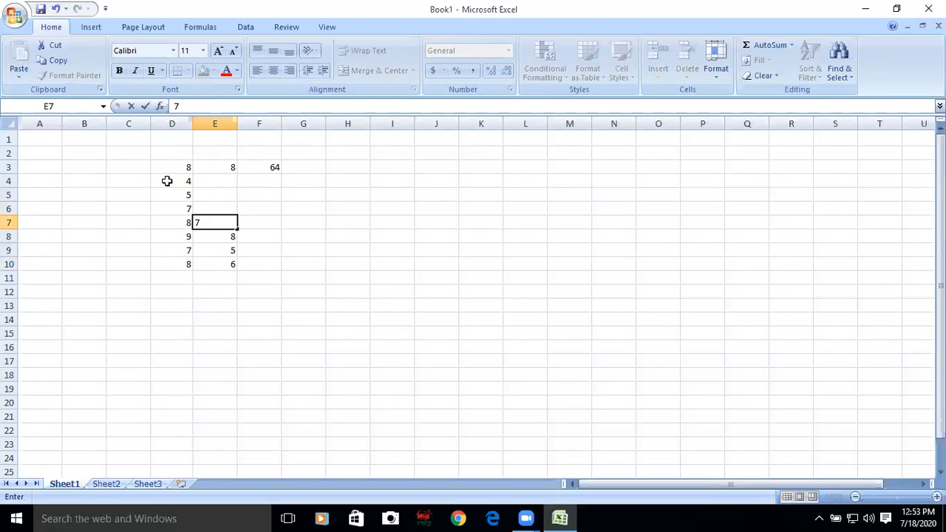
key("Up")
type("2")
key("Up")
type("6")
key("Up")
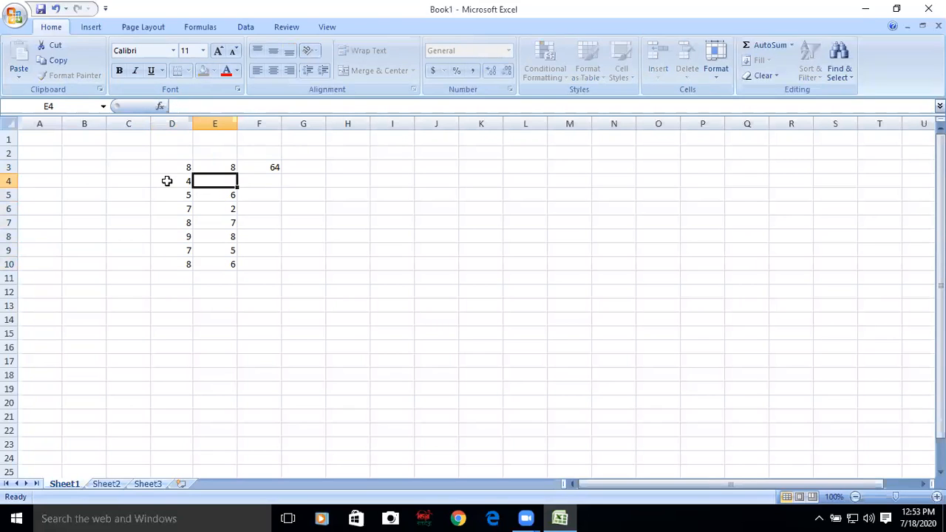
type("7")
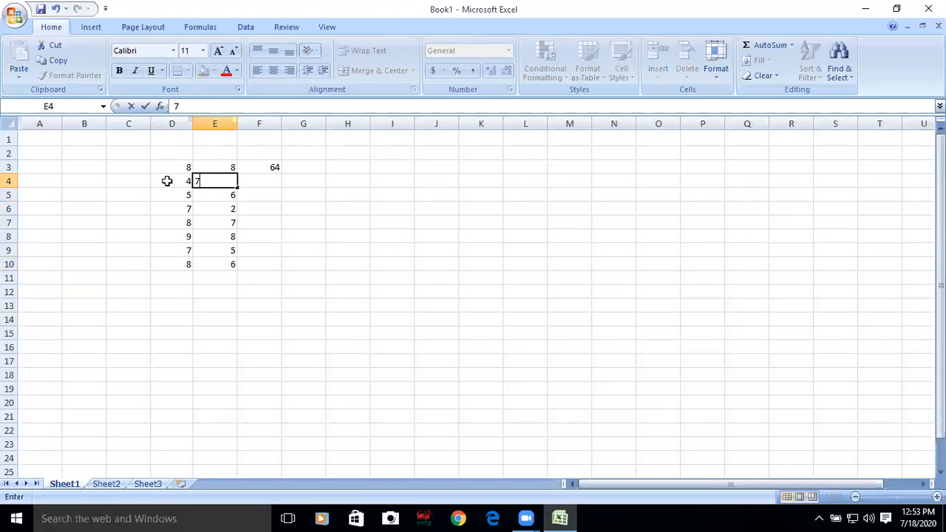
Step: Fill the multiplication formula from cell F3 down to F10
left_click(263, 170)
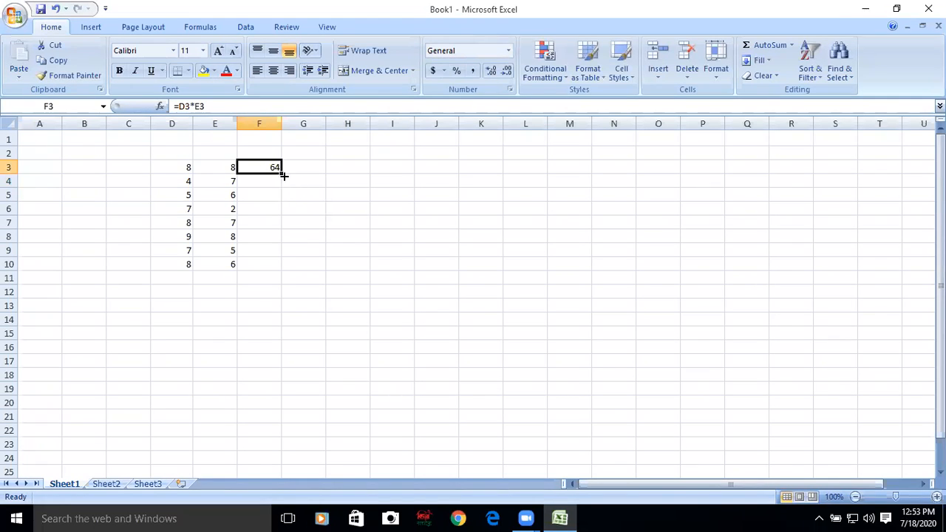
left_click_drag(282, 173, 270, 267)
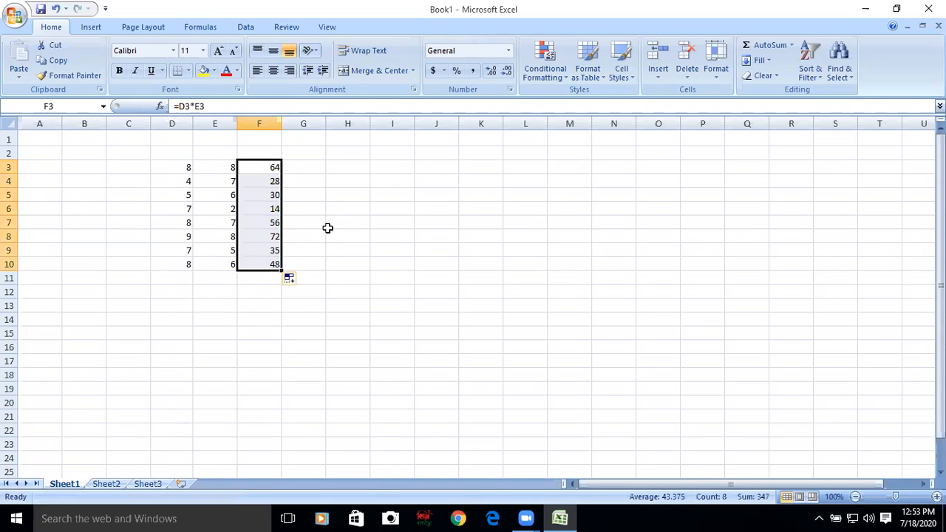
left_click(398, 172)
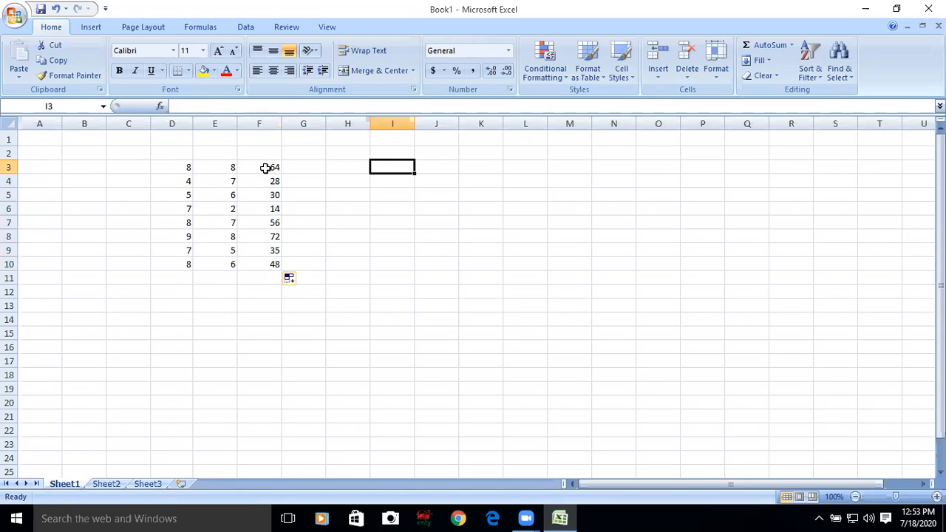
Step: Delete the multiplication results in F3:F10, shifting the remaining cells left
left_click_drag(266, 170, 274, 257)
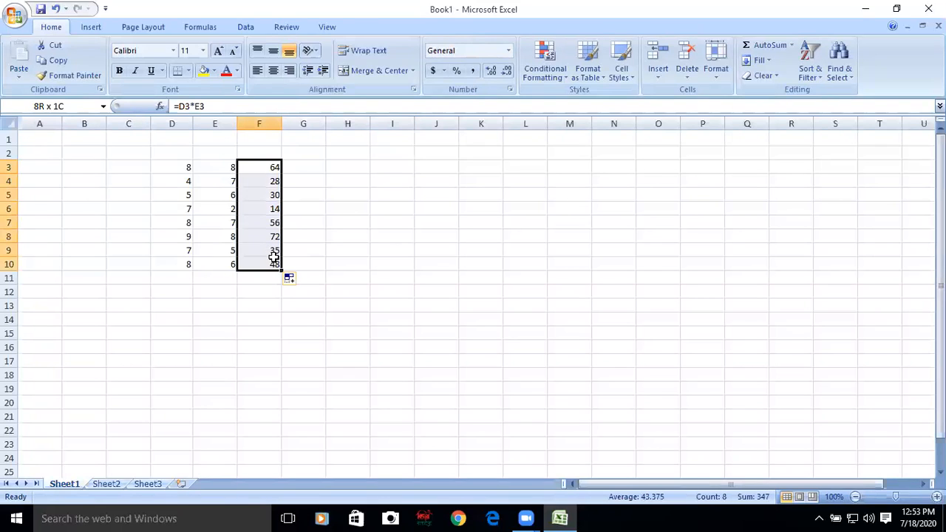
right_click(268, 251)
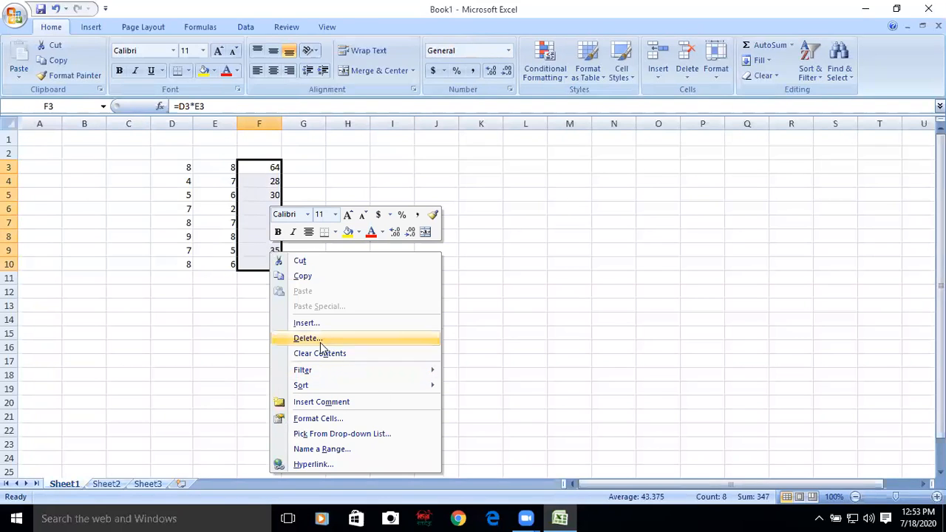
left_click(298, 339)
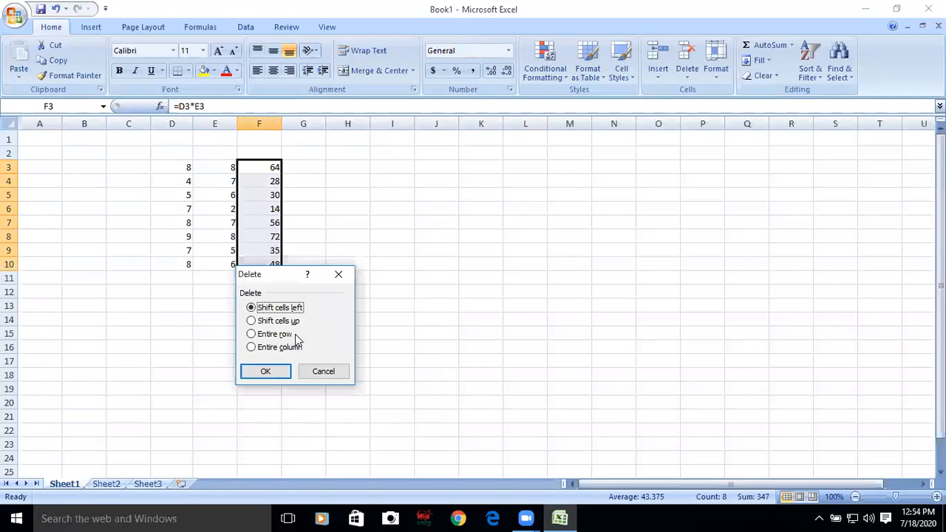
left_click(265, 371)
left_click(363, 264)
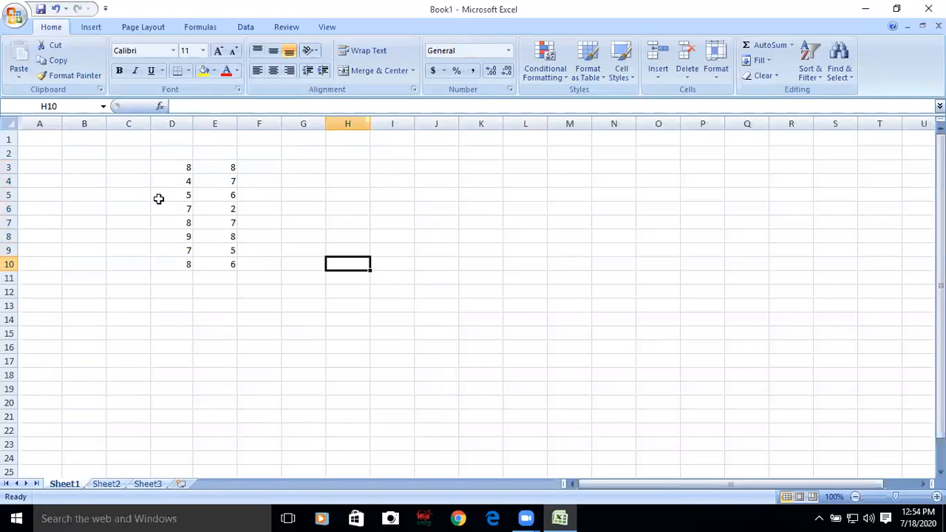
Step: Enter the division formula =D3/E3 in cell F3
left_click(267, 168)
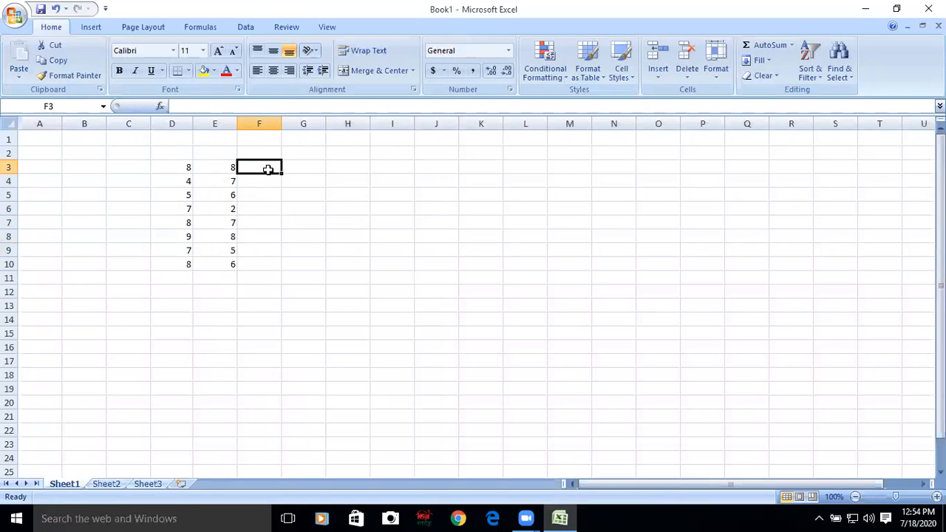
left_click(188, 107)
type("=")
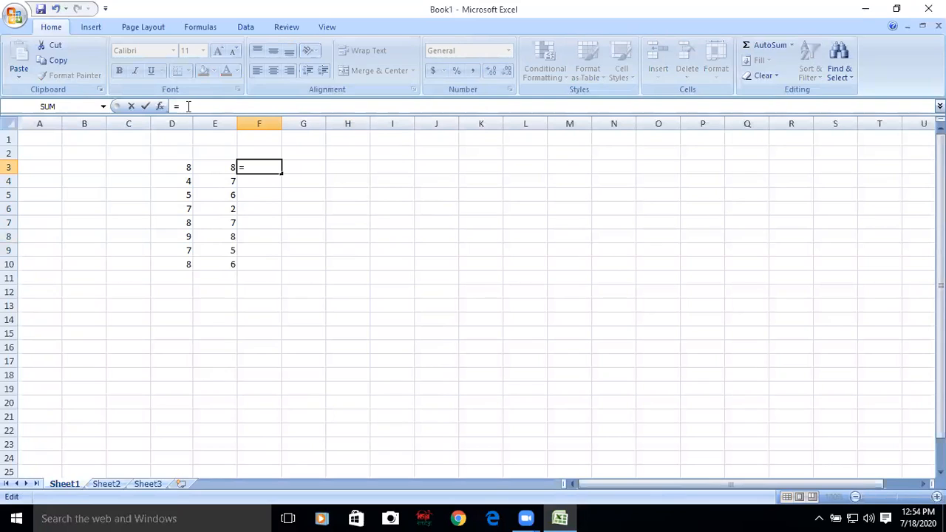
left_click(176, 168)
type("/")
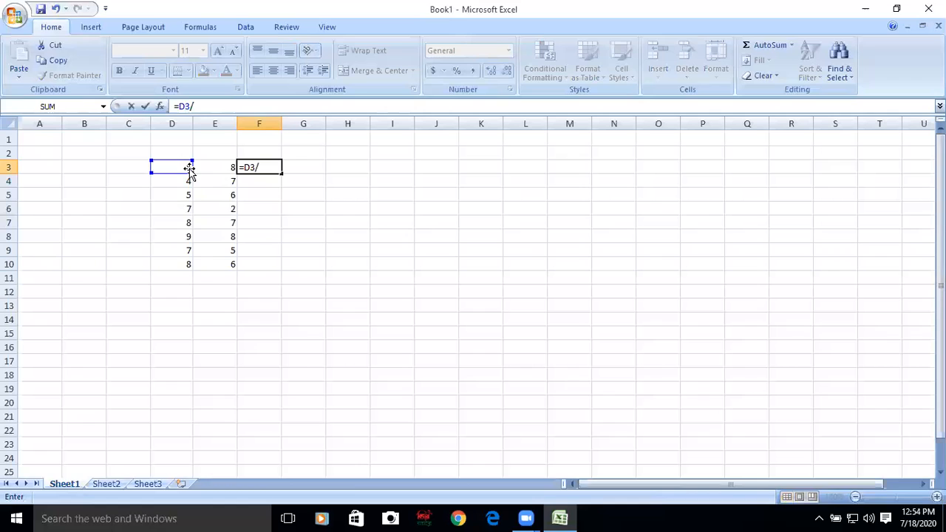
left_click(210, 170)
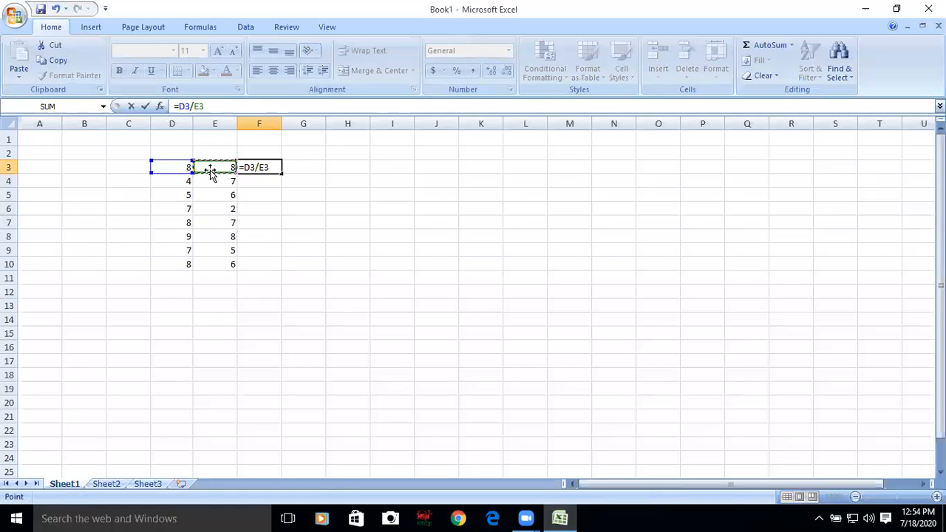
left_click(224, 109)
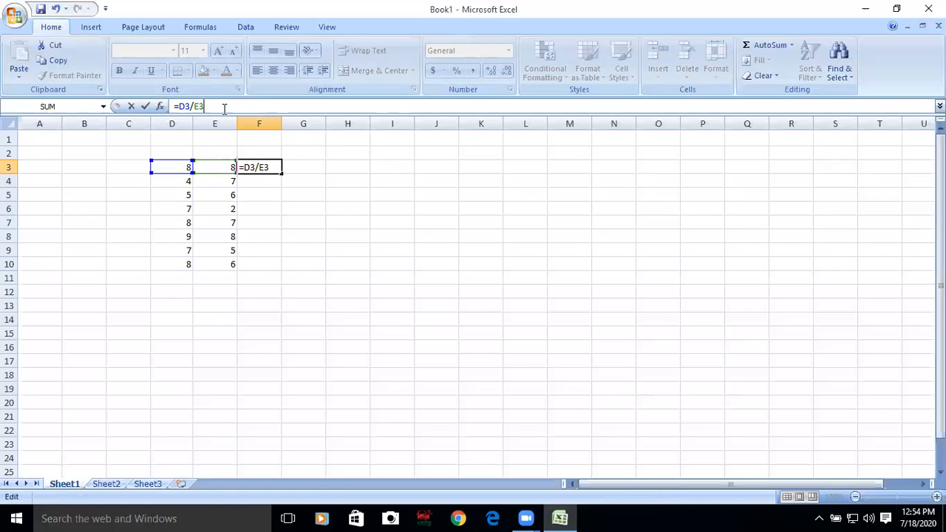
key("Return")
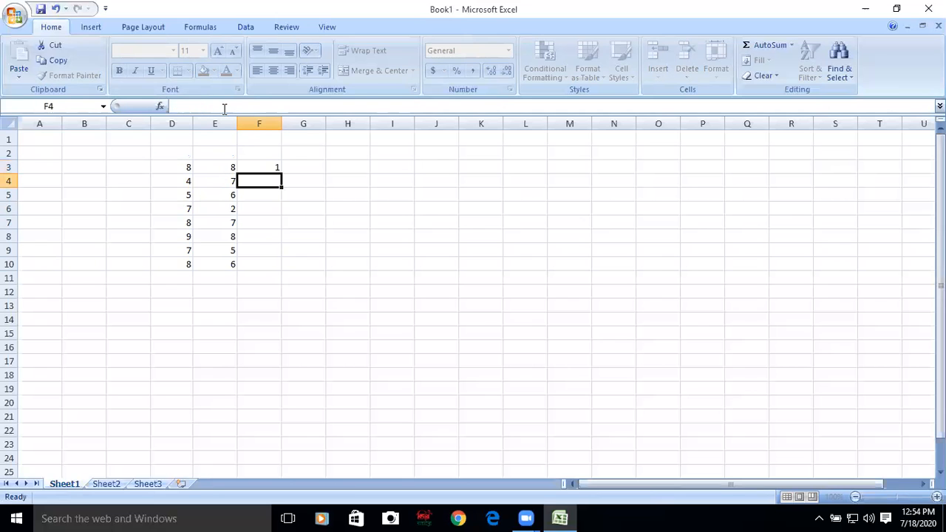
Step: Fill the division formula from cell F3 down to F10
left_click(272, 165)
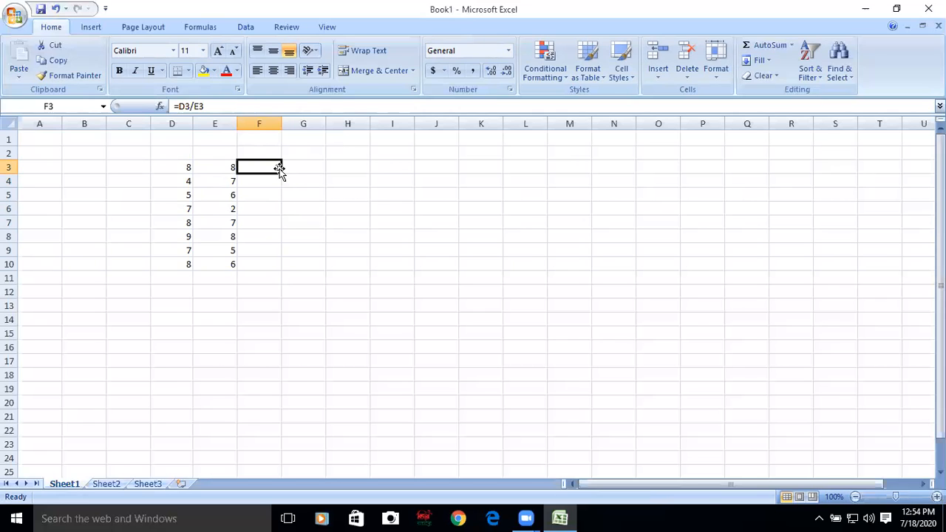
left_click_drag(280, 172, 279, 274)
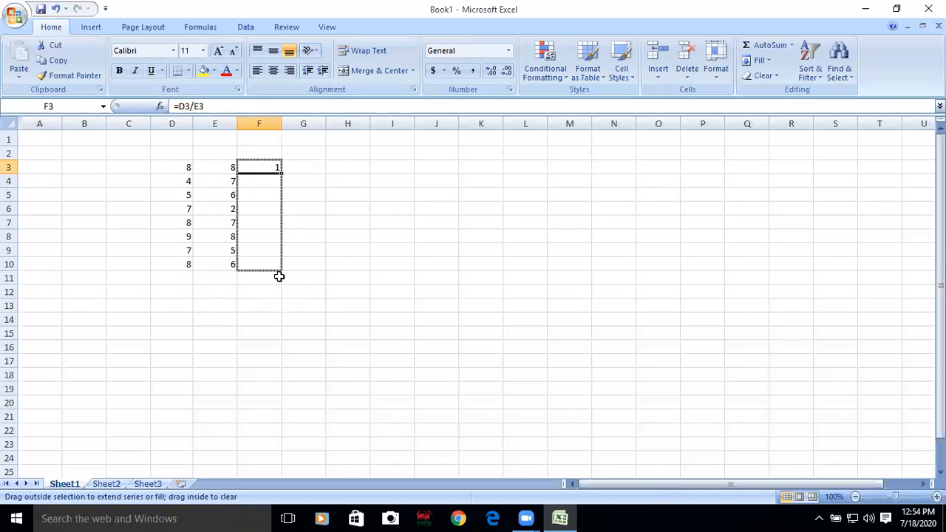
left_click(407, 172)
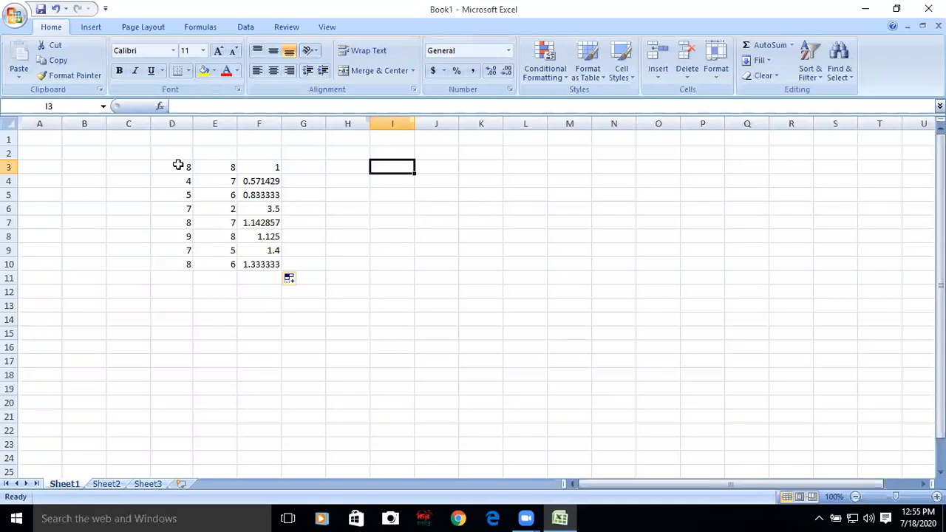
Step: Move the numbers in D3:D10 to I2:I9 and widen column I to nearly three times its width
left_click_drag(179, 165, 183, 269)
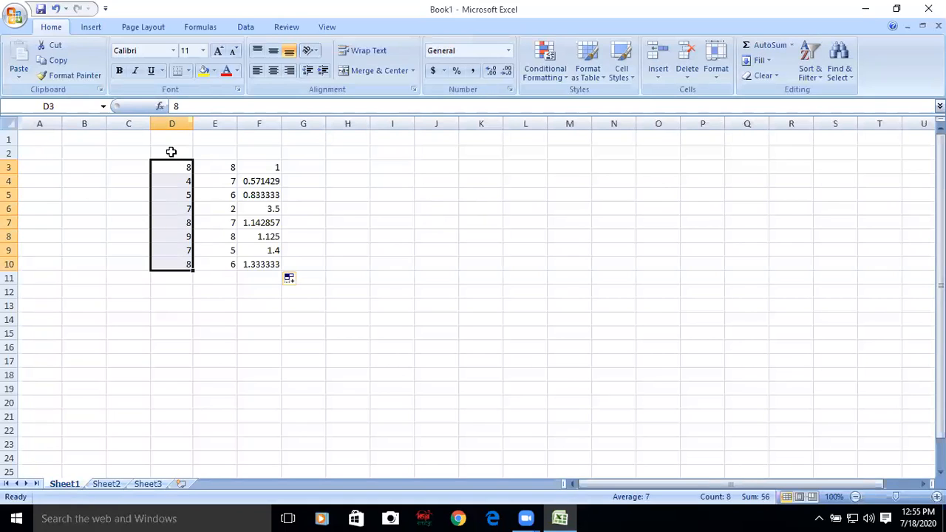
left_click_drag(171, 157, 392, 152)
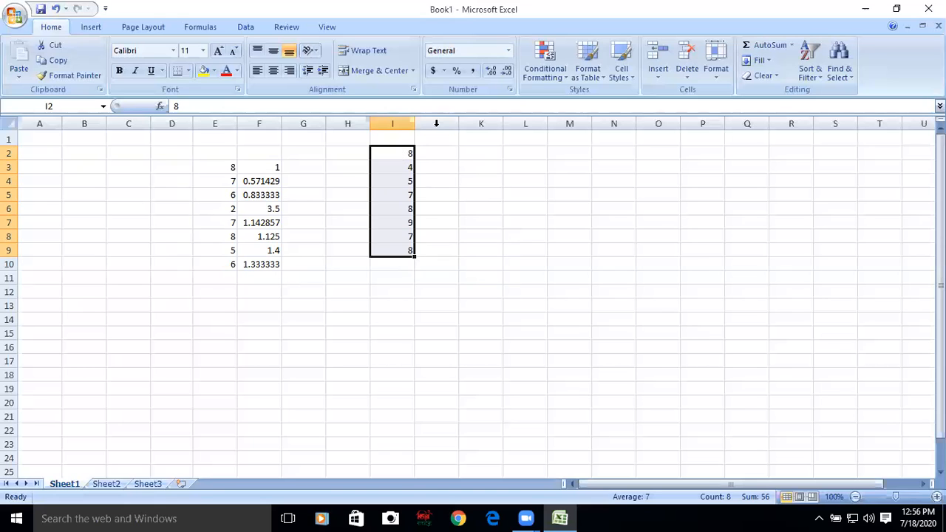
left_click_drag(414, 124, 489, 124)
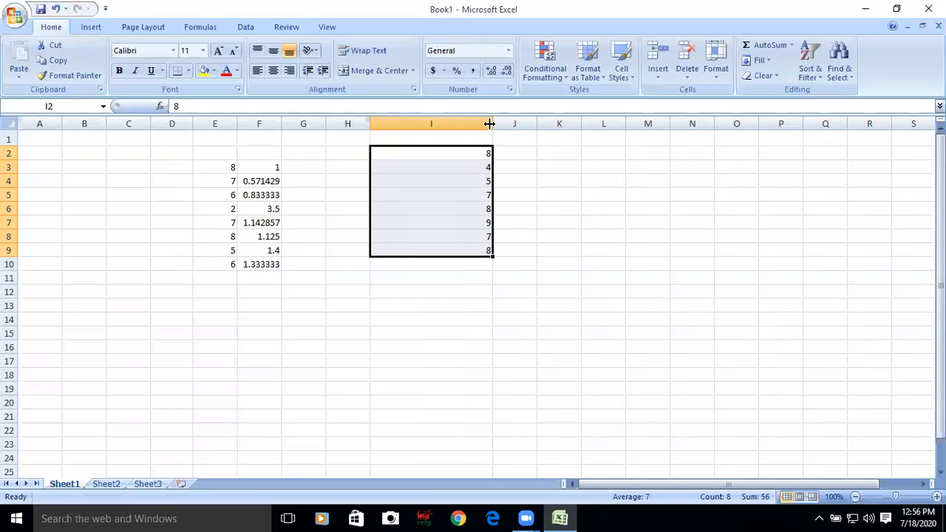
Step: Enter the formula =AVERAGE(I2:I9) in cell I10, below the column of numbers
left_click(457, 263)
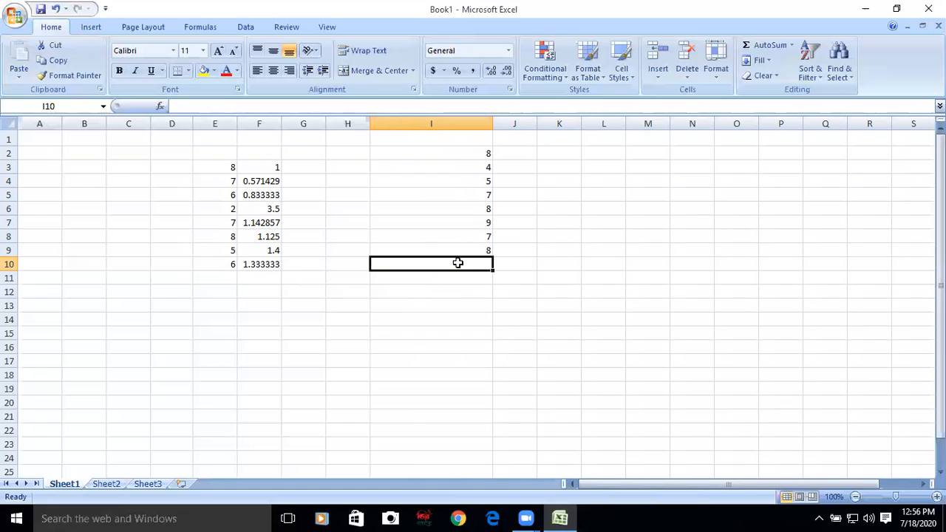
type("=")
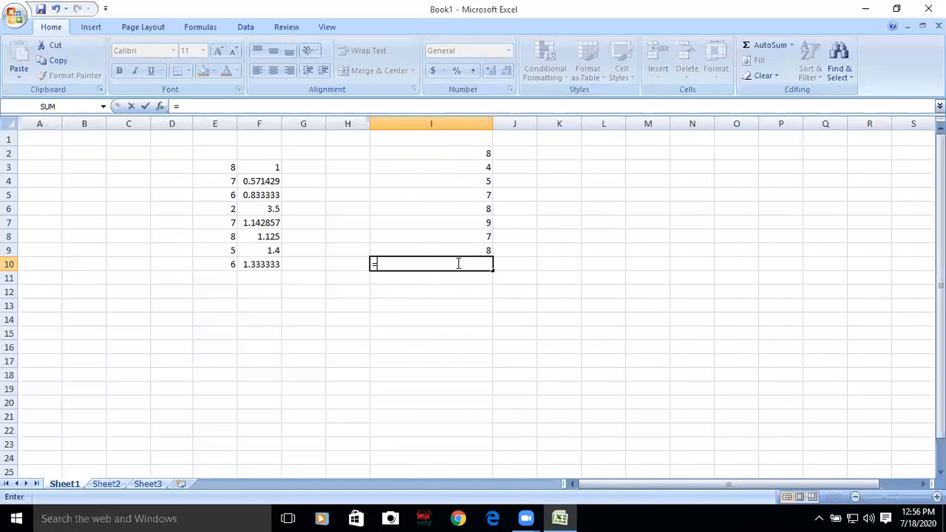
type("A")
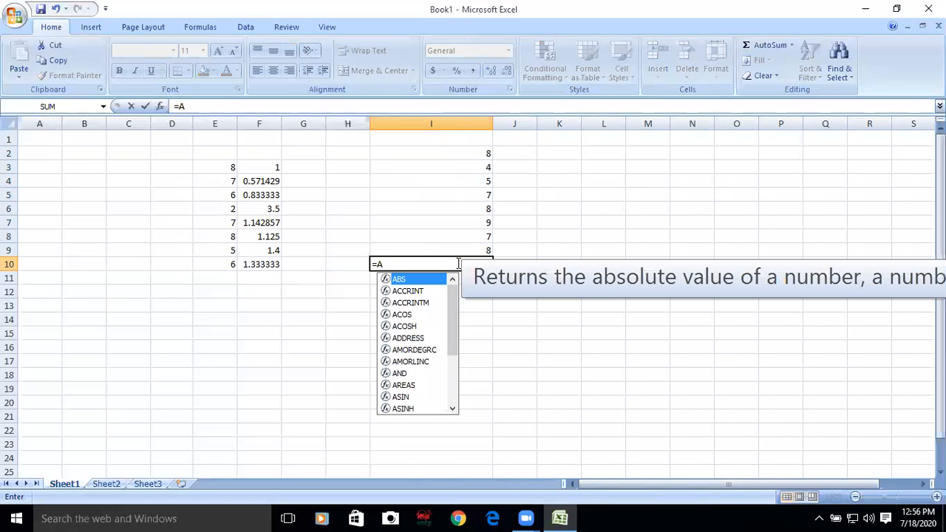
left_click(459, 264)
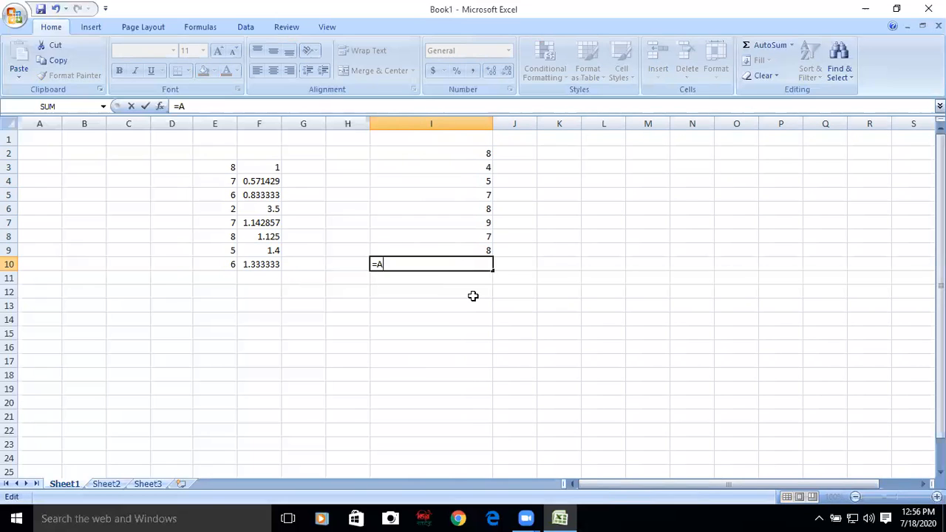
type("v")
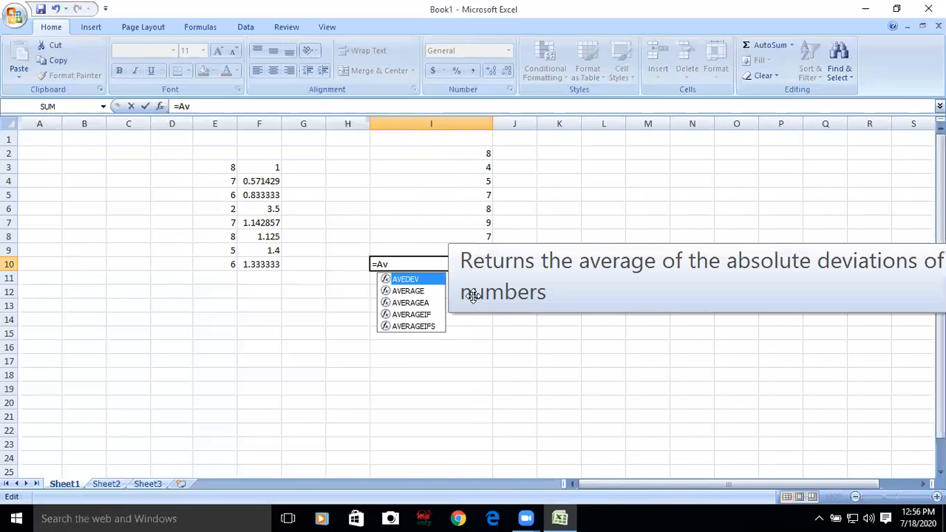
left_click(411, 291)
double_click(411, 291)
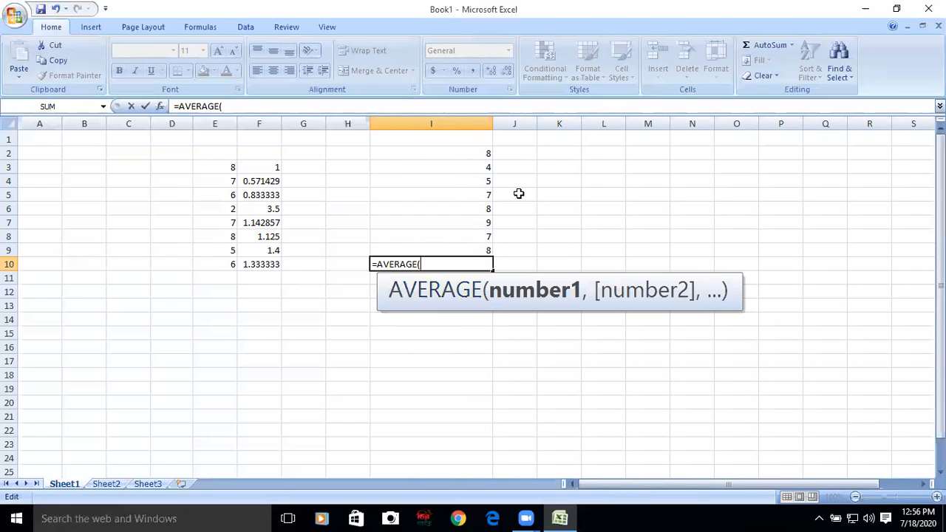
left_click(462, 151)
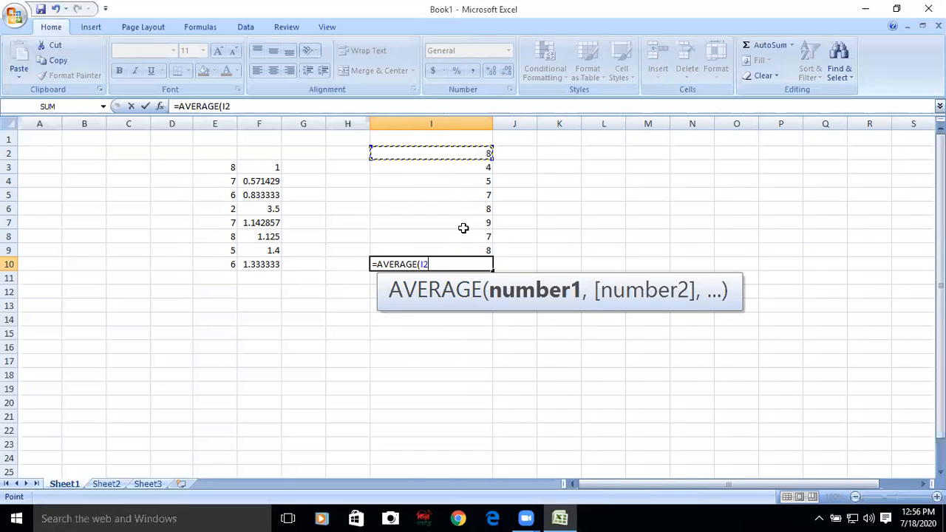
key("F8")
left_click(454, 249)
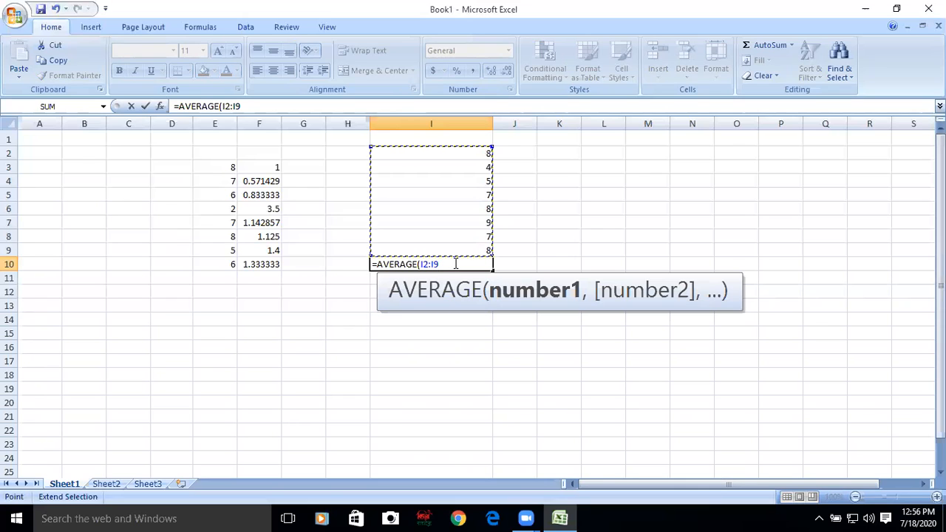
type(")")
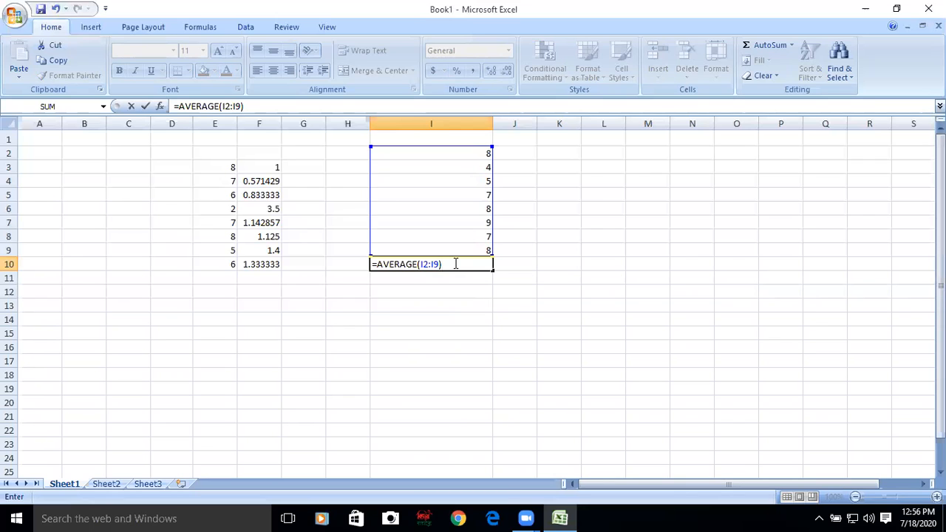
key("Return")
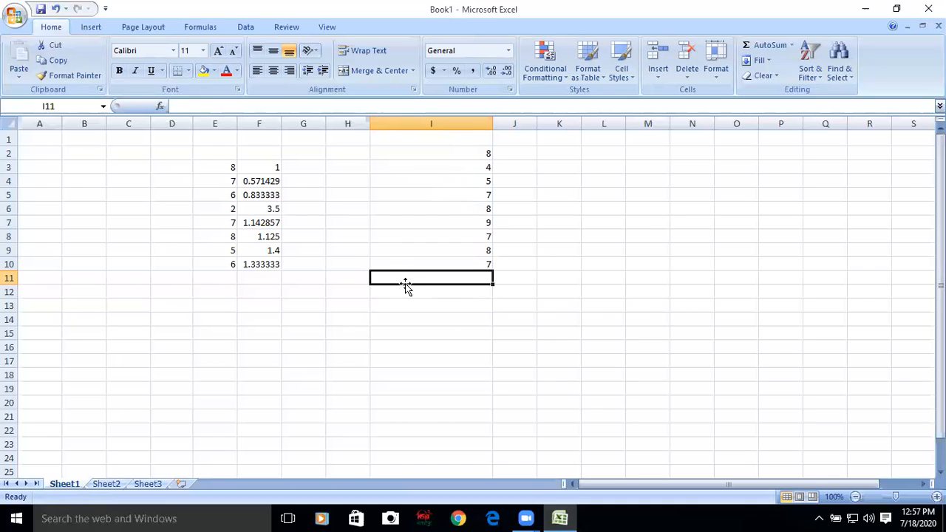
Step: Enter the formula =max(I2:I10) in cell I11 to find the largest value
left_click(198, 105)
type("=")
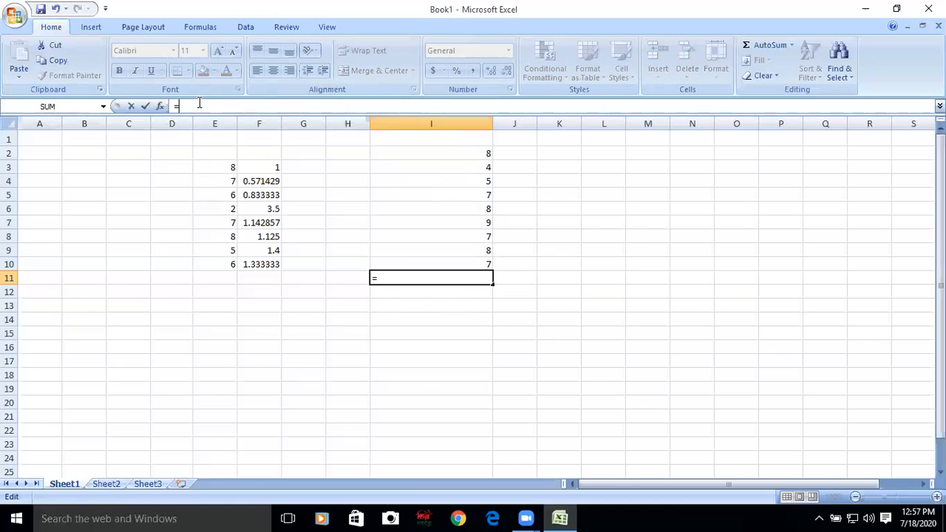
type("m")
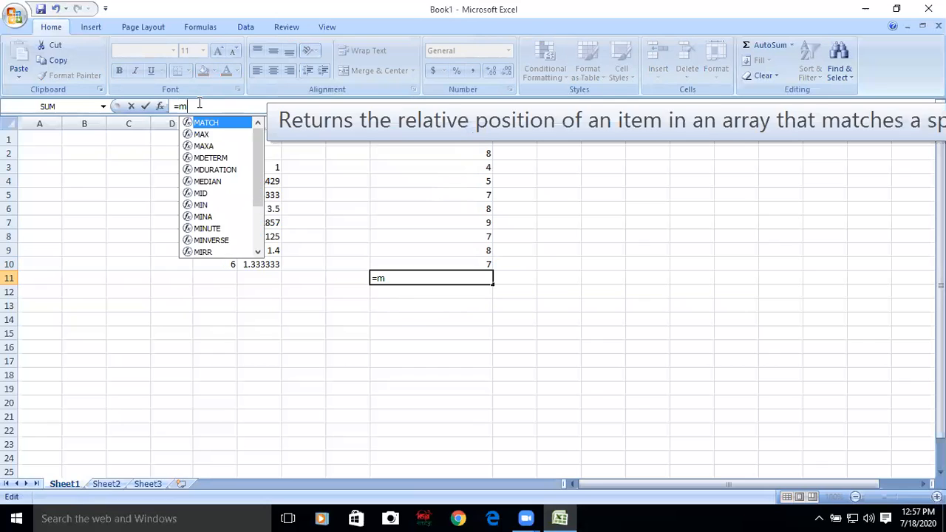
type("ax")
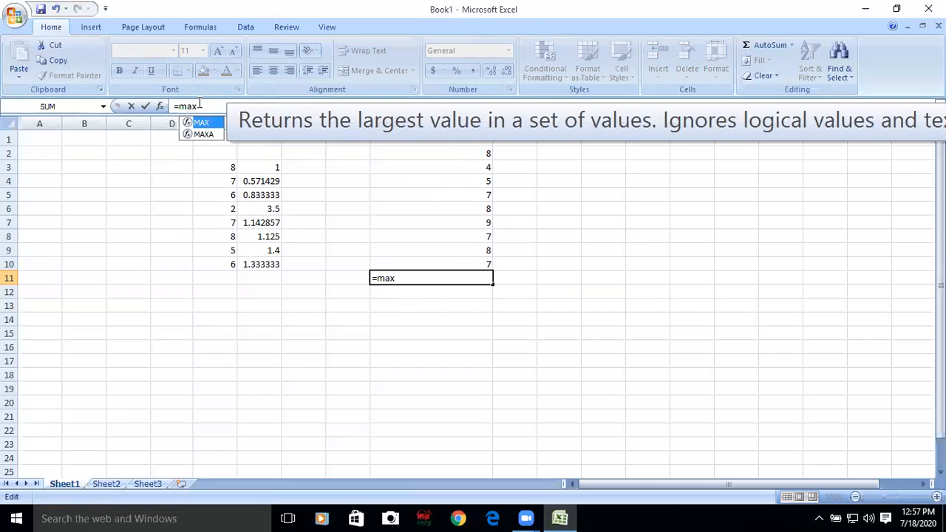
type("(")
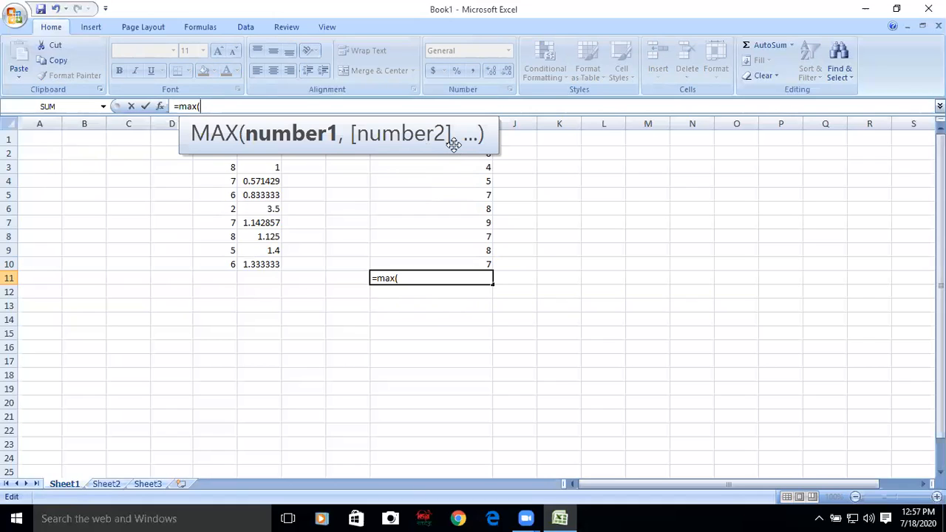
left_click_drag(453, 145, 426, 143)
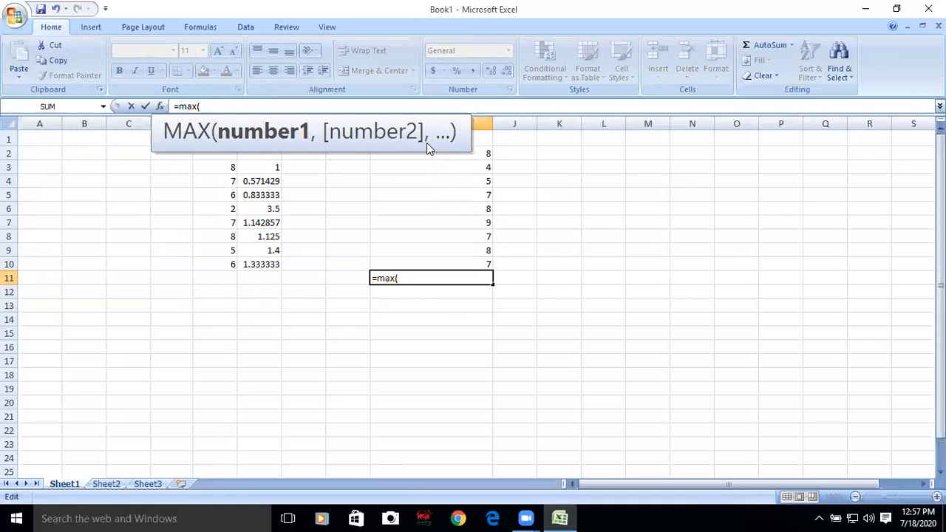
left_click(484, 152)
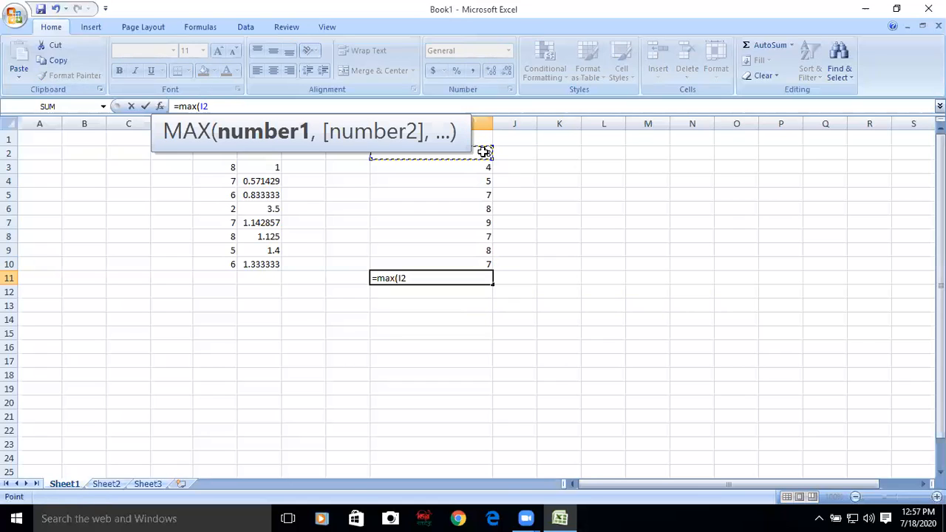
key("F8")
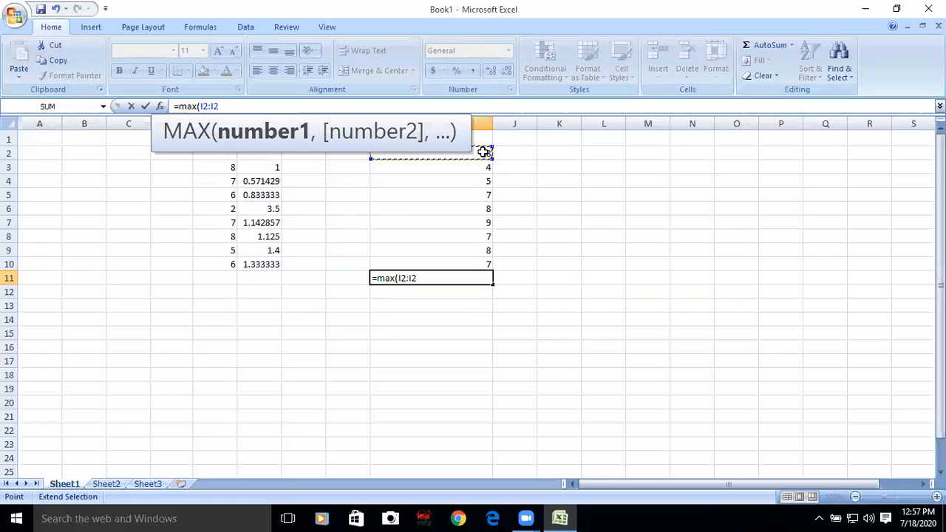
left_click(466, 264)
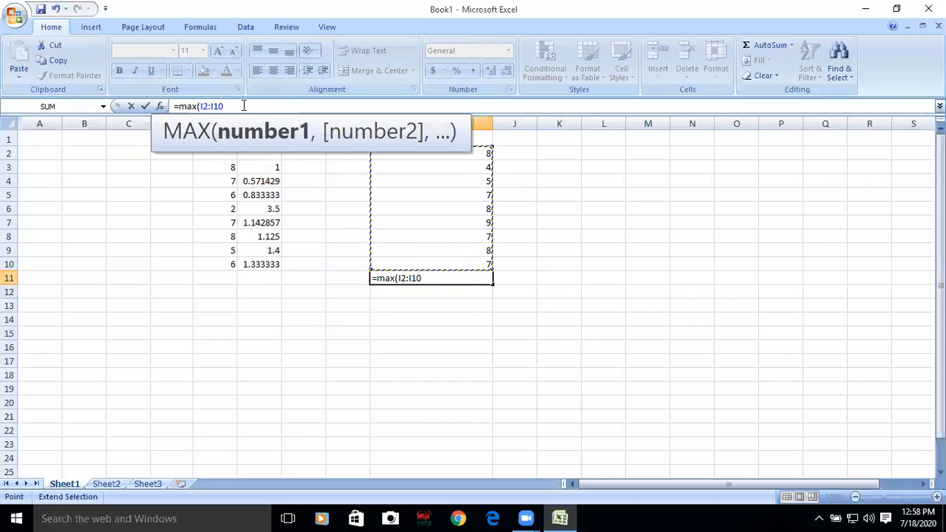
type(")")
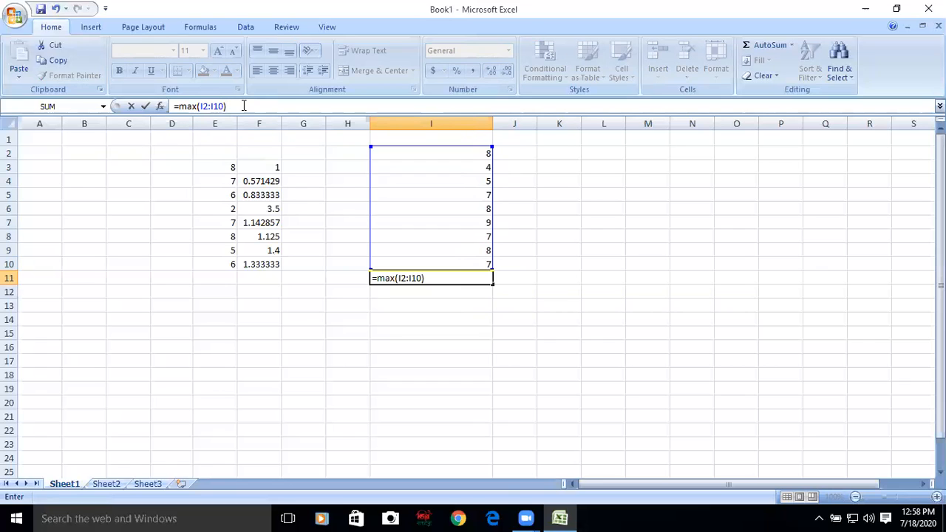
key("Return")
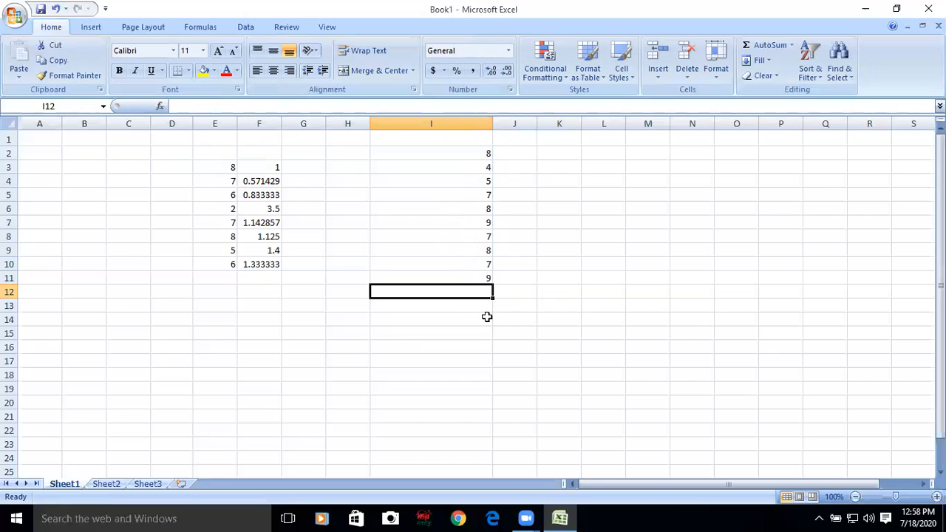
Step: Change the function in cell I11 from MAX to MIN, keeping the range I2:I10
left_click(455, 278)
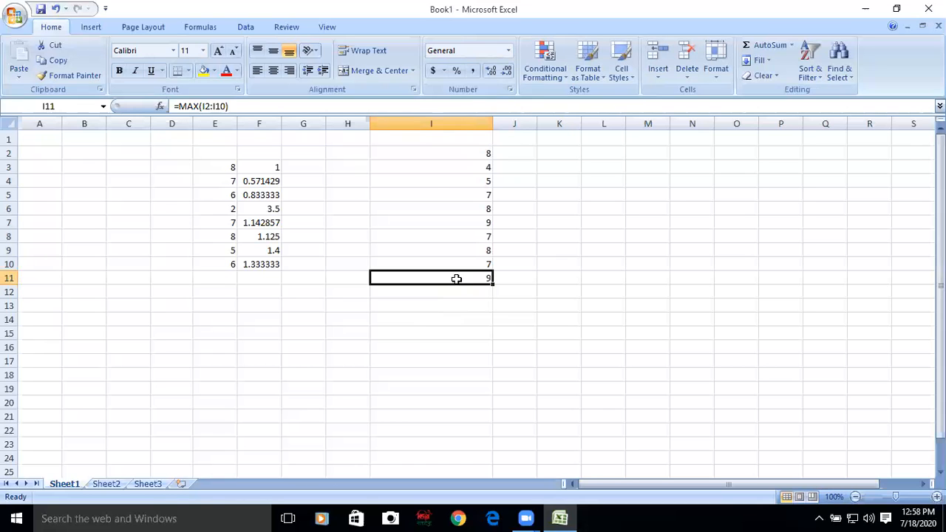
left_click(198, 106)
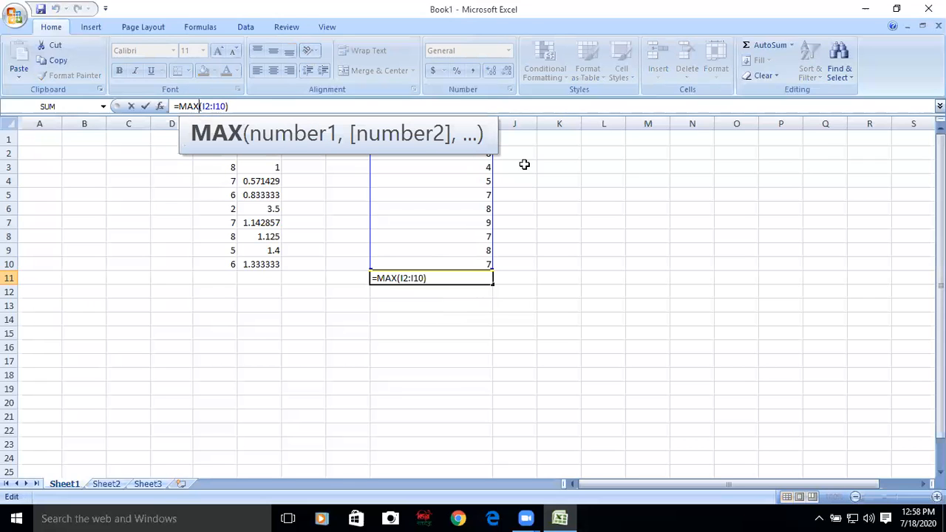
key("BackSpace")
key("BackSpace")
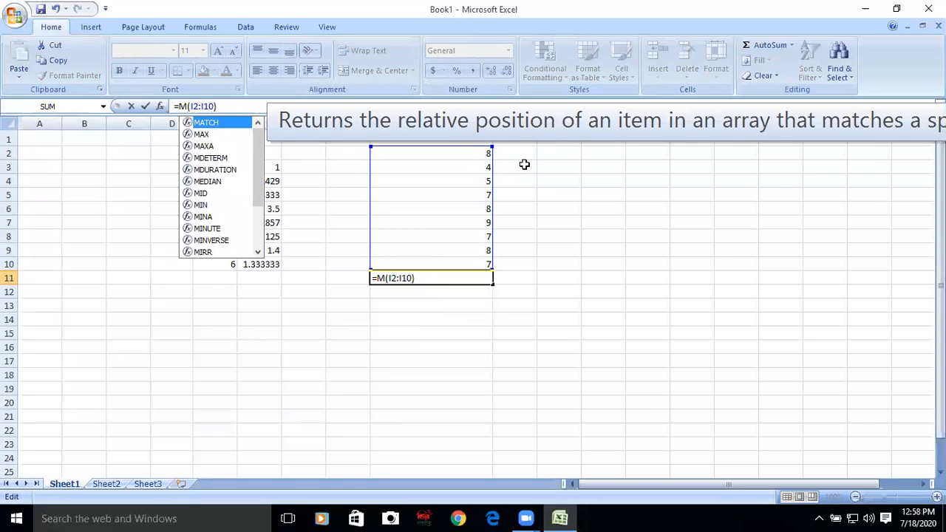
type("in")
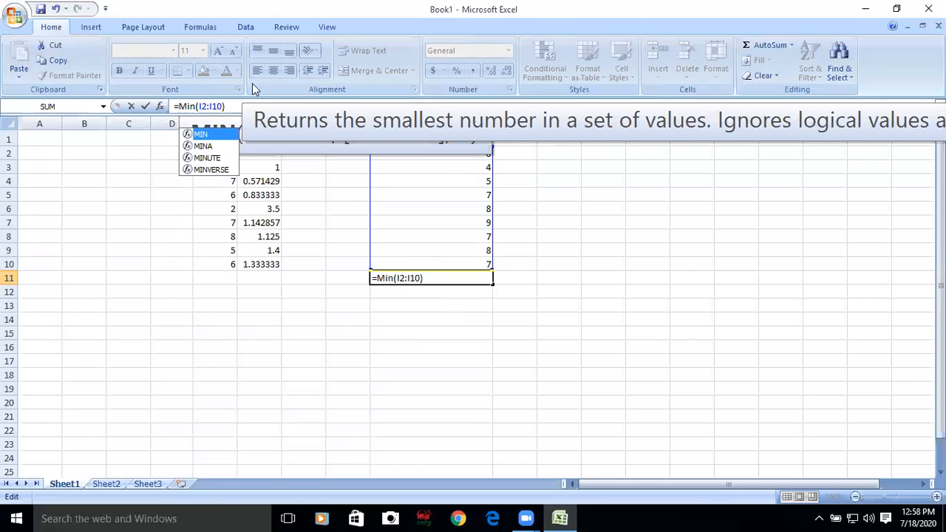
left_click(230, 106)
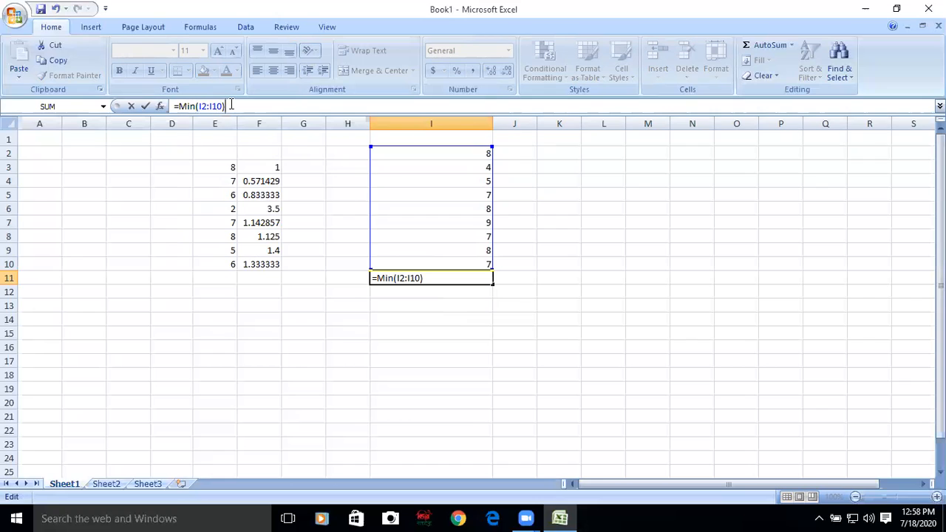
key("Return")
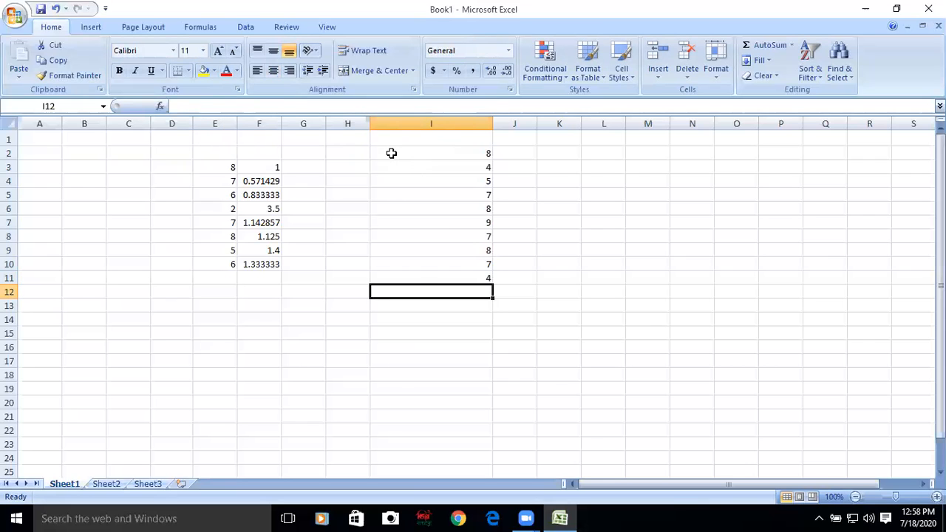
Step: Delete cells I2:I11, shifting the remaining cells left, and widen column I slightly
left_click_drag(392, 153, 459, 277)
right_click(459, 277)
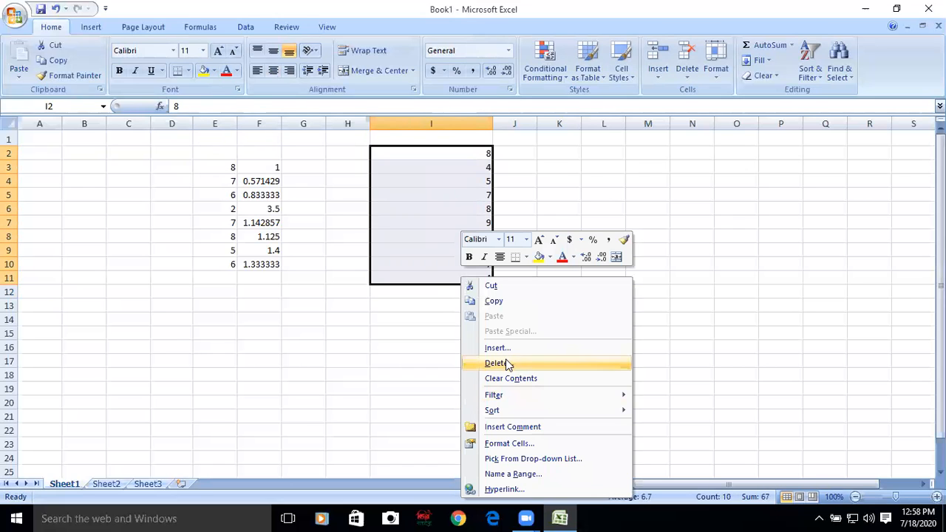
left_click(507, 364)
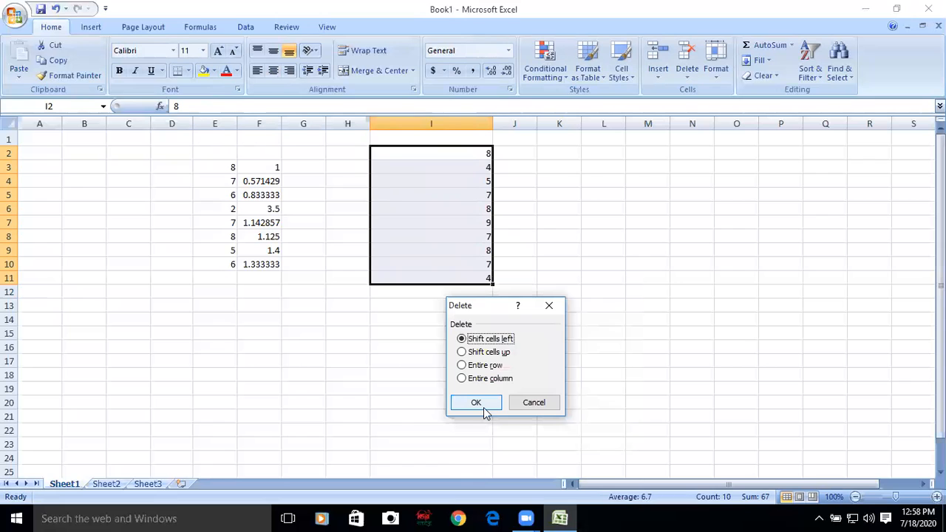
left_click(477, 403)
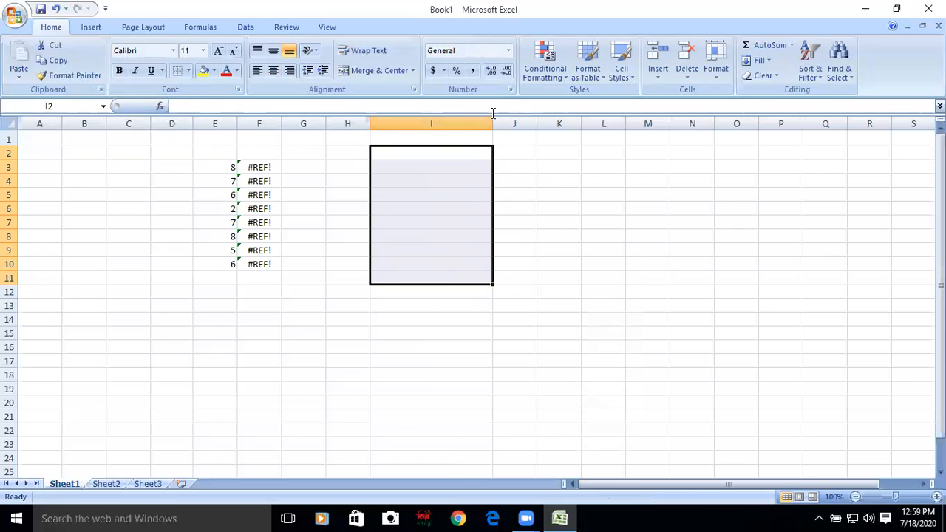
left_click_drag(492, 121, 496, 122)
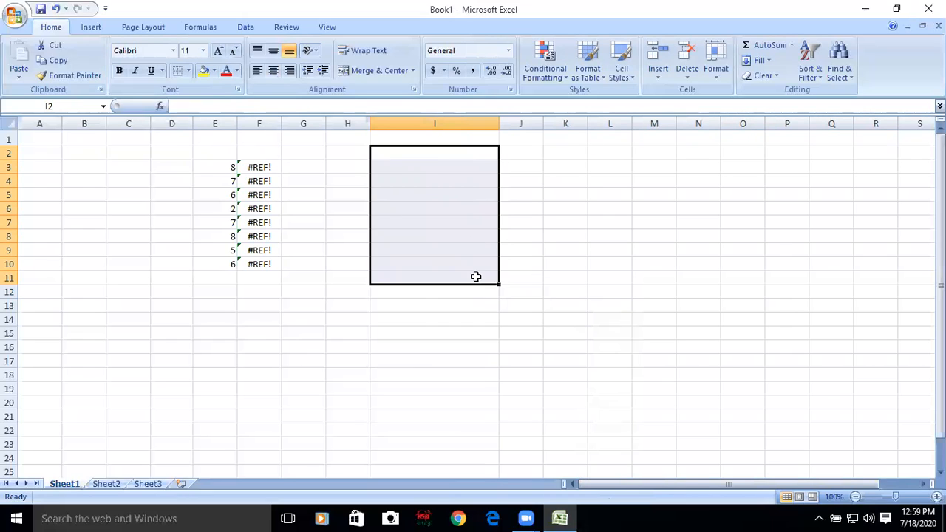
Step: Enter the formula =Today() in cell I3 to return the current date
left_click(412, 165)
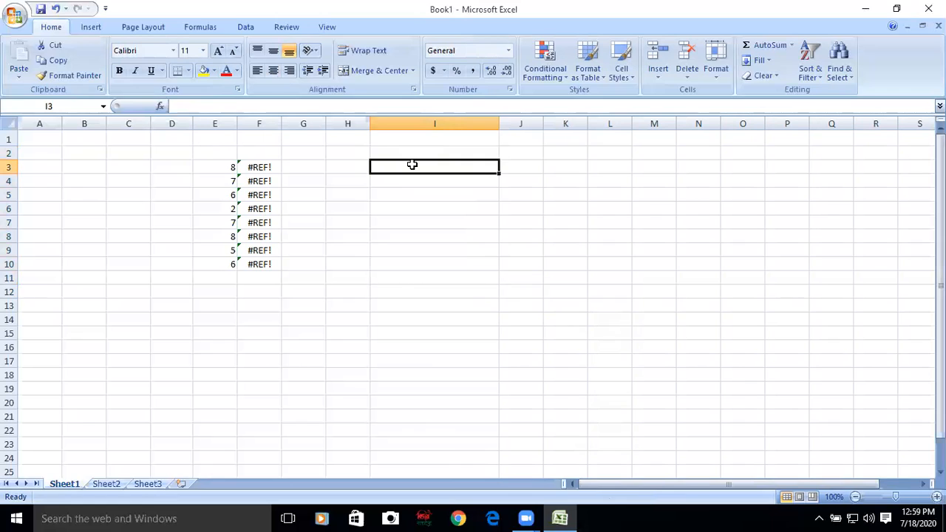
type("=")
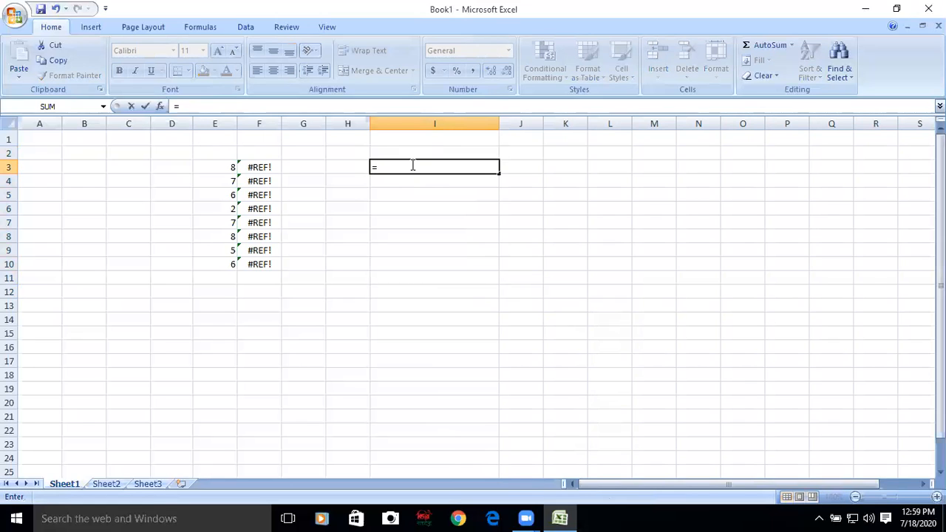
type("Toda")
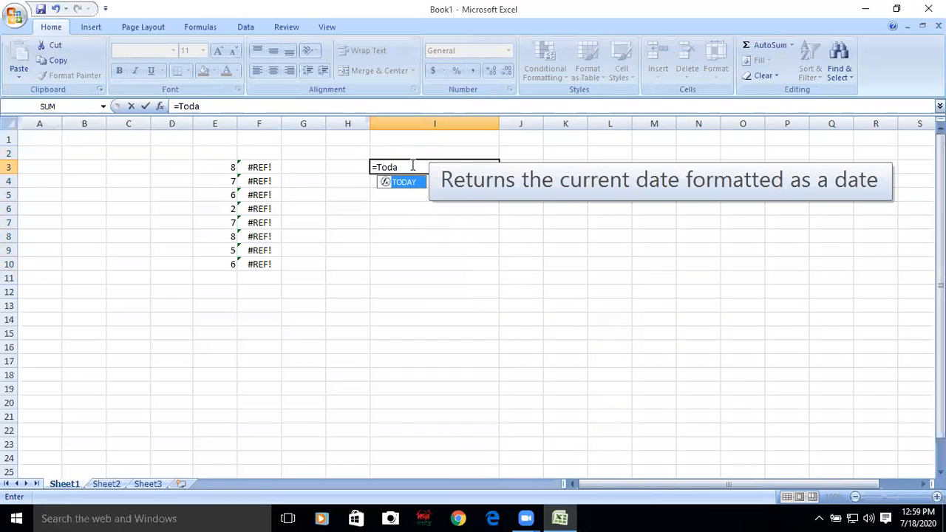
type("y(")
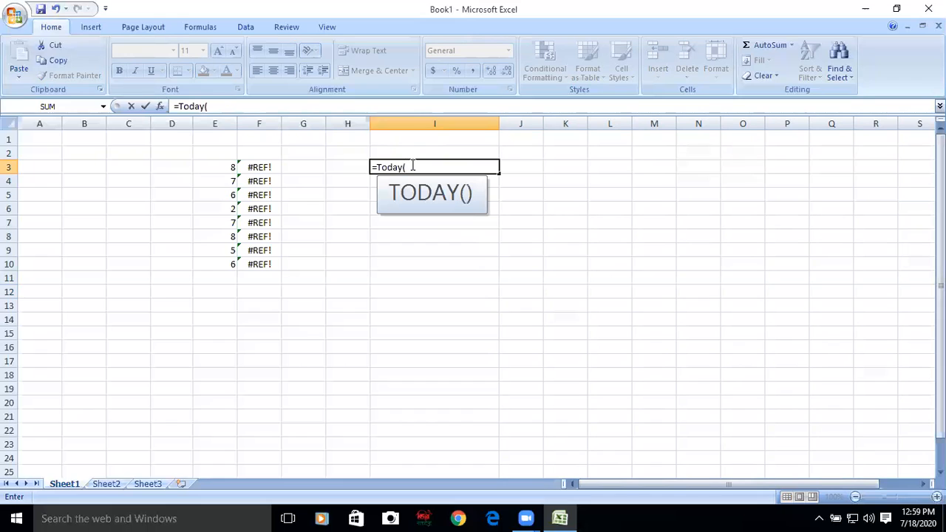
type(")")
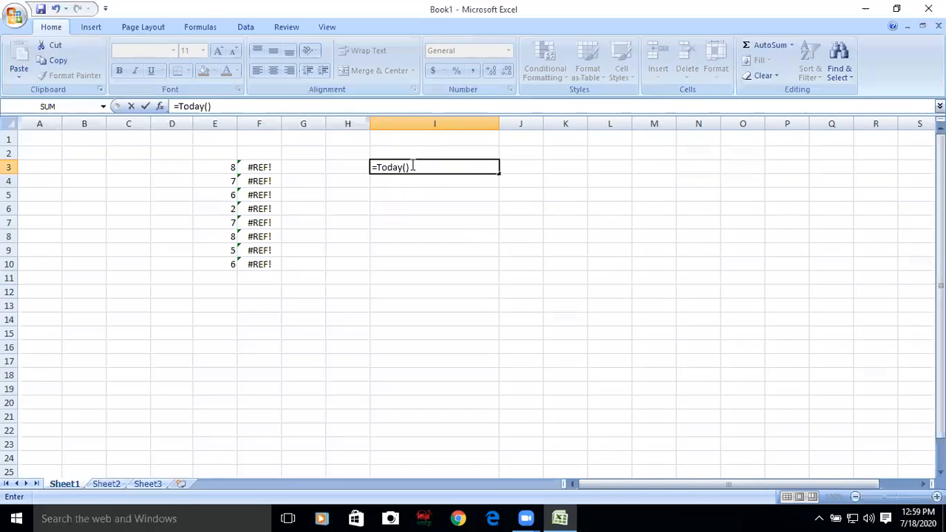
key("Return")
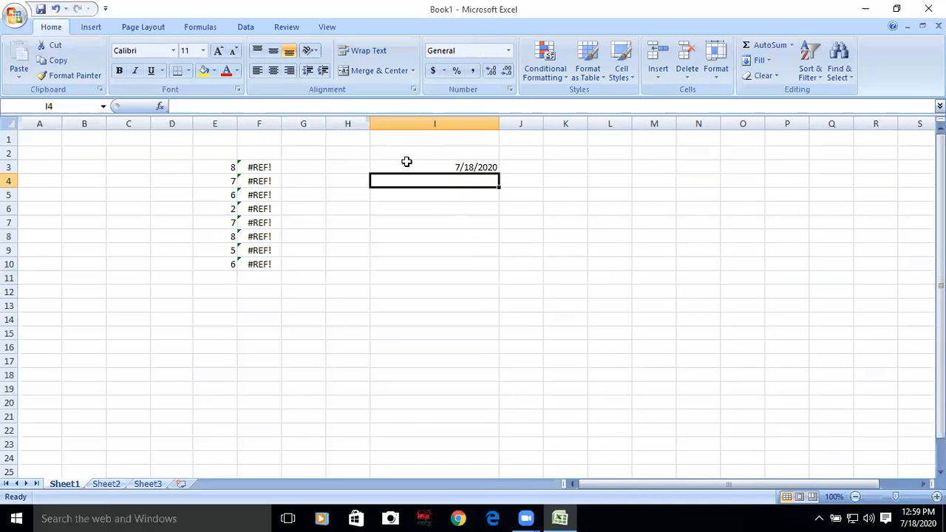
Step: Enter the formula =Now() in cell I5 to return the current date and time
left_click(425, 195)
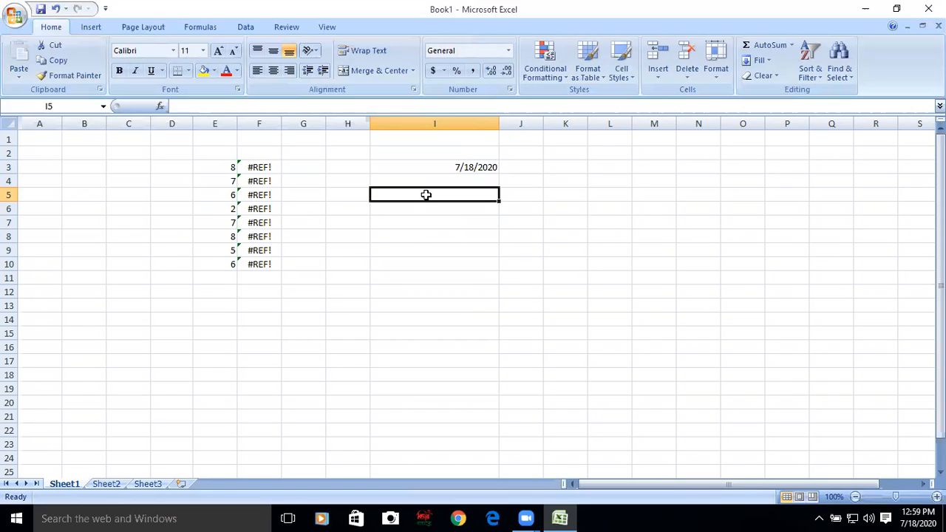
type("=")
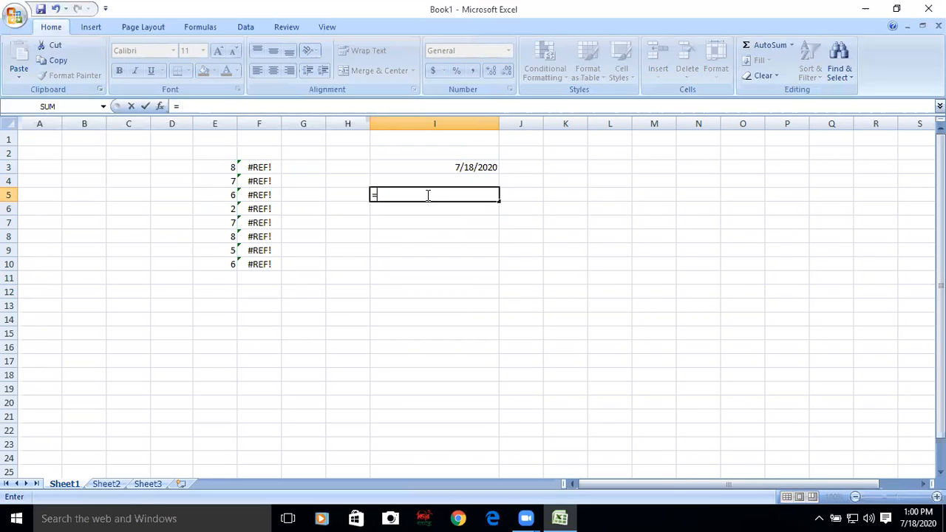
type("No")
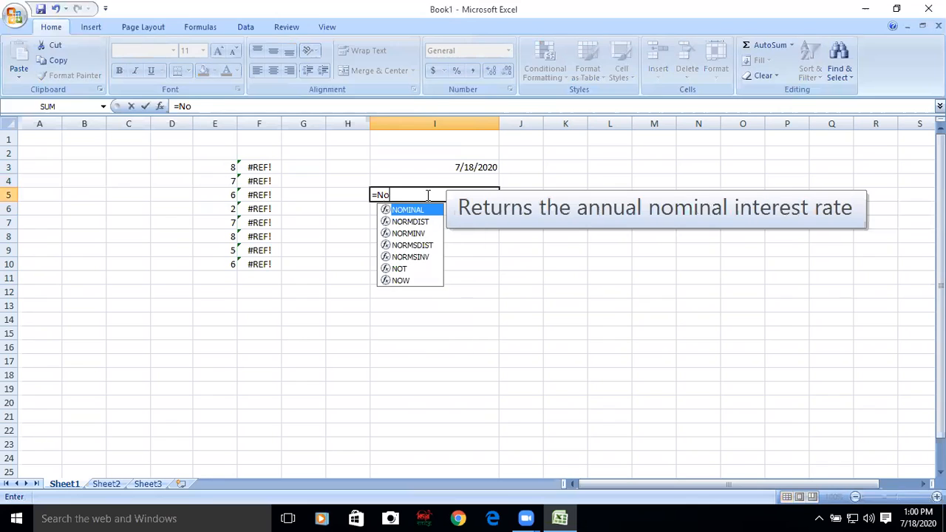
type("w")
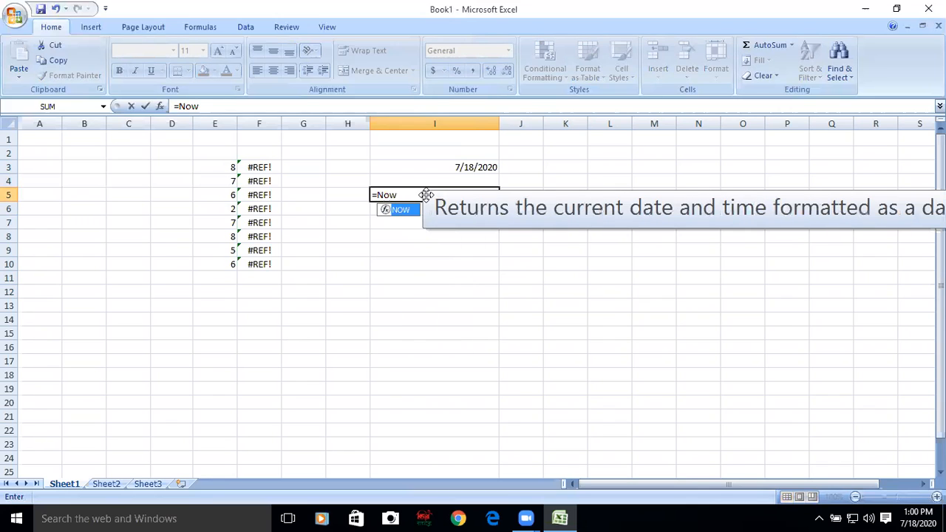
type("()")
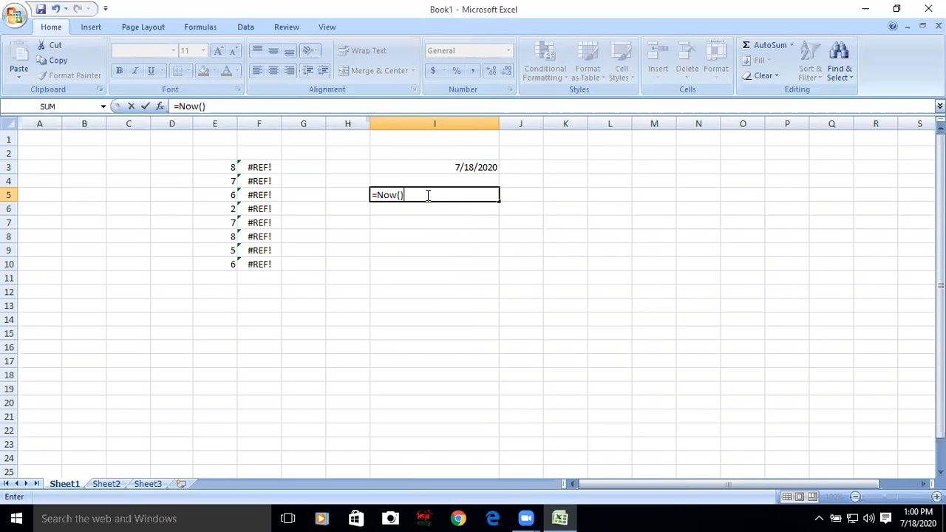
key("Return")
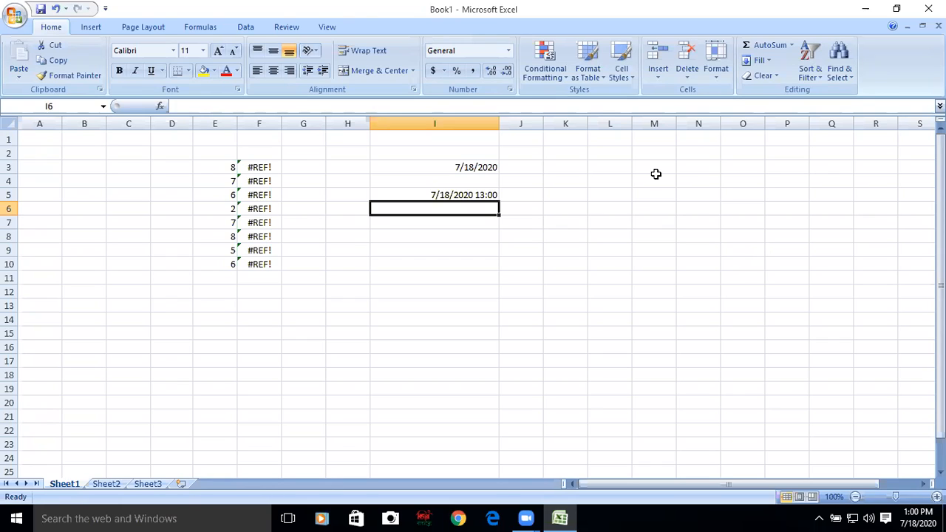
left_click_drag(566, 181, 577, 390)
left_click(706, 218)
left_click_drag(617, 186, 608, 346)
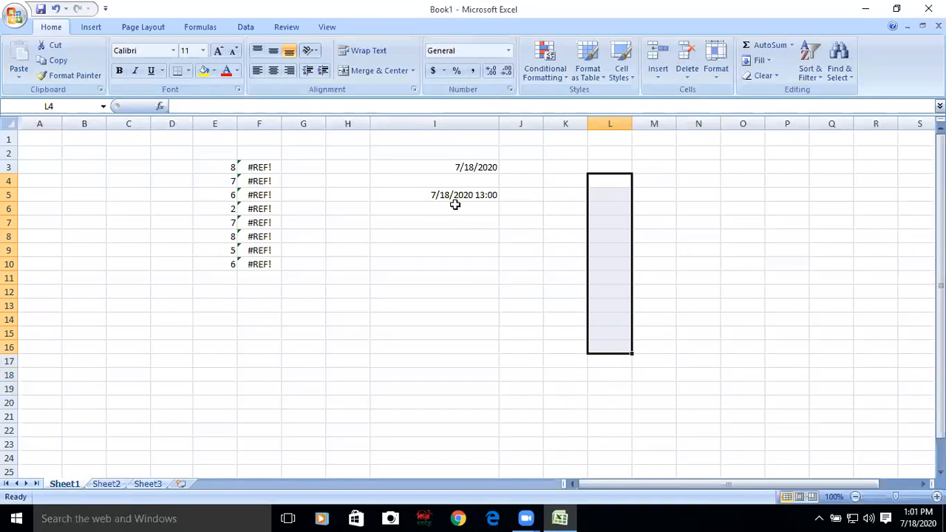
Step: Select cells I3:I5 and narrow column I so it closely fits the date and time entry
mouse_move(448, 169)
left_mouse_down()
mouse_move(448, 191)
mouse_move(626, 184)
mouse_move(666, 269)
mouse_move(590, 258)
mouse_move(460, 174)
mouse_move(462, 144)
mouse_move(461, 159)
left_mouse_up()
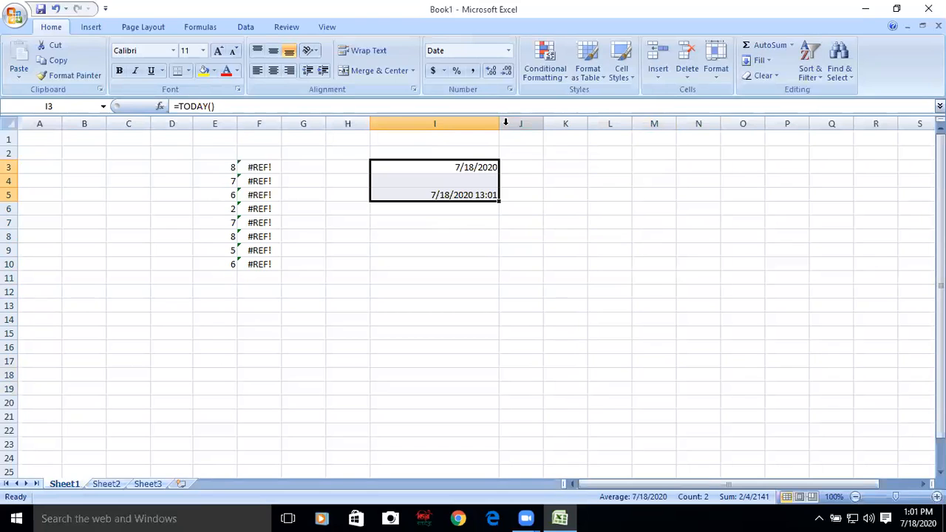
left_click_drag(495, 124, 440, 125)
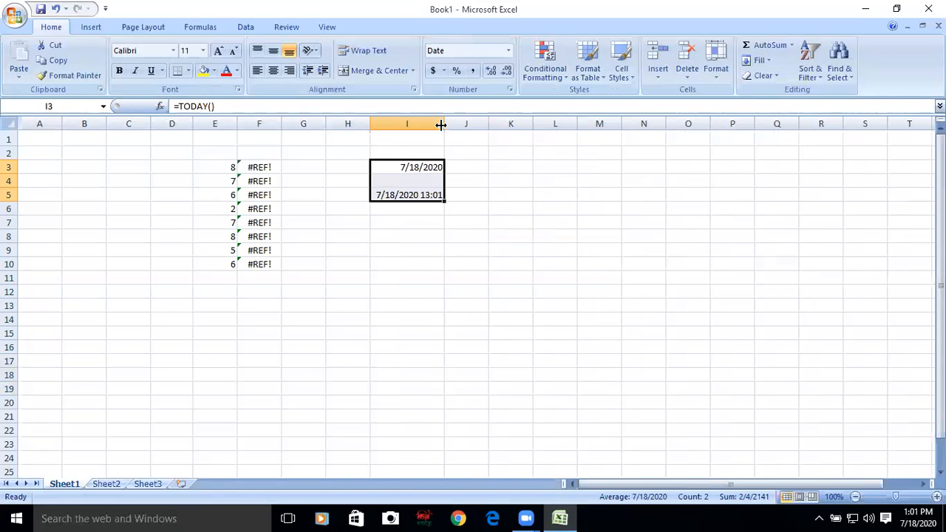